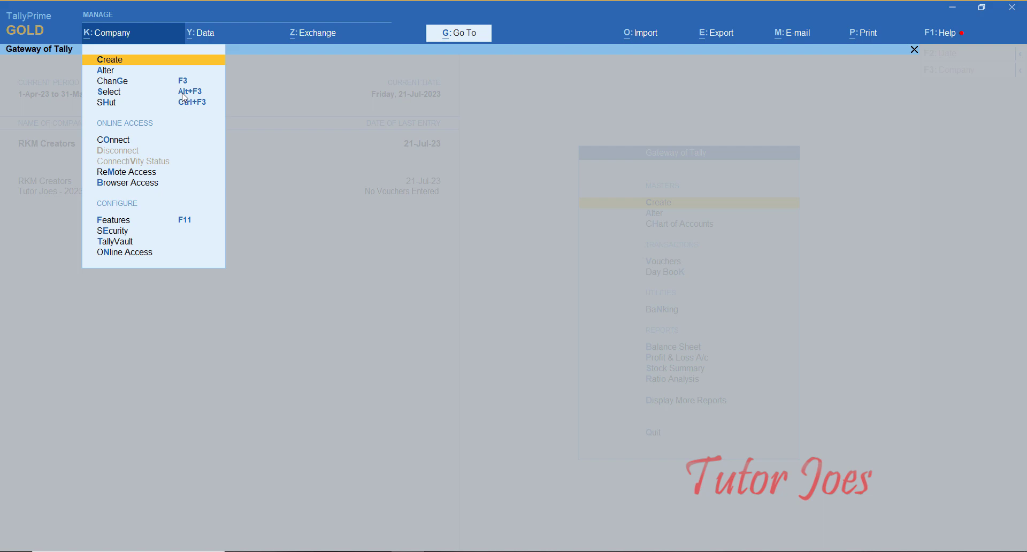
# - Open the voucher creation screen for the RKM Creators company
pyautogui.click(256, 143)
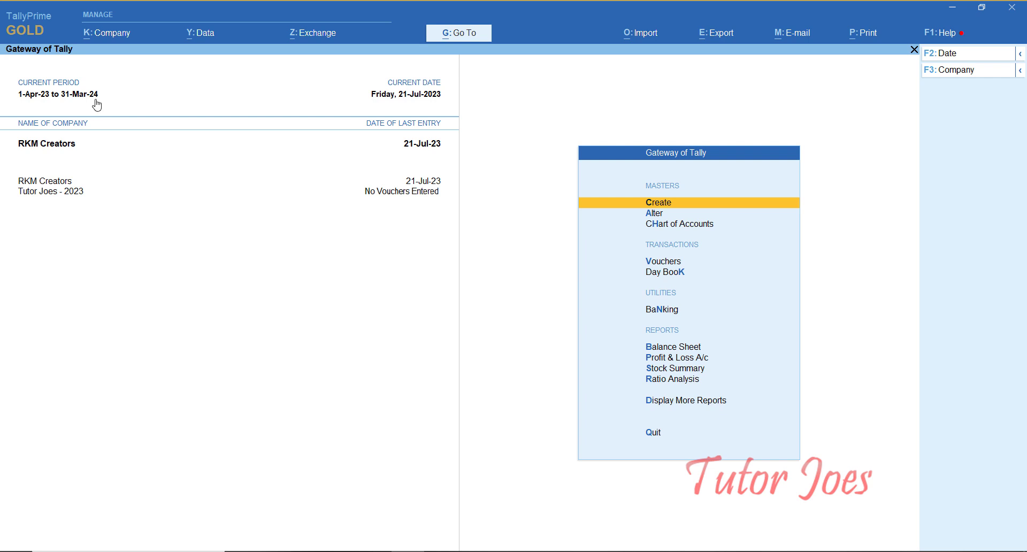
pyautogui.press('Down')
pyautogui.press('Down')
pyautogui.press('Down')
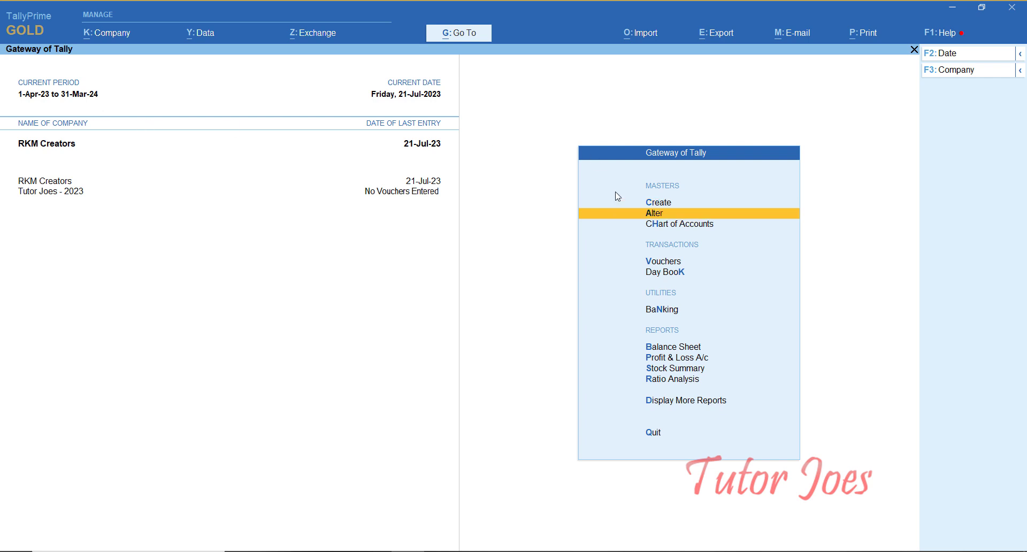
pyautogui.press('Return')
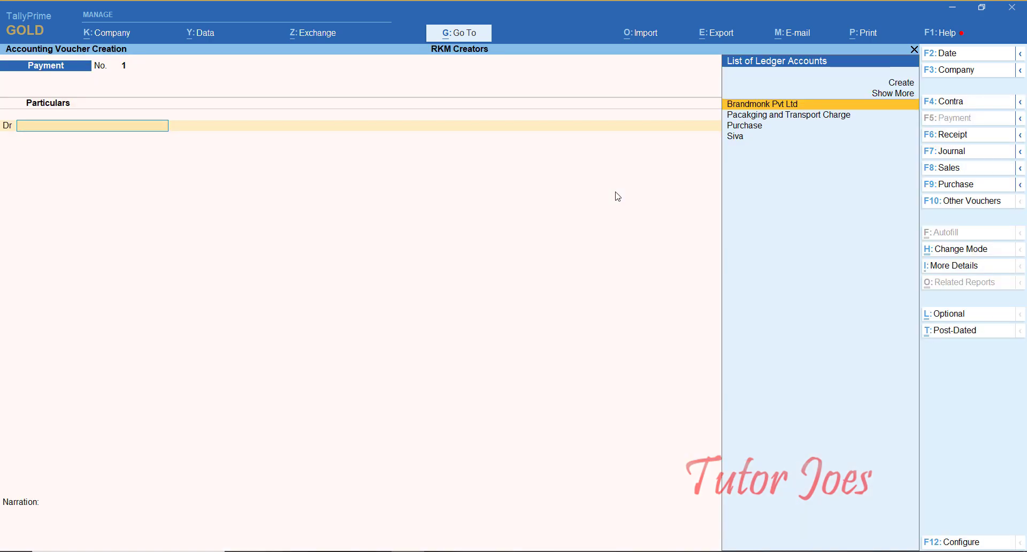
# - Consult the order details image, show the inactive voucher types, and activate Sales Order to start a new sales order voucher
pyautogui.hotkey('alt', 'Tab')
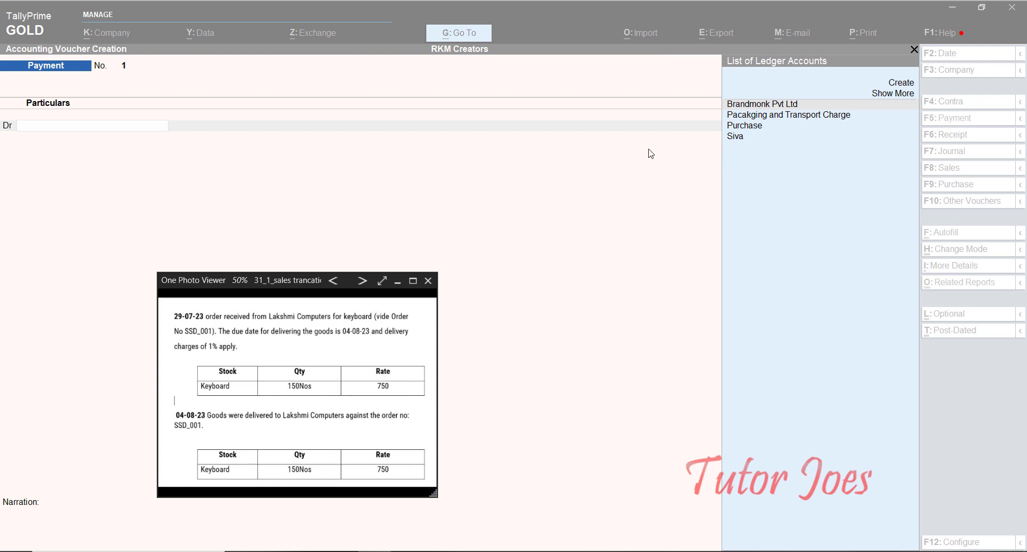
pyautogui.click(961, 201)
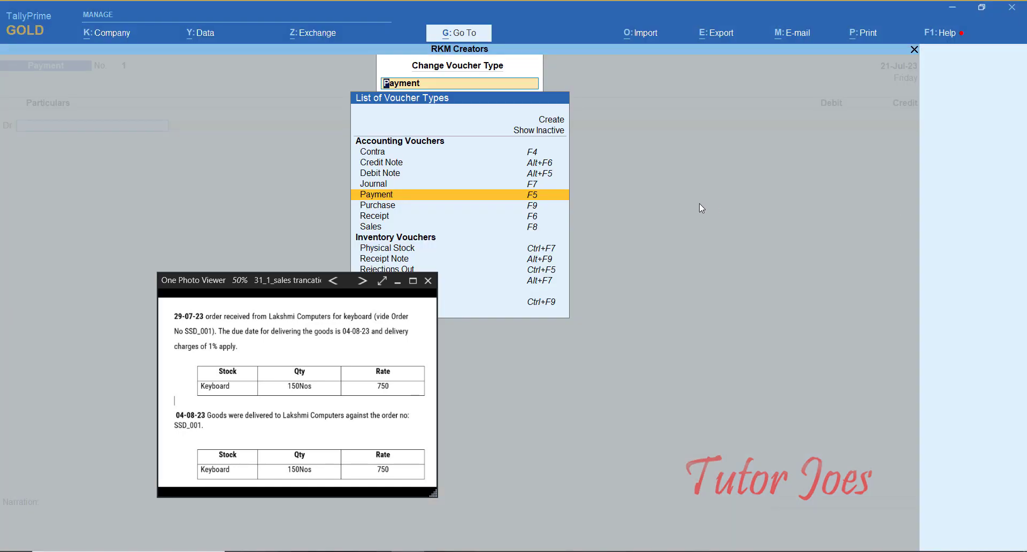
pyautogui.click(398, 282)
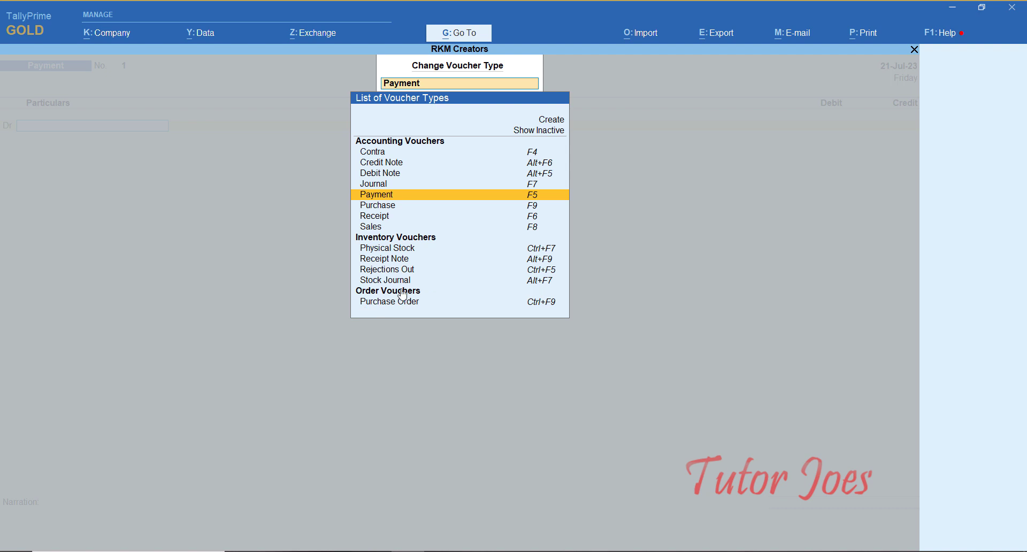
pyautogui.click(529, 131)
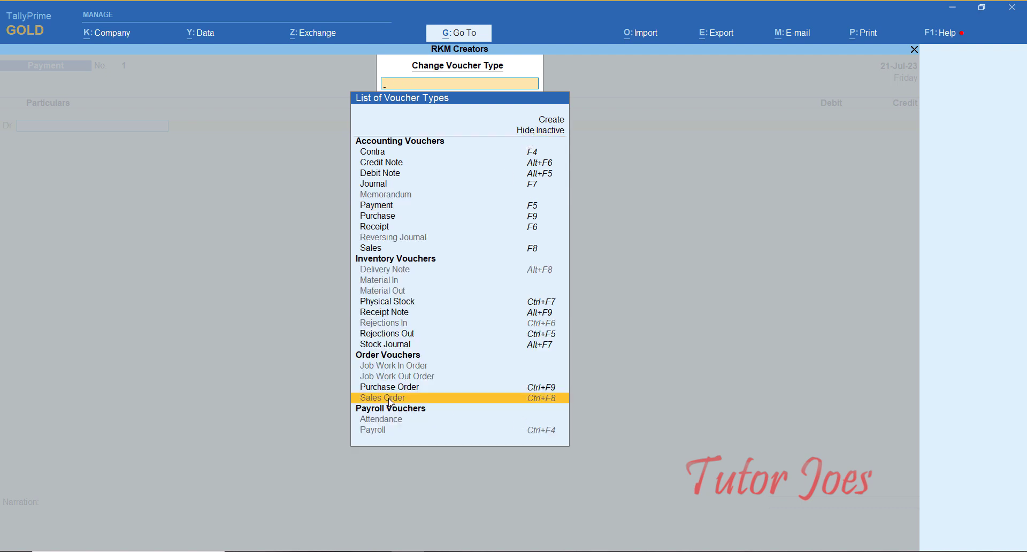
pyautogui.click(389, 398)
pyautogui.press('y')
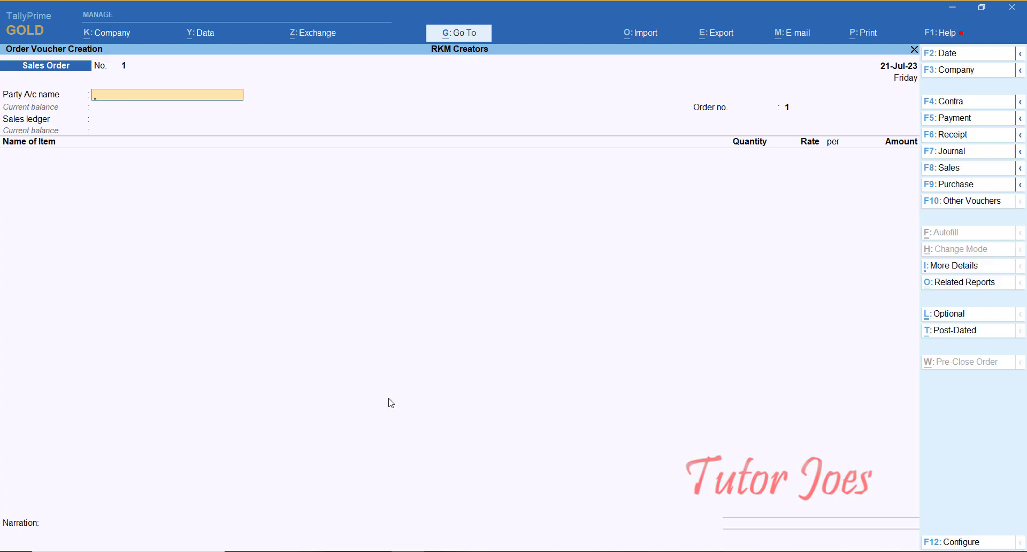
# - Set the sales order's voucher date to 29-7-2023, moving the order details image clear of the date box
pyautogui.press('F2')
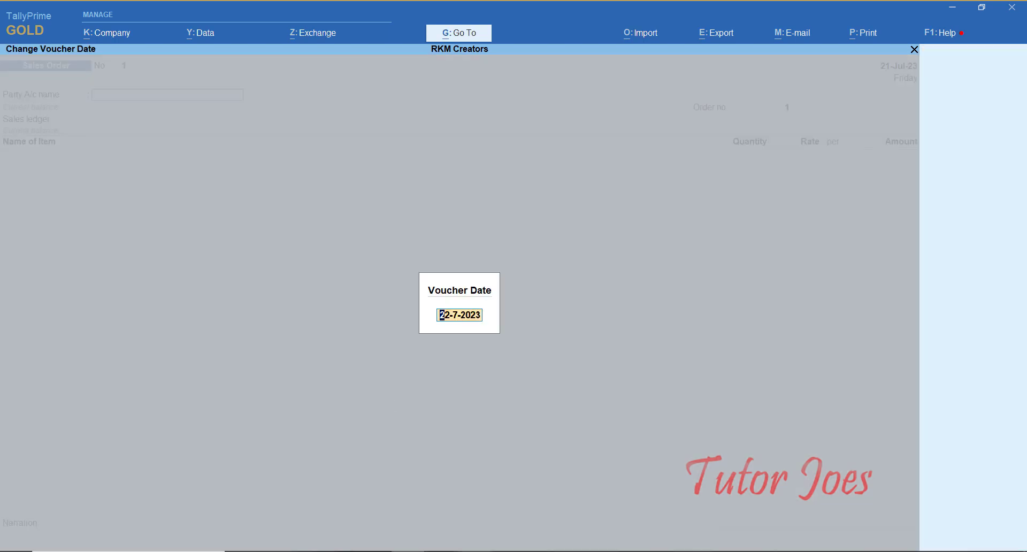
pyautogui.hotkey('alt', 'Tab')
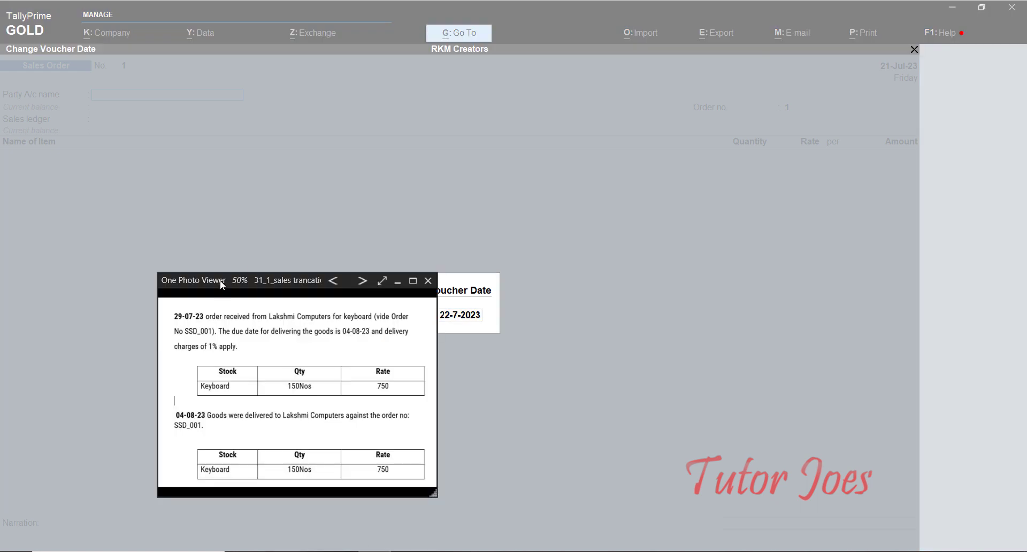
pyautogui.moveTo(214, 280); pyautogui.dragTo(73, 309)
pyautogui.click(466, 295)
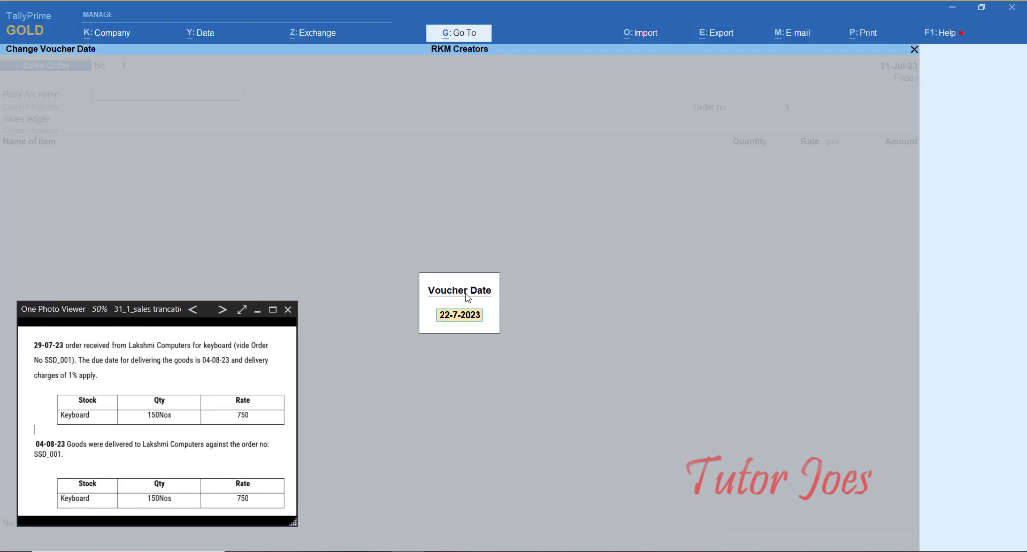
pyautogui.write('29-7')
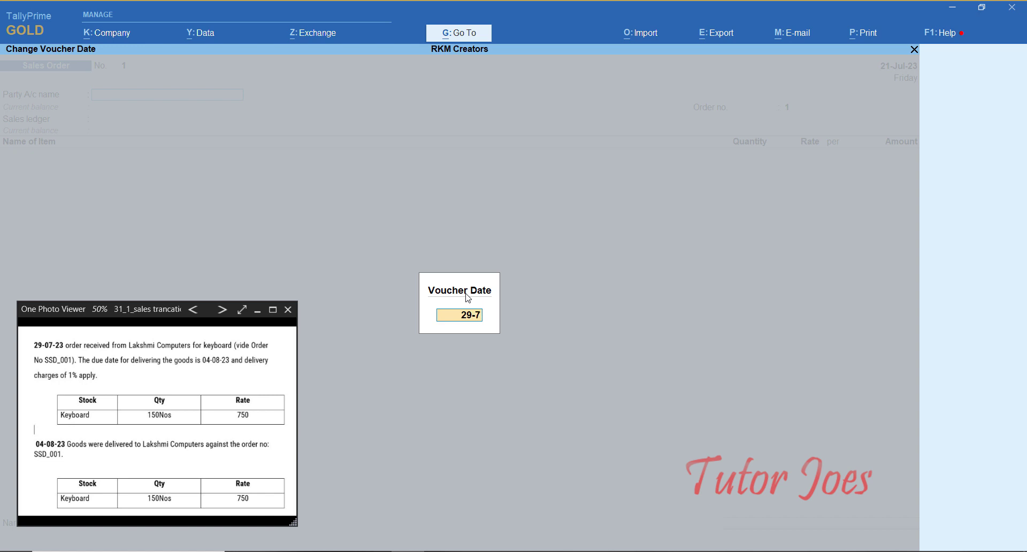
pyautogui.press('Return')
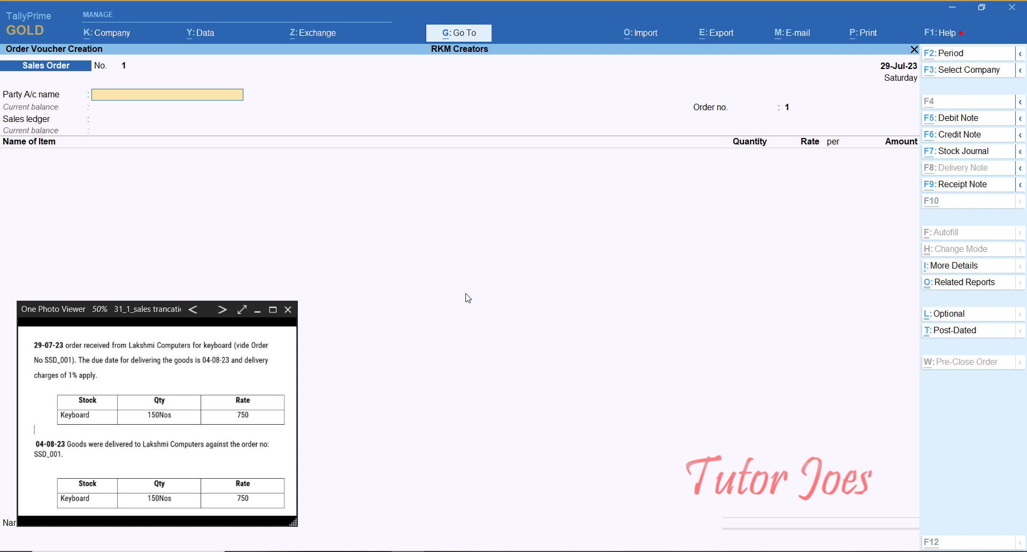
# - Start a new party ledger named Lakshmi Computers and place it under the Sundry Debtors group
pyautogui.hotkey('alt', 'c')
pyautogui.write('Laksh')
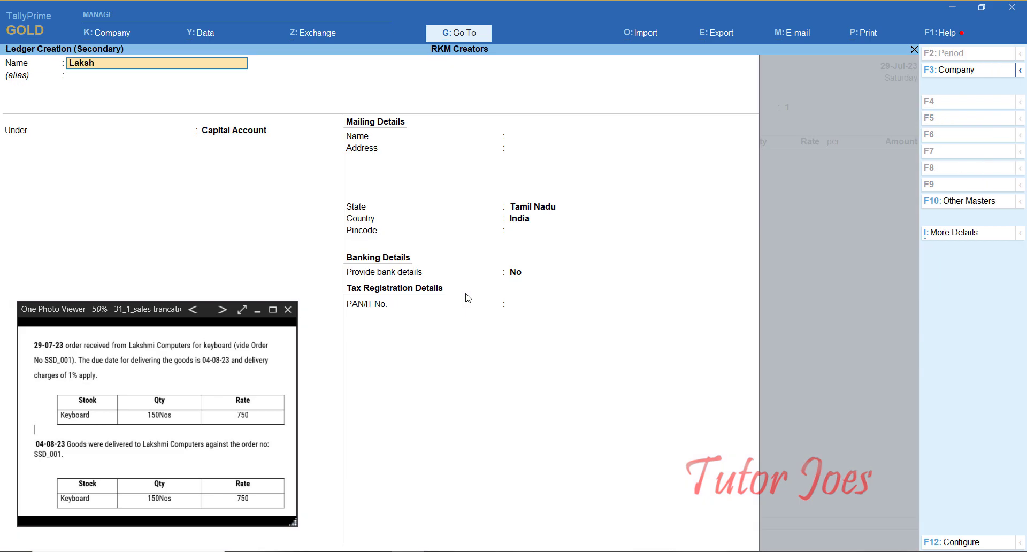
pyautogui.write('mi computers')
pyautogui.press('Return')
pyautogui.write('Su')
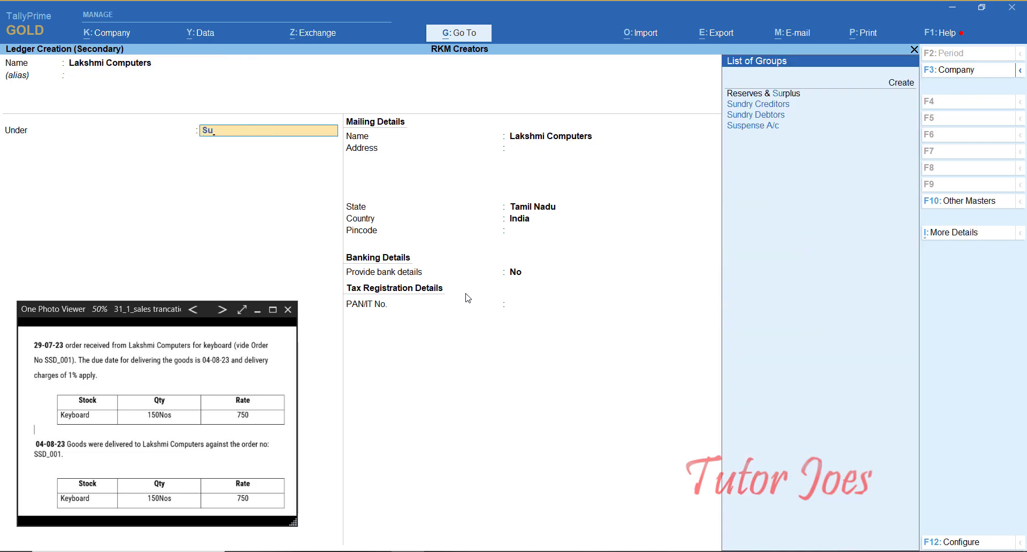
pyautogui.press('Down')
pyautogui.press('Down')
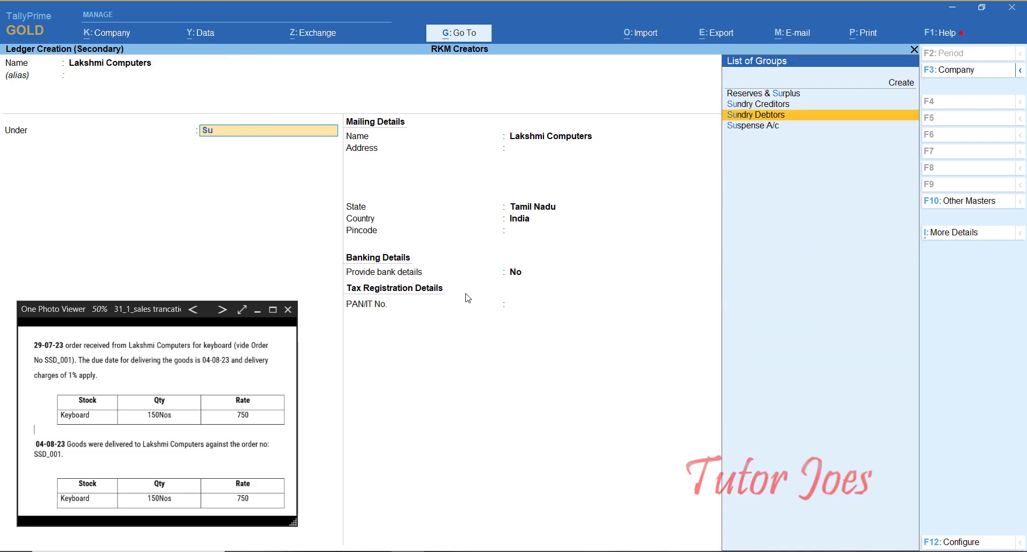
pyautogui.press('Return')
# - Keep the default credit, mailing, banking and tax settings and save the Lakshmi Computers ledger as the order's party
pyautogui.press('Return')
pyautogui.press('Return')
pyautogui.press('Return')
pyautogui.press('Return')
pyautogui.press('Return')
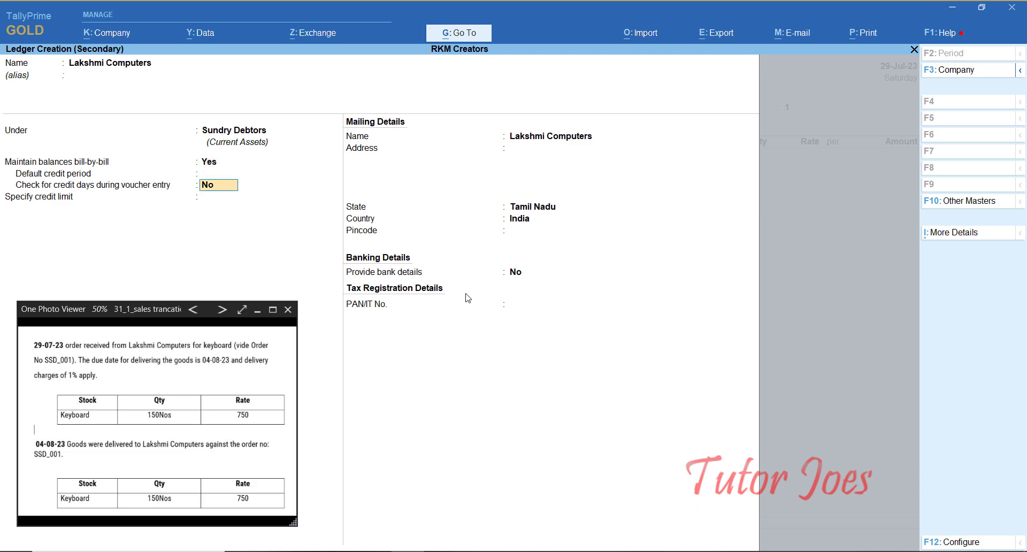
pyautogui.press('Return')
pyautogui.press('Return')
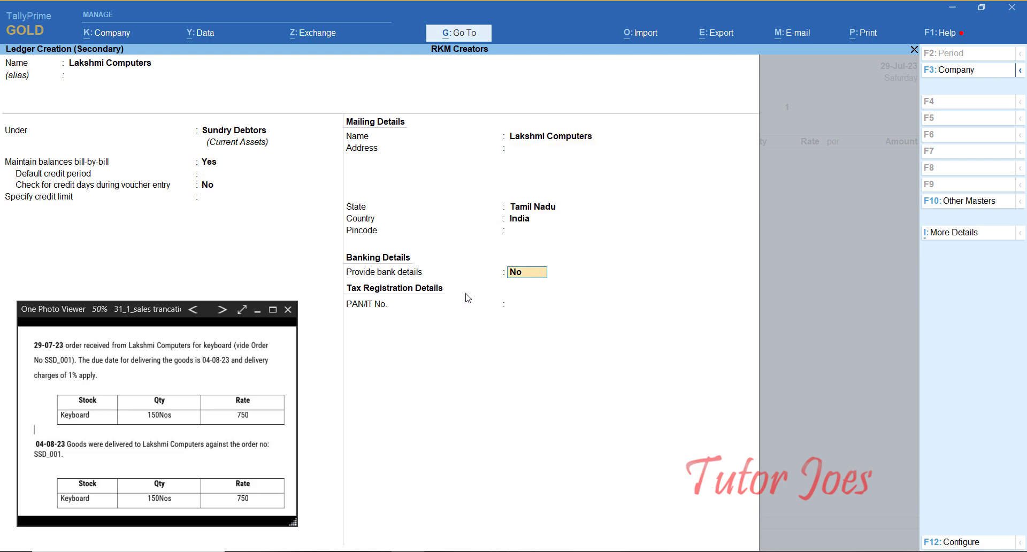
pyautogui.press('Return')
pyautogui.press('Return')
pyautogui.press('y')
pyautogui.press('Return')
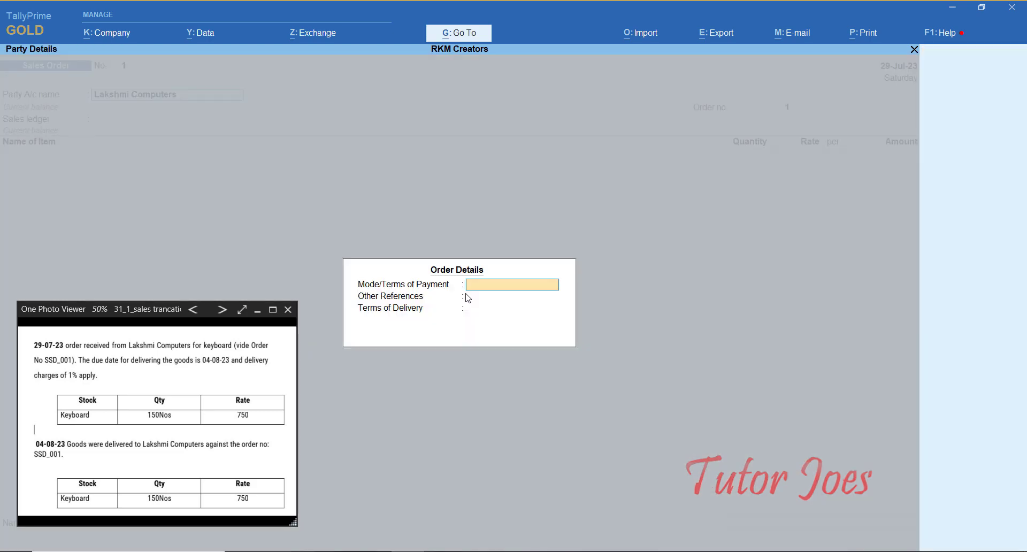
# - Leave the order details blank, accept the default party details, and enter the order number given in the reference image
pyautogui.press('Return')
pyautogui.press('Return')
pyautogui.press('Return')
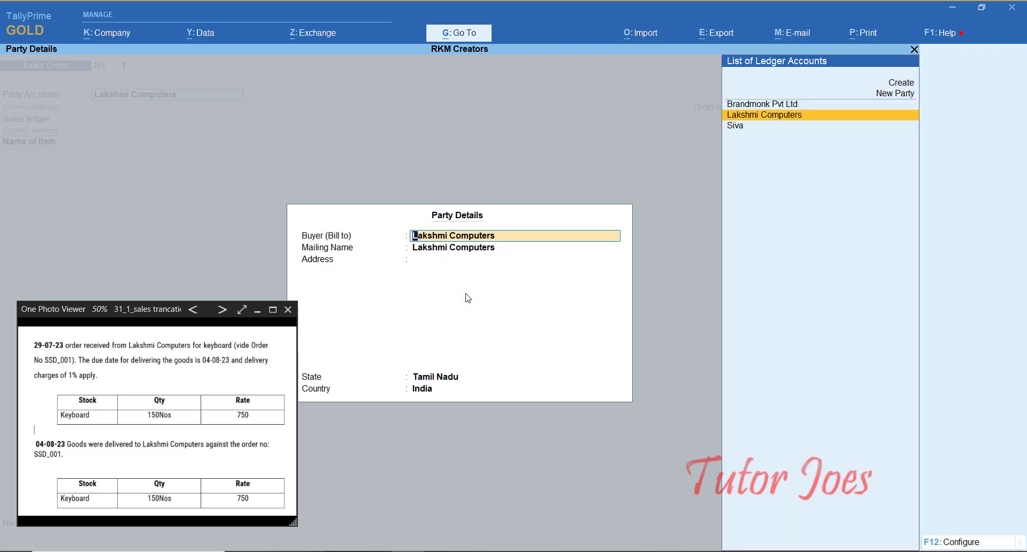
pyautogui.hotkey('ctrl', 'a')
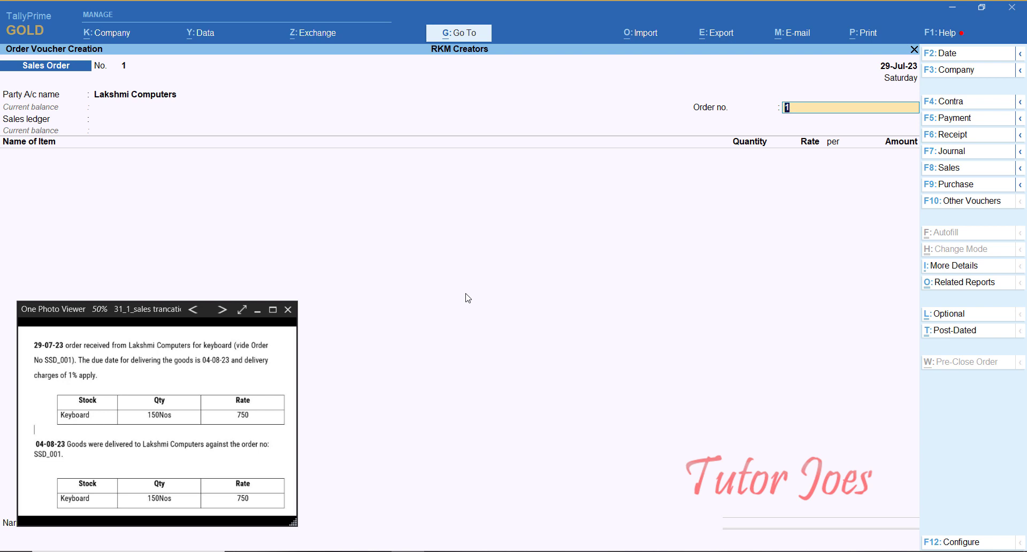
pyautogui.write('SSD_001')
pyautogui.press('Return')
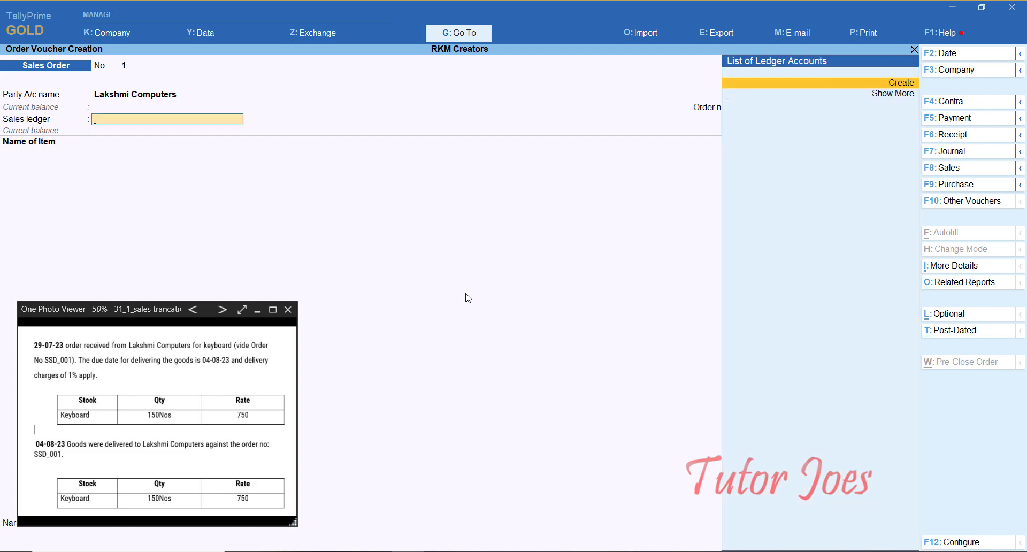
# - Create a ledger named Sales under the Sales Accounts group, keeping the other defaults, and use it as the sales ledger
pyautogui.press('Return')
pyautogui.write('S')
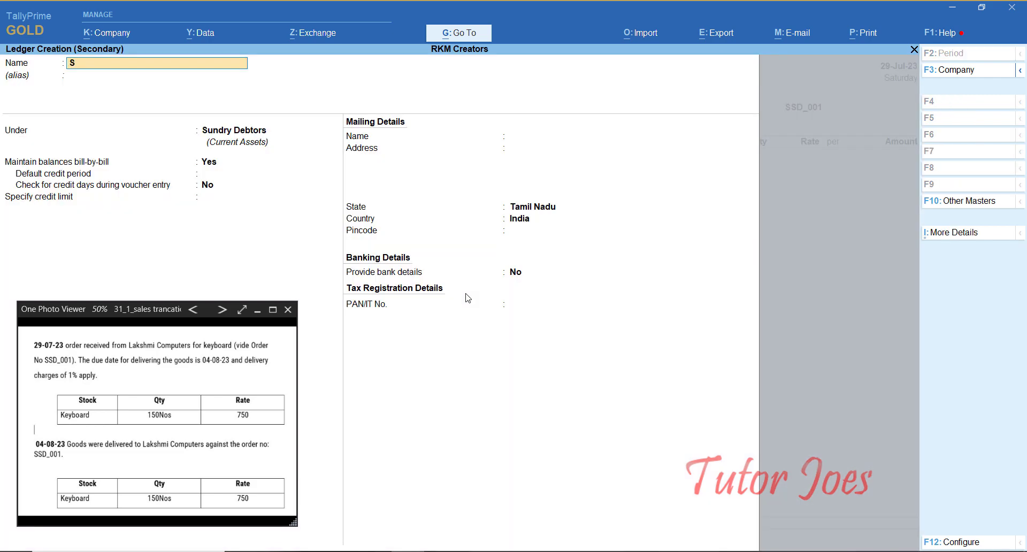
pyautogui.write('ales')
pyautogui.press('Return')
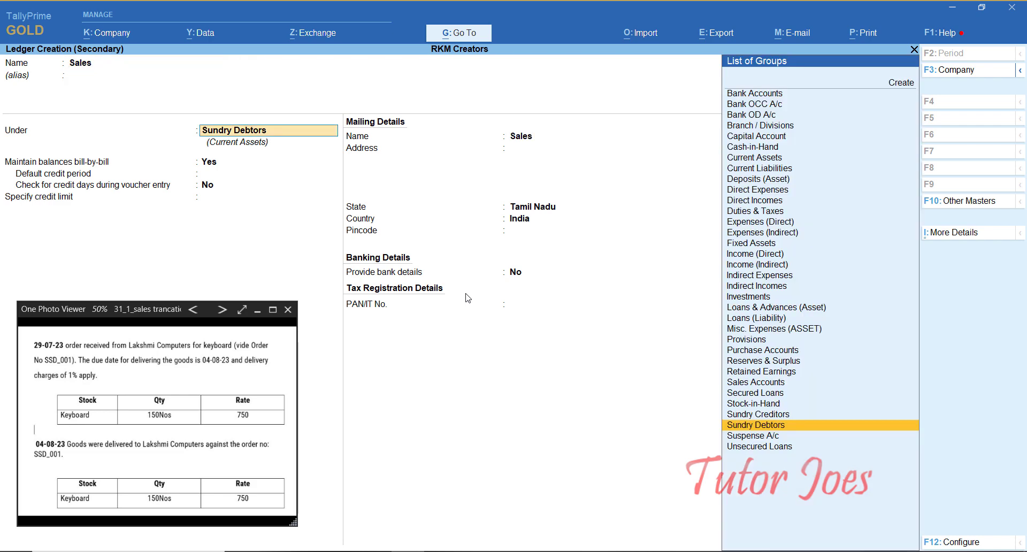
pyautogui.write('Sal')
pyautogui.press('Return')
pyautogui.press('Return')
pyautogui.press('Return')
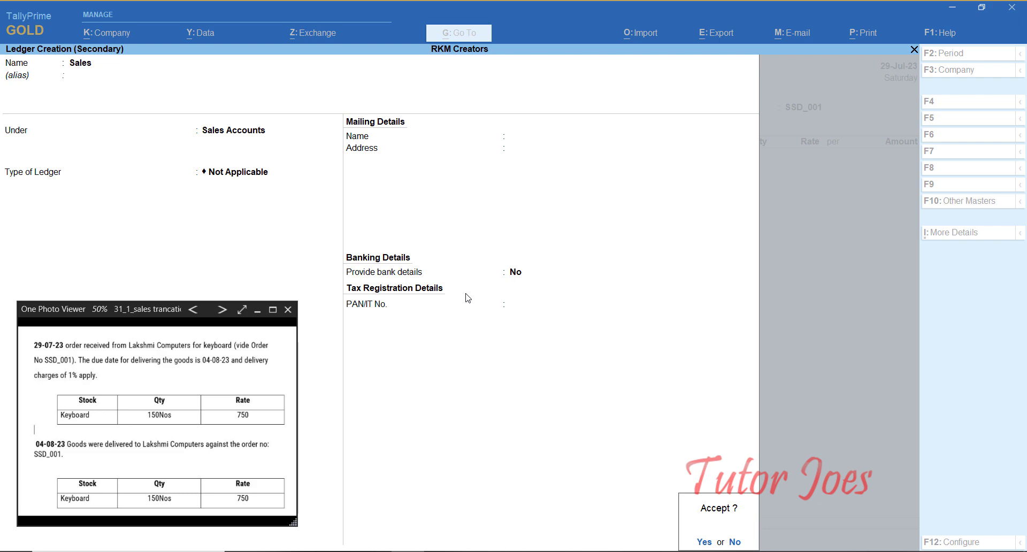
pyautogui.press('Return')
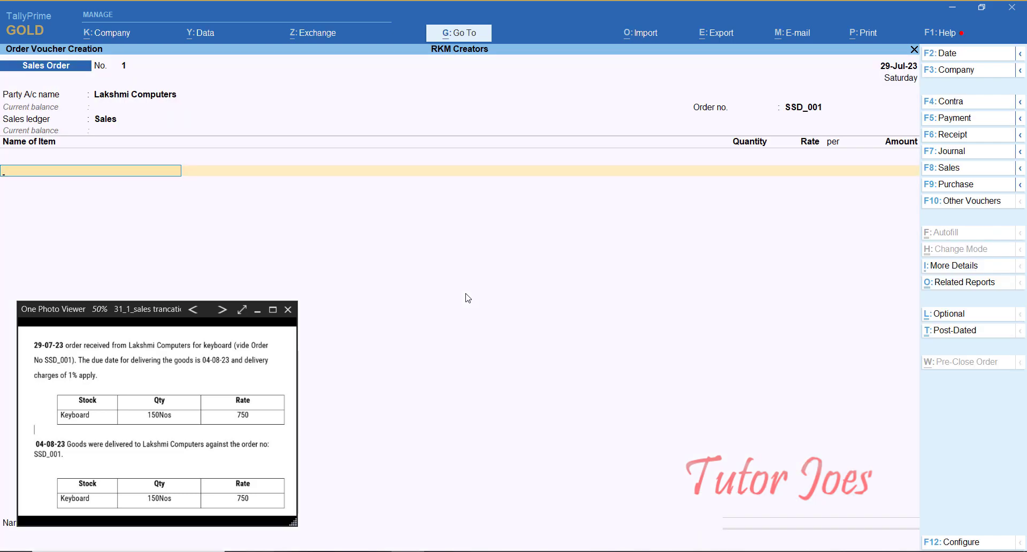
# - Add the Keyboard stock item with due date 29-Jul-23, quantity 150 nos and rate 750 to the sales order
pyautogui.write('Ke')
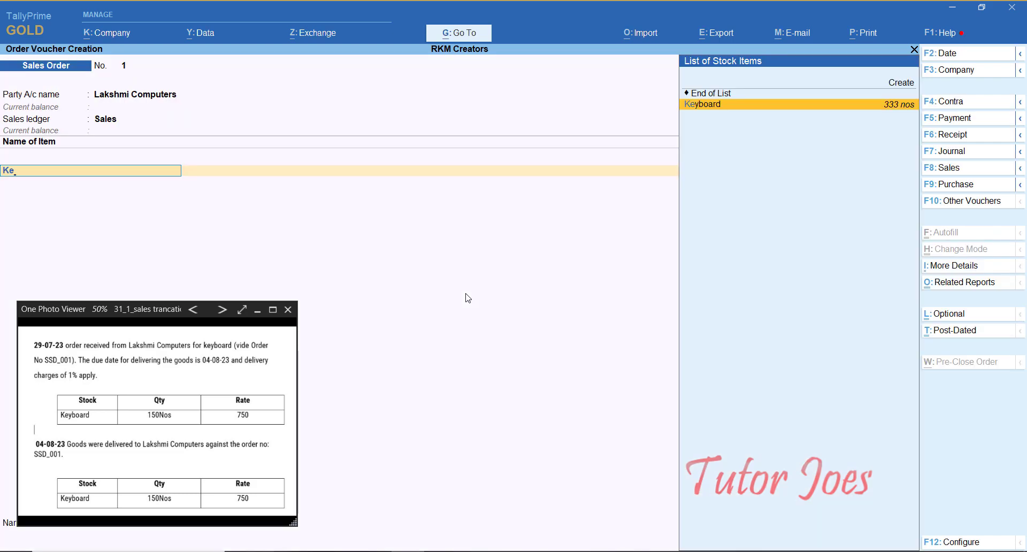
pyautogui.press('Return')
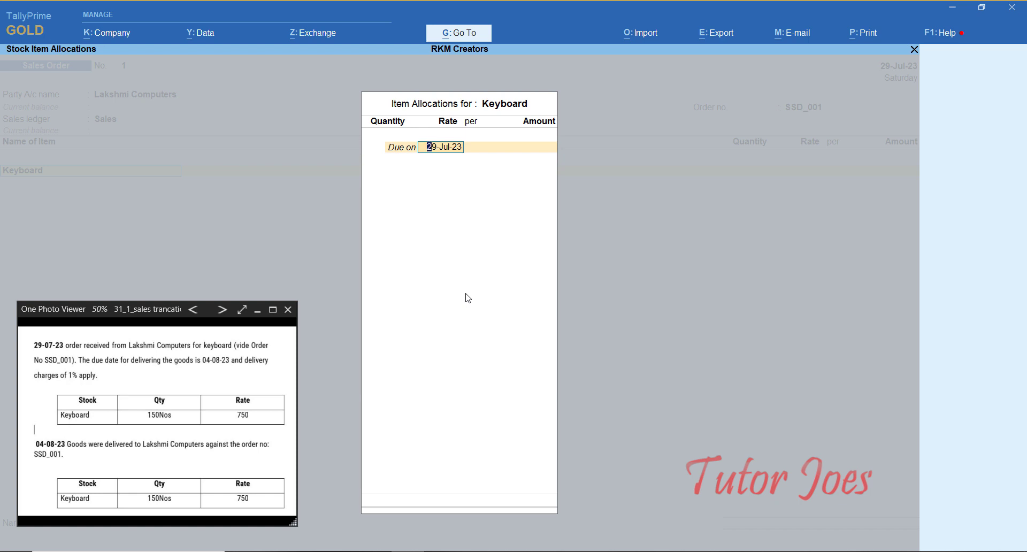
pyautogui.press('Return')
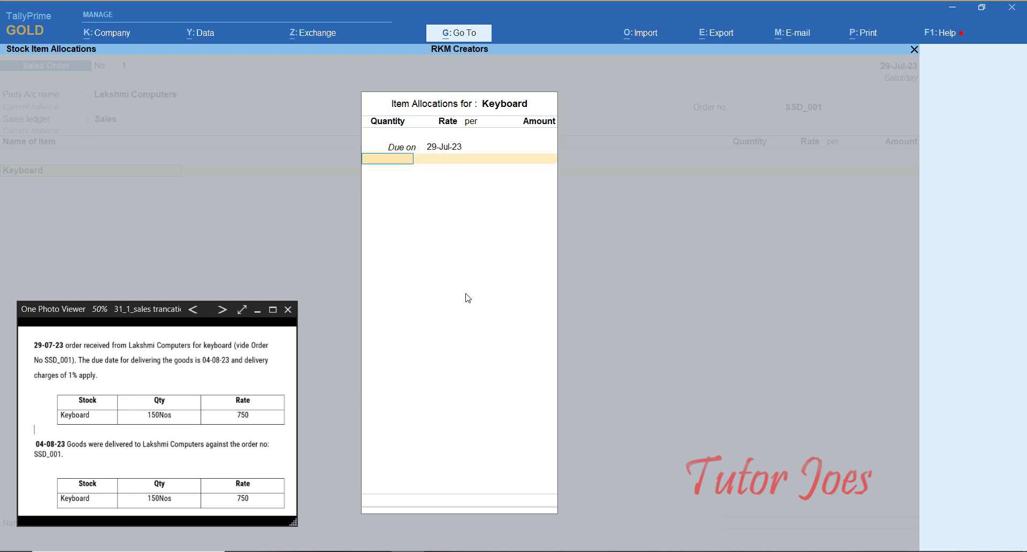
pyautogui.write('150')
pyautogui.press('Return')
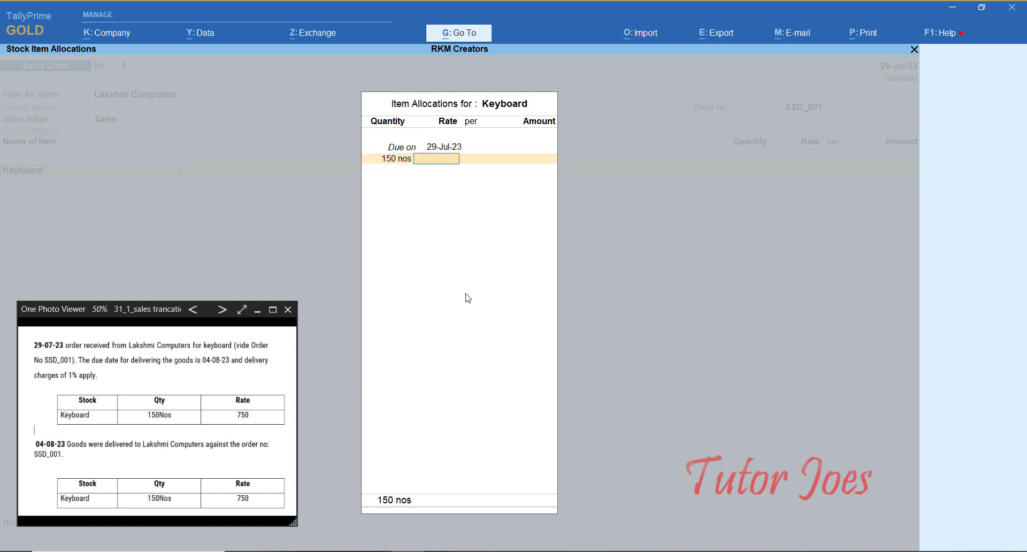
pyautogui.write('750')
pyautogui.press('Return')
pyautogui.press('Return')
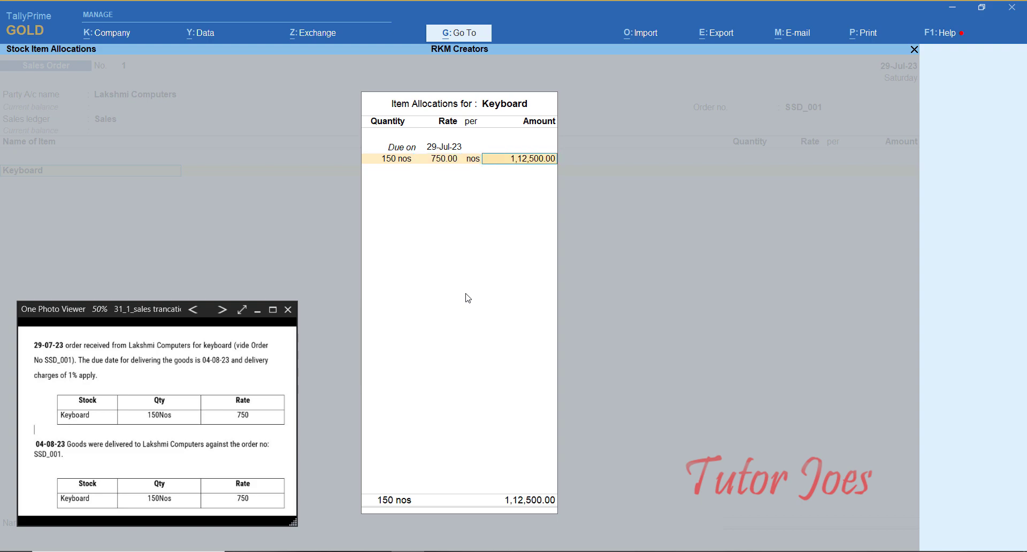
pyautogui.press('Return')
pyautogui.press('Return')
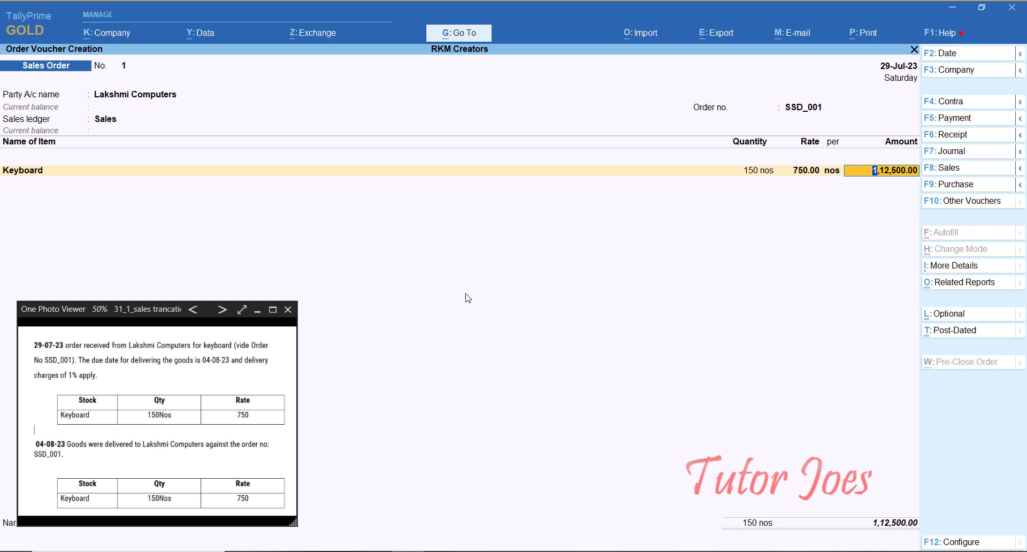
pyautogui.press('Return')
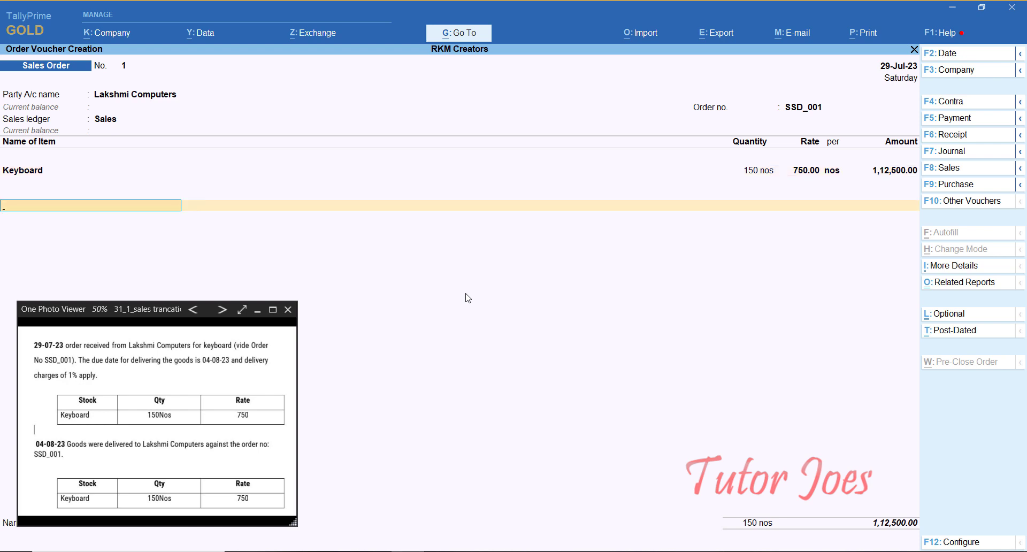
# - Create a ledger named Delivery Charges under the Indirect Incomes group, keeping the other defaults, and add it below the Keyboard item
pyautogui.hotkey('alt', 'c')
pyautogui.write('D')
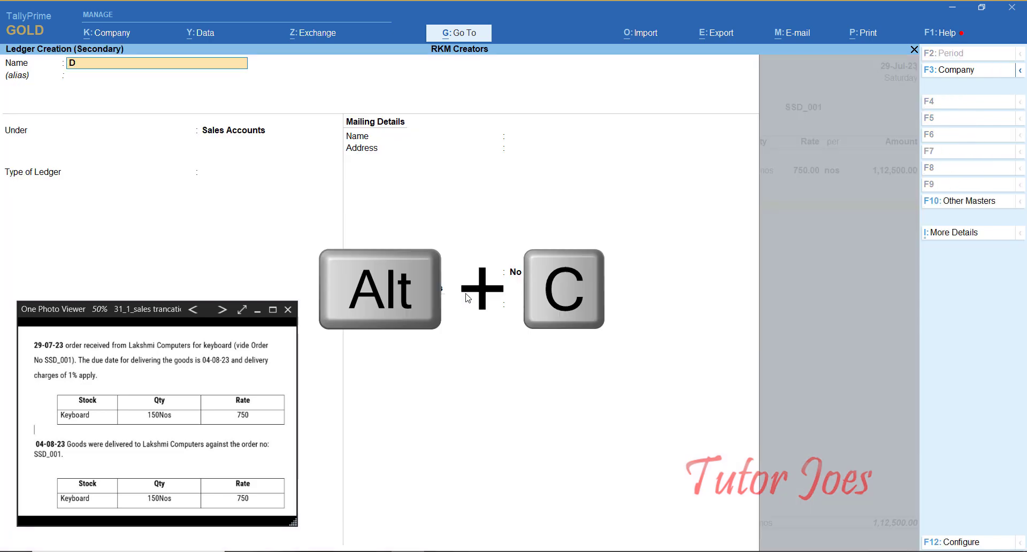
pyautogui.write('elivery')
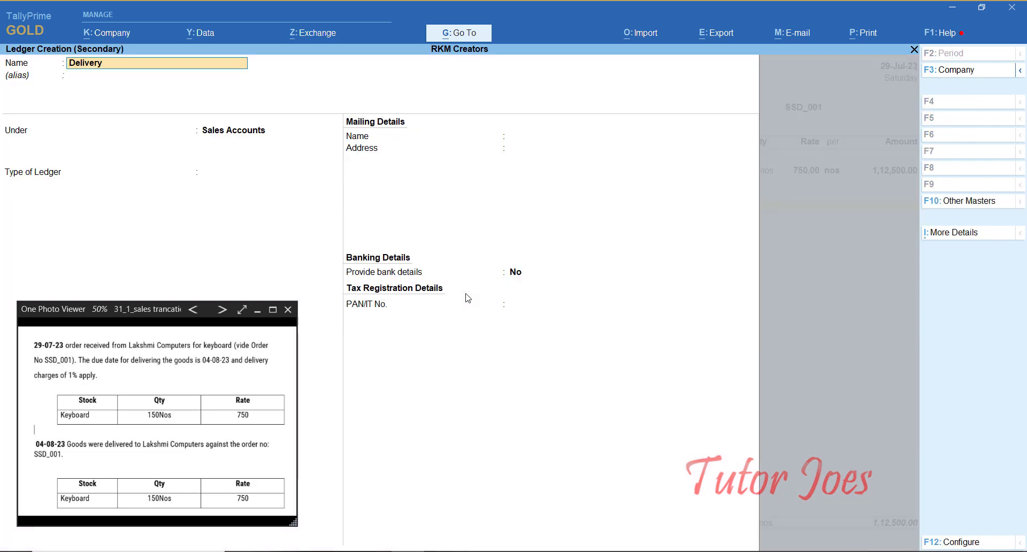
pyautogui.write(' charg')
pyautogui.press('Return')
pyautogui.press('Return')
pyautogui.write('In')
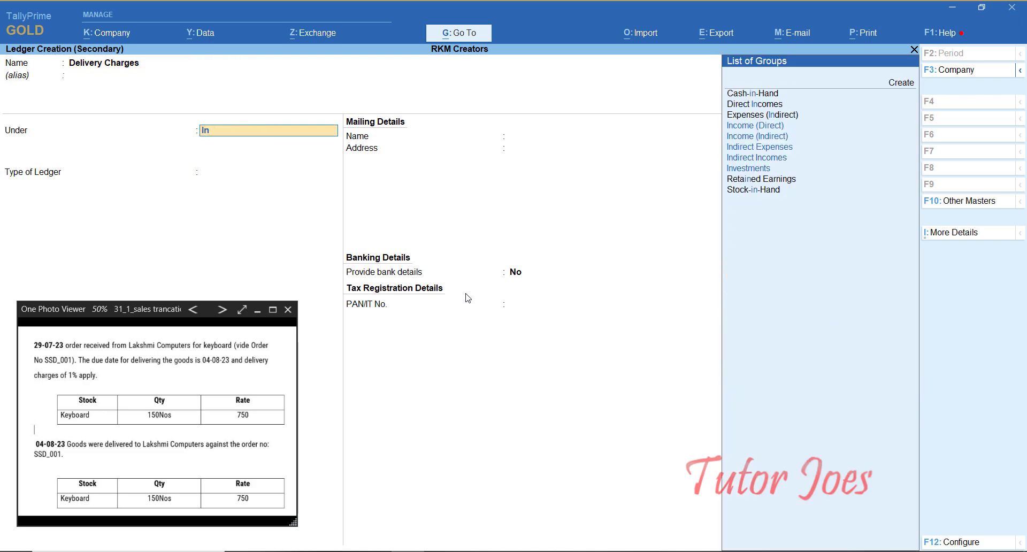
pyautogui.press('Down')
pyautogui.press('Down')
pyautogui.press('Down')
pyautogui.press('Return')
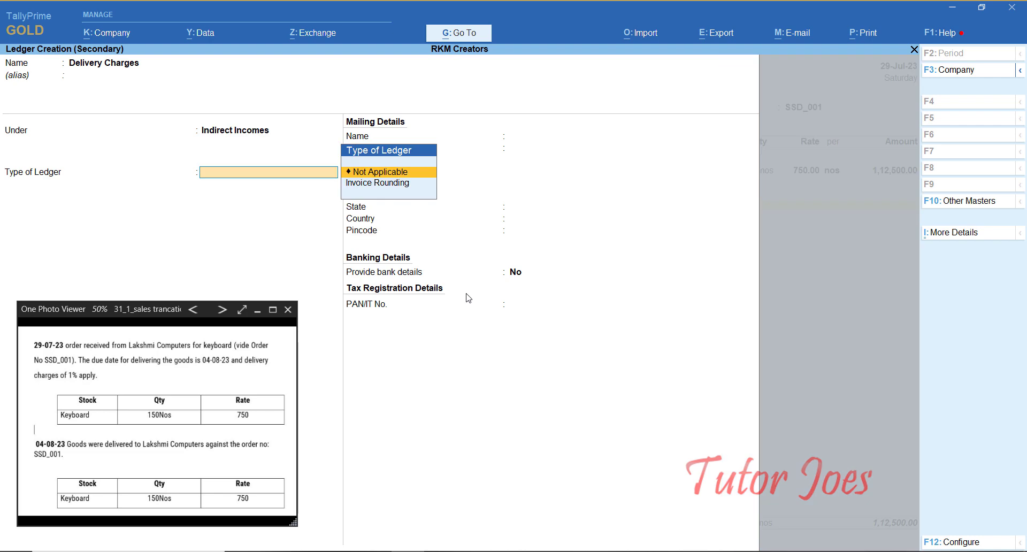
pyautogui.hotkey('ctrl', 'a')
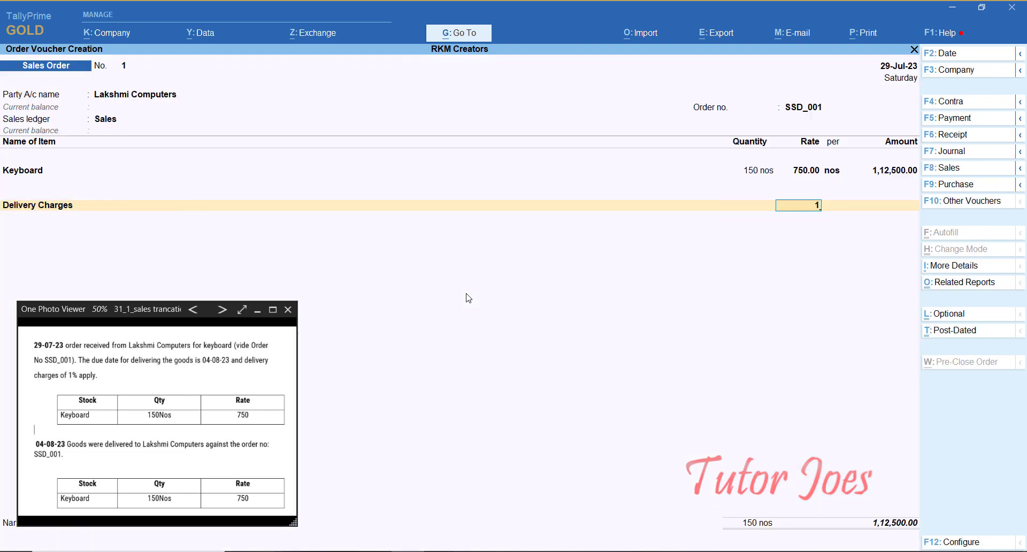
# - Set the Delivery Charges rate to 1%, leave the narration blank and save the sales order
pyautogui.press('Return')
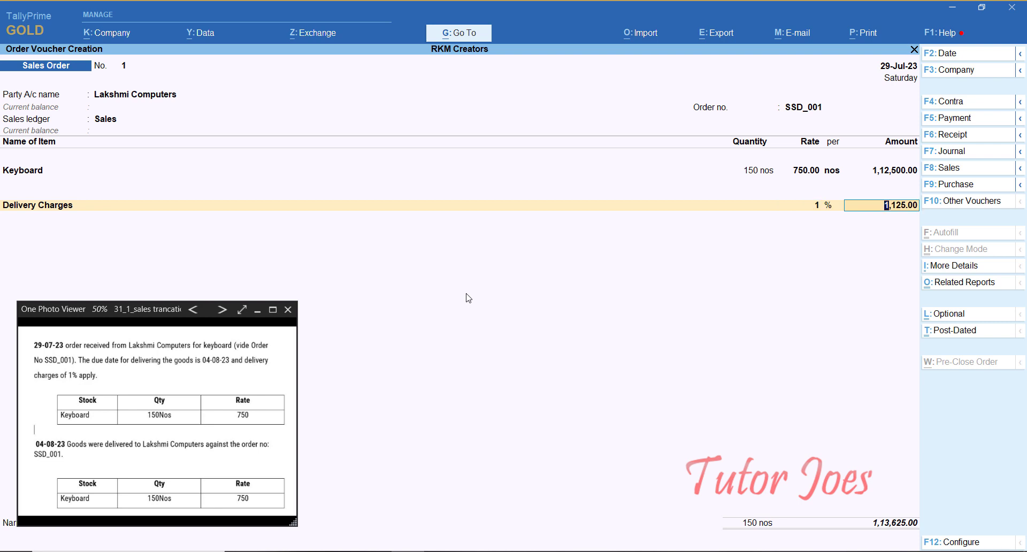
pyautogui.press('Return')
pyautogui.press('Return')
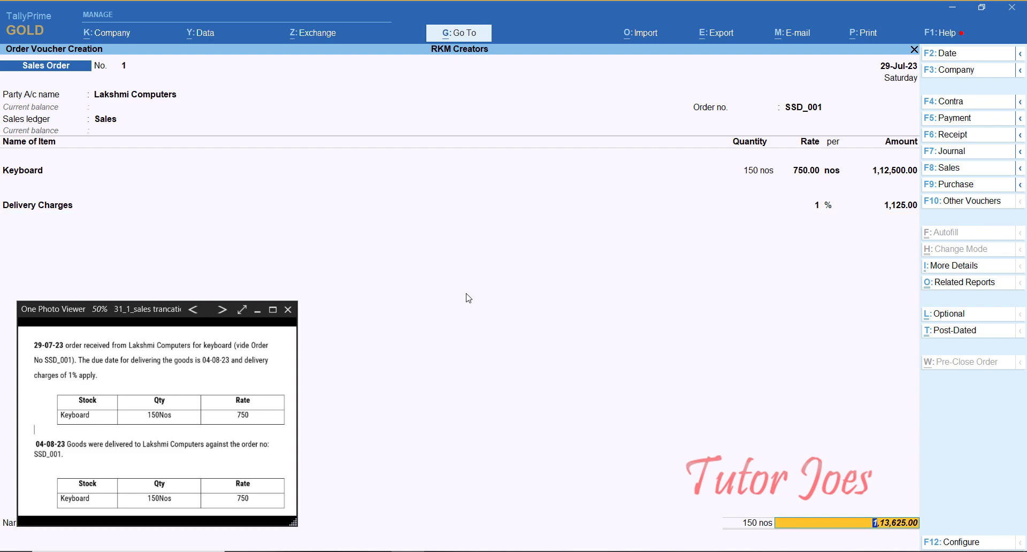
pyautogui.press('Return')
pyautogui.press('Return')
pyautogui.press('y')
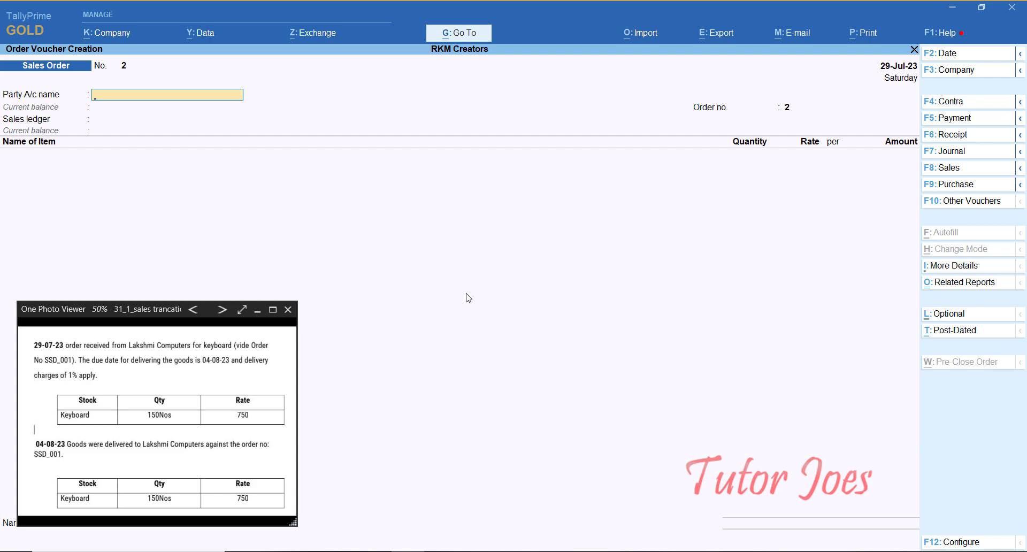
# - Open the list of other voucher types and show the inactive ones
pyautogui.click(955, 206)
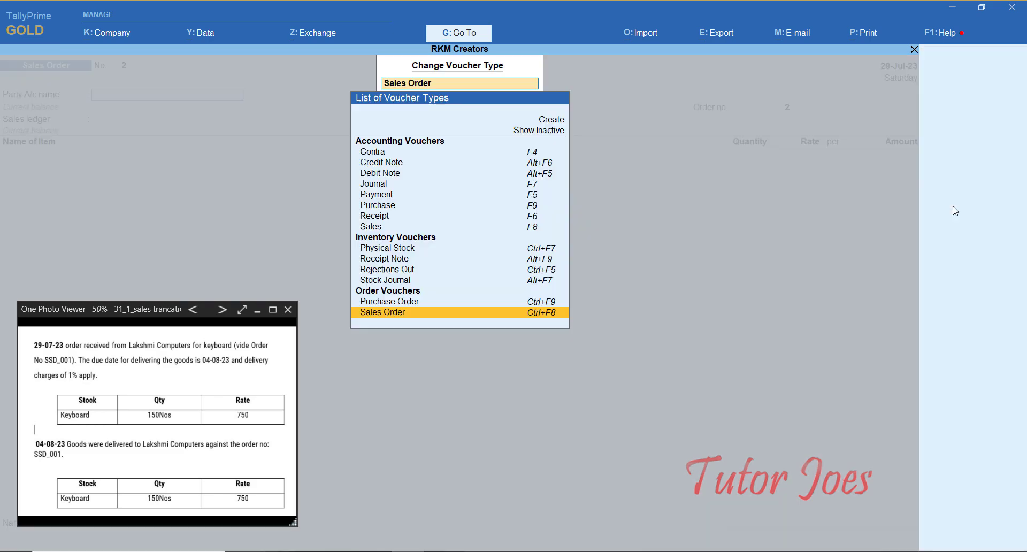
pyautogui.press('Up')
pyautogui.press('Up')
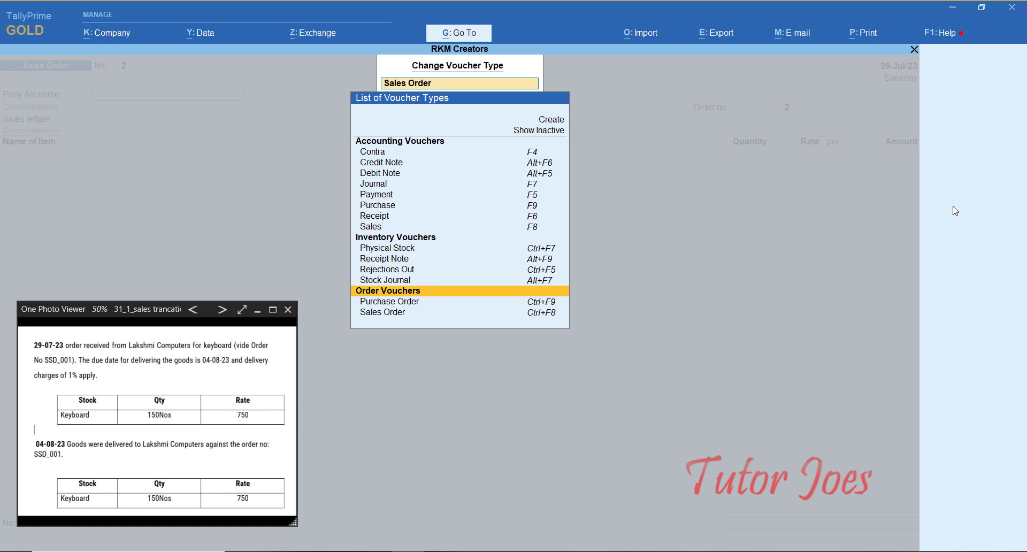
pyautogui.press('Up')
pyautogui.press('Up')
pyautogui.press('Up')
pyautogui.press('Up')
pyautogui.press('Up')
pyautogui.press('Up')
pyautogui.press('Up')
pyautogui.press('Up')
pyautogui.press('Up')
pyautogui.press('Up')
pyautogui.press('Up')
pyautogui.press('Up')
pyautogui.press('Up')
pyautogui.press('Up')
pyautogui.press('Up')
pyautogui.press('Return')
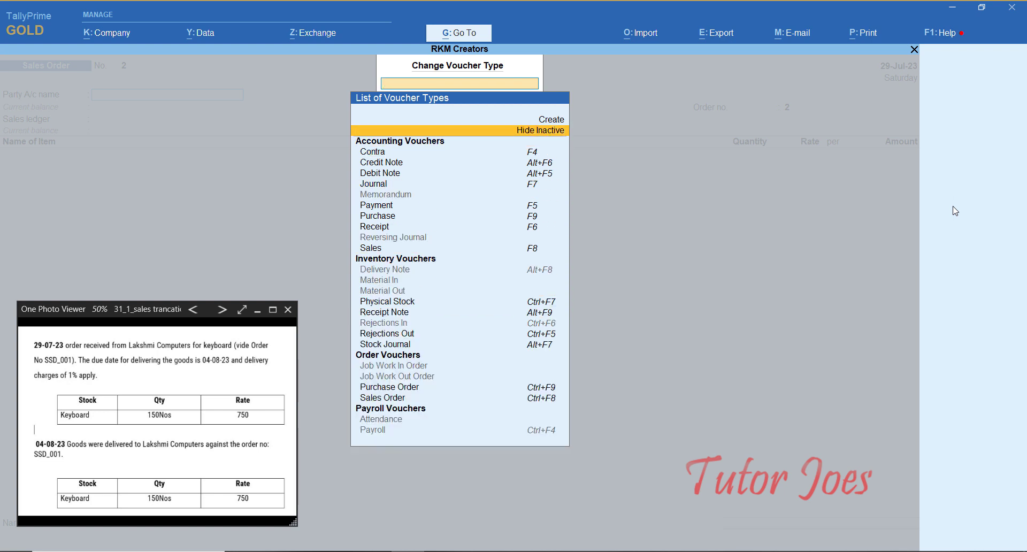
# - Choose the inactive Delivery Note voucher type and activate it
pyautogui.press('Down')
pyautogui.press('Down')
pyautogui.press('Down')
pyautogui.press('Down')
pyautogui.press('Down')
pyautogui.press('Down')
pyautogui.press('Down')
pyautogui.press('Down')
pyautogui.press('Down')
pyautogui.press('Down')
pyautogui.press('Down')
pyautogui.press('Down')
pyautogui.press('Down')
pyautogui.press('Down')
pyautogui.press('Down')
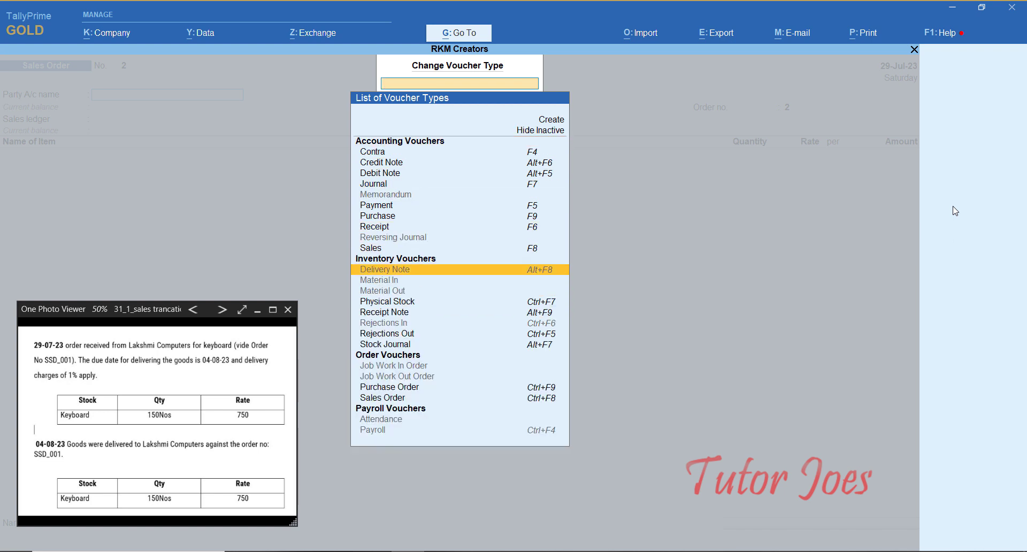
pyautogui.press('Up')
pyautogui.press('Up')
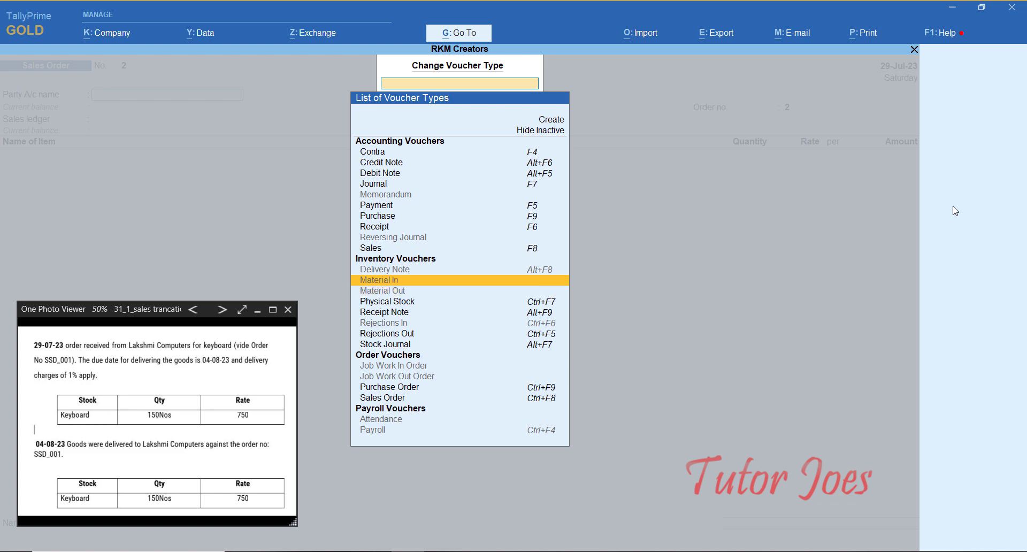
pyautogui.press('Return')
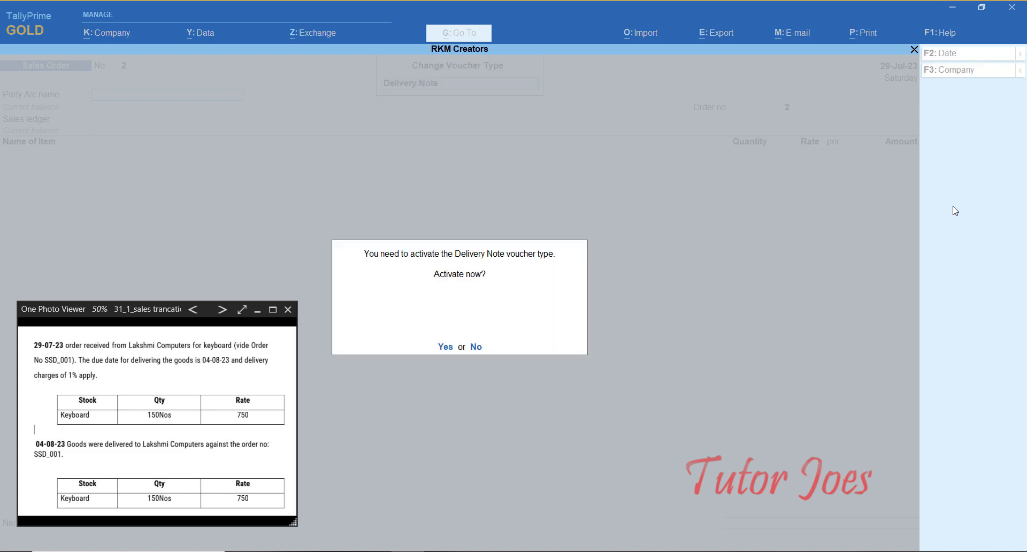
pyautogui.press('y')
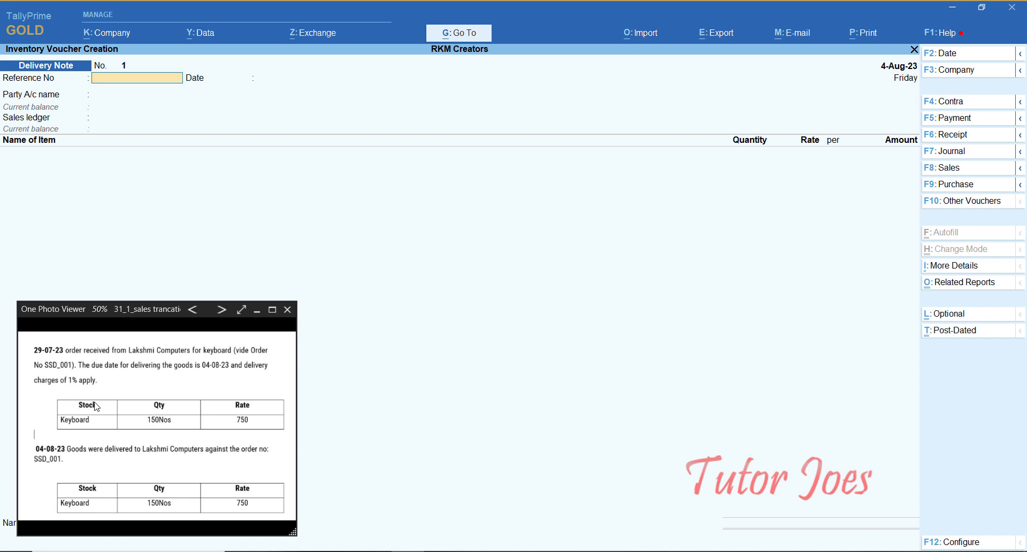
# - Set the delivery note's voucher date to 4-8-2023 and its reference number to DN-01, keeping 4-Aug-23 as the reference date
pyautogui.press('F2')
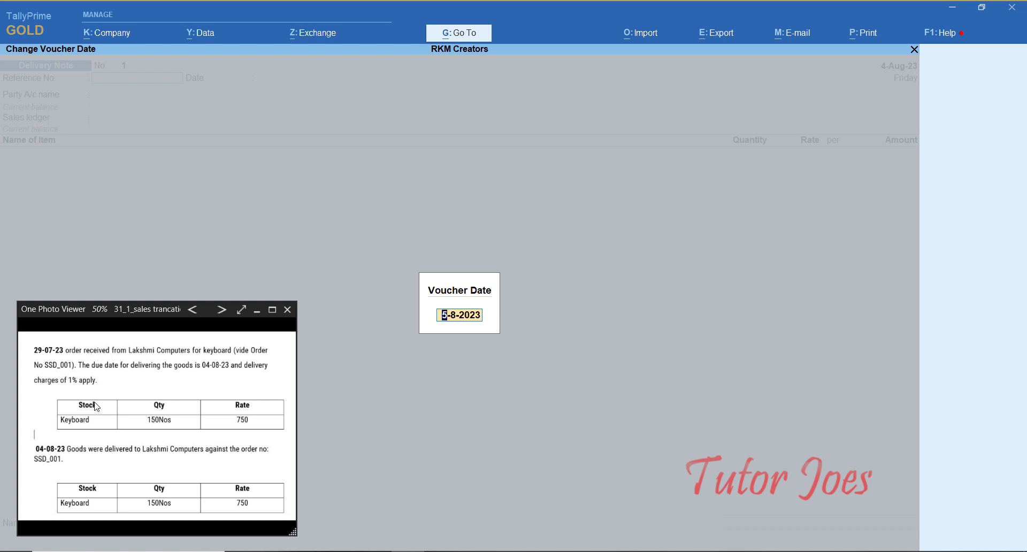
pyautogui.write('4-8')
pyautogui.press('Return')
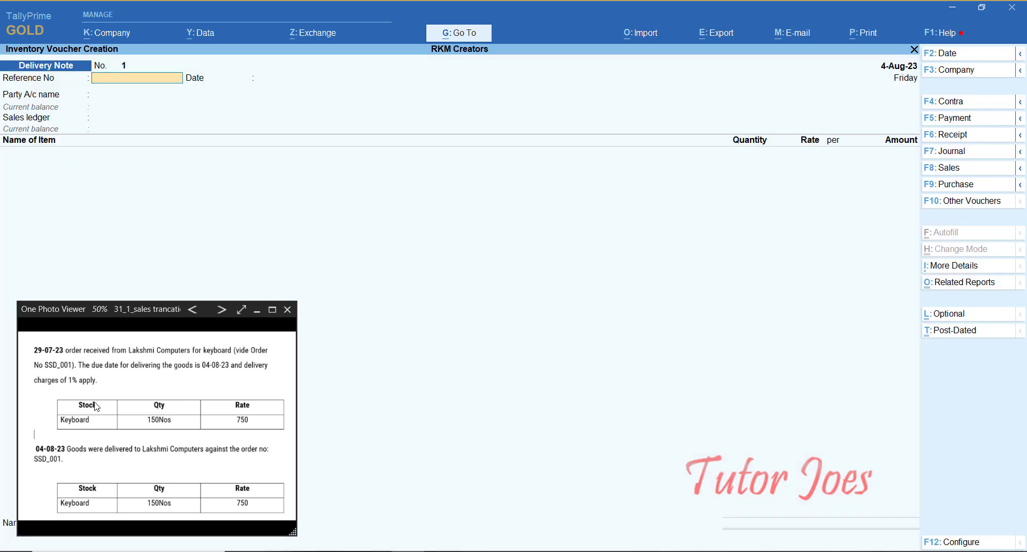
pyautogui.write('DN-01')
pyautogui.press('Return')
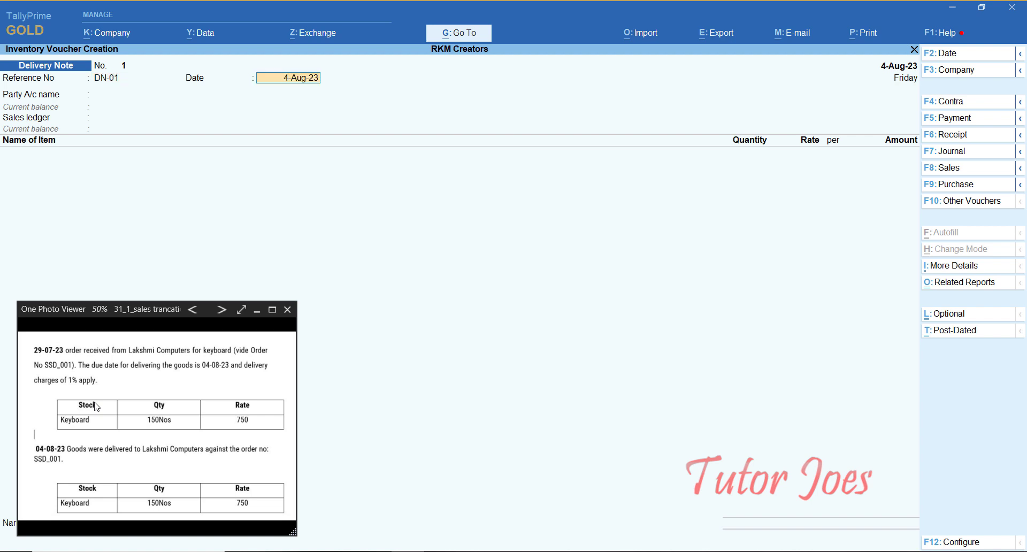
pyautogui.press('Return')
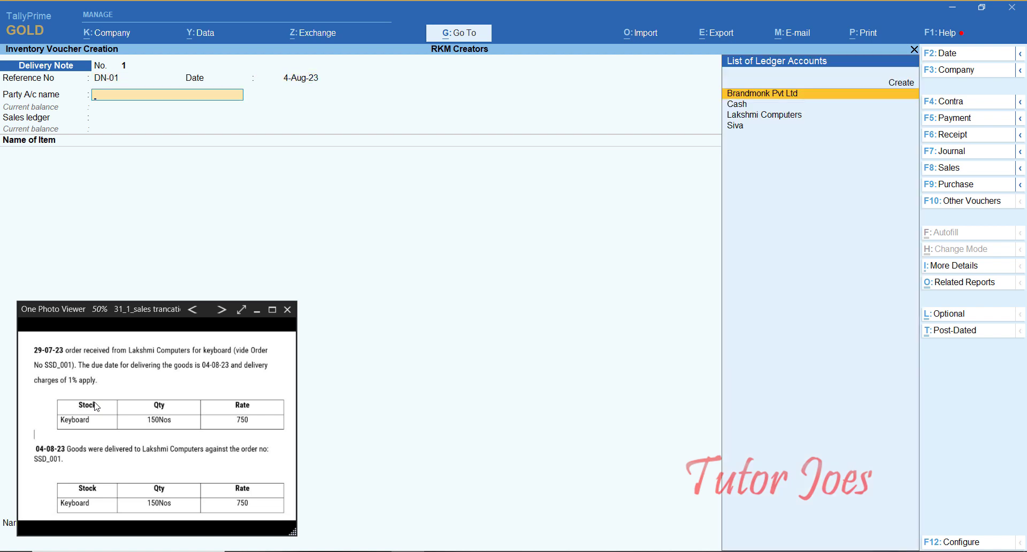
# - Choose Lakshmi Computers as the party, link its 29-Jul-23 sales order, and accept the remaining order and party details as they are
pyautogui.press('Down')
pyautogui.press('Down')
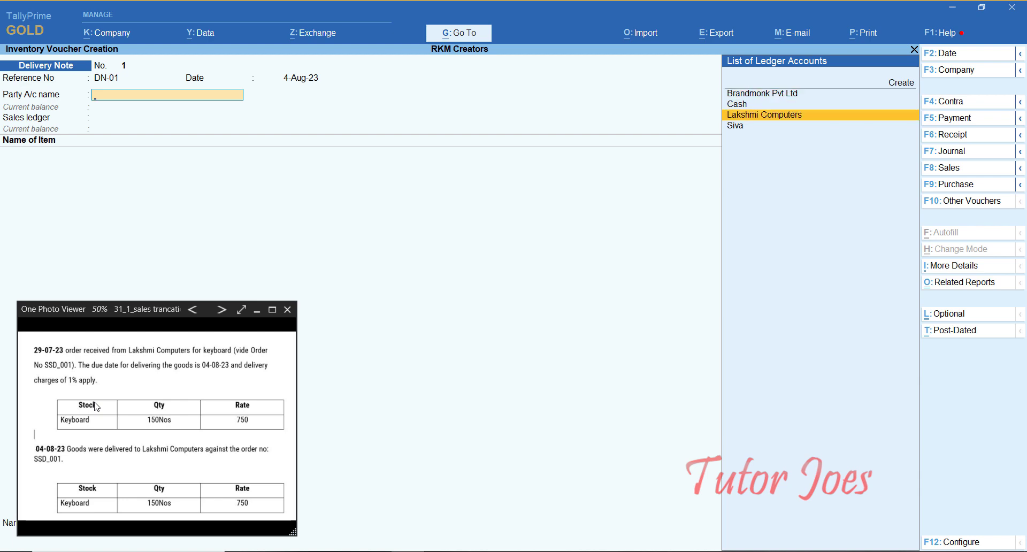
pyautogui.press('Return')
pyautogui.press('Down')
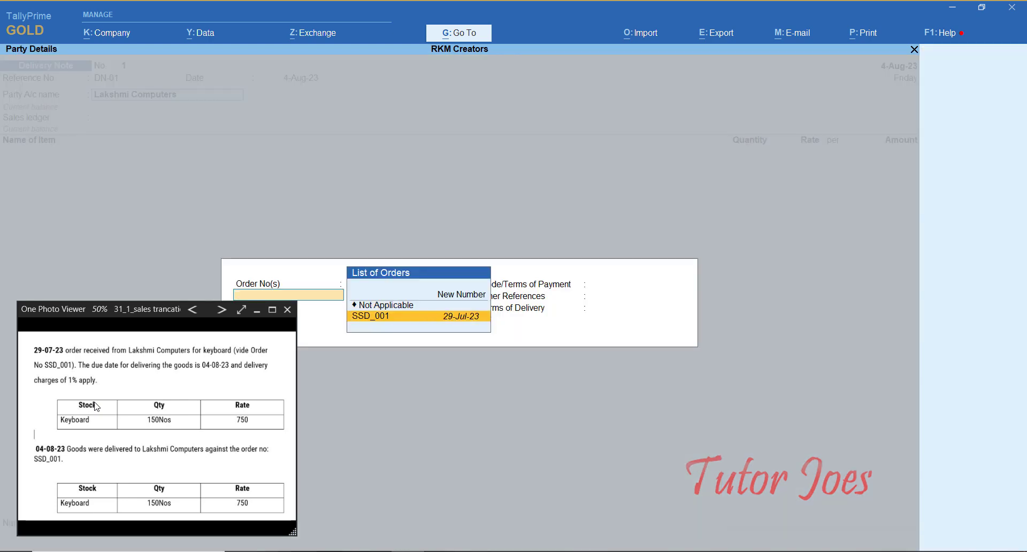
pyautogui.press('Return')
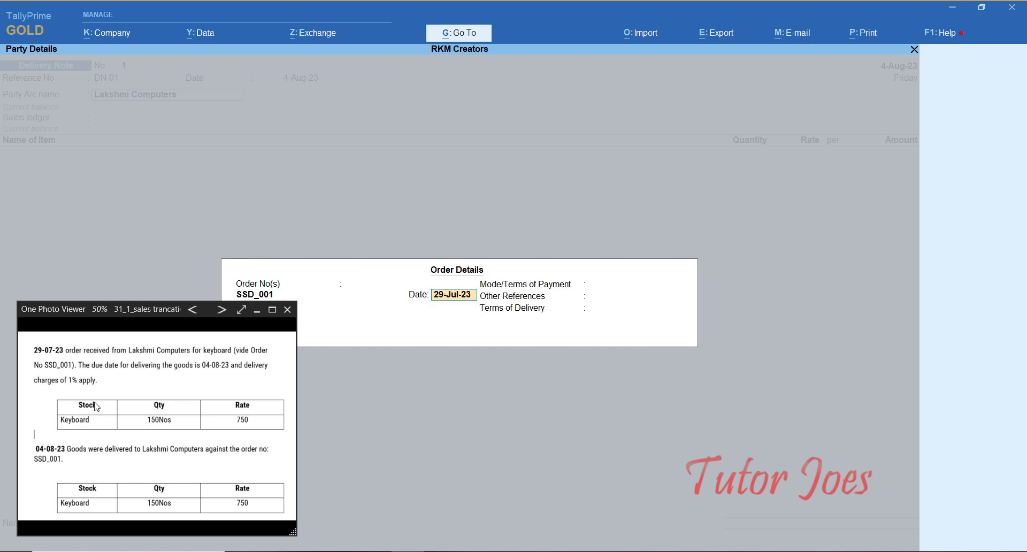
pyautogui.press('Return')
pyautogui.press('Return')
pyautogui.press('Return')
pyautogui.press('Return')
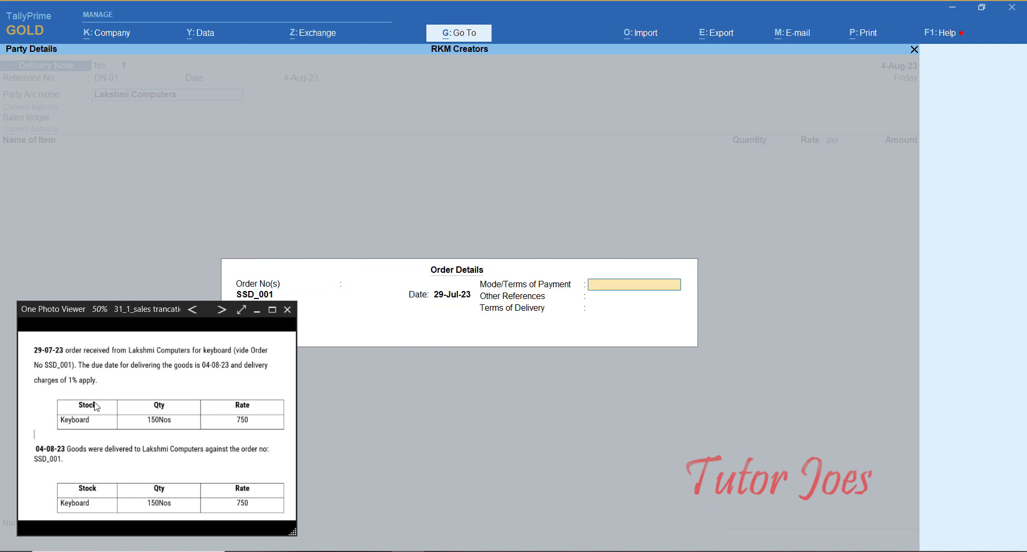
pyautogui.press('Return')
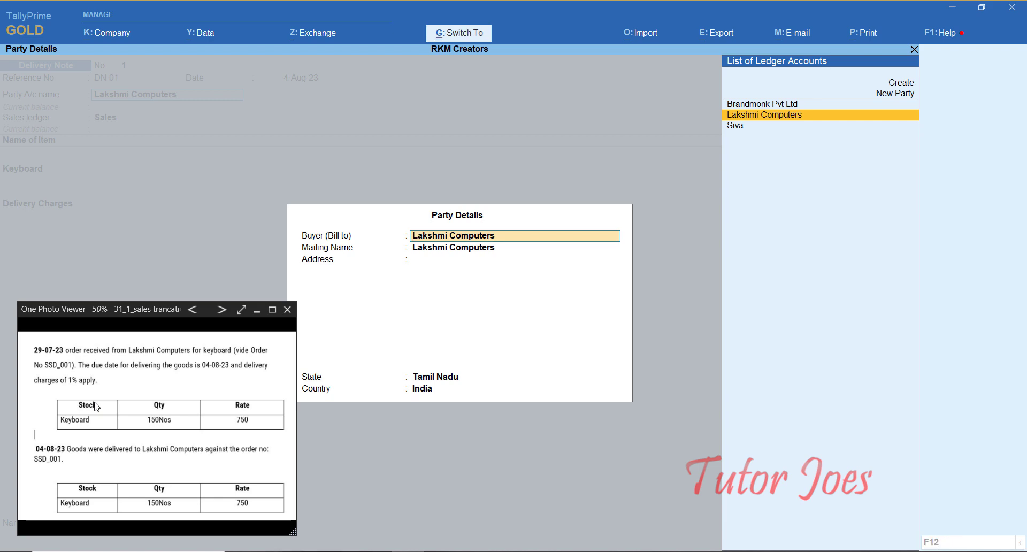
pyautogui.hotkey('ctrl', 'a')
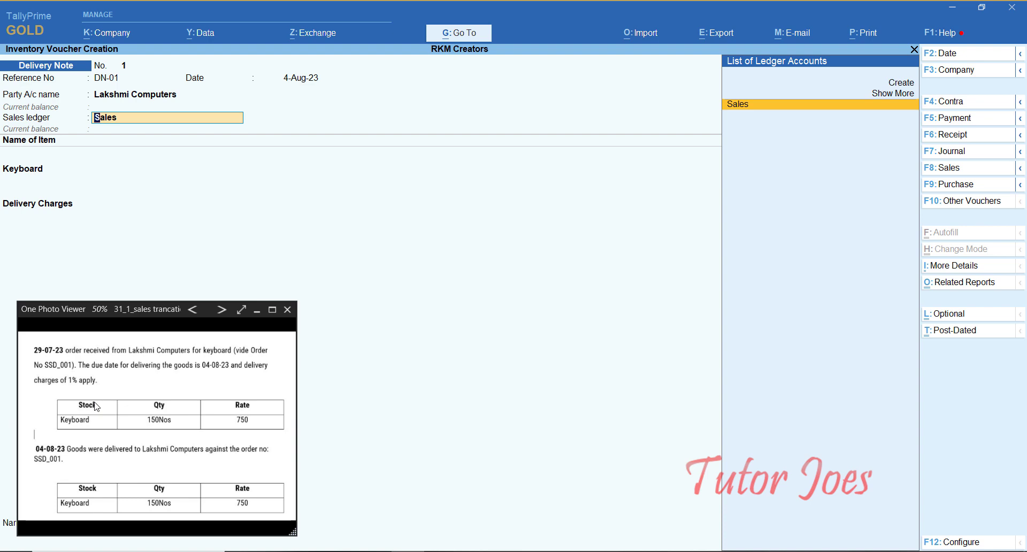
# - Keep the Sales ledger and allocate the Keyboard item to tracking number DN-01 and the linked order, with 150 nos at 750
pyautogui.press('Return')
pyautogui.press('Return')
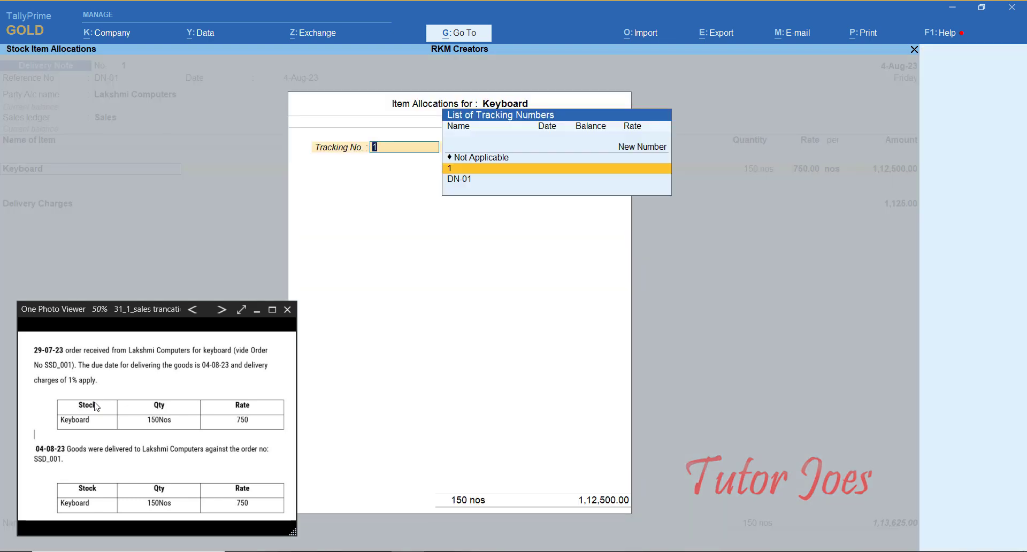
pyautogui.press('Down')
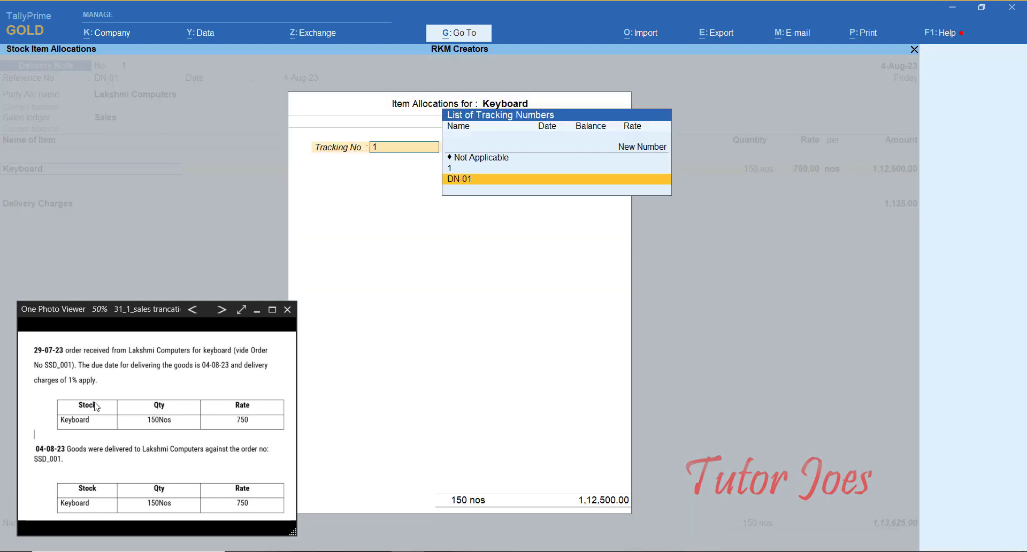
pyautogui.press('Return')
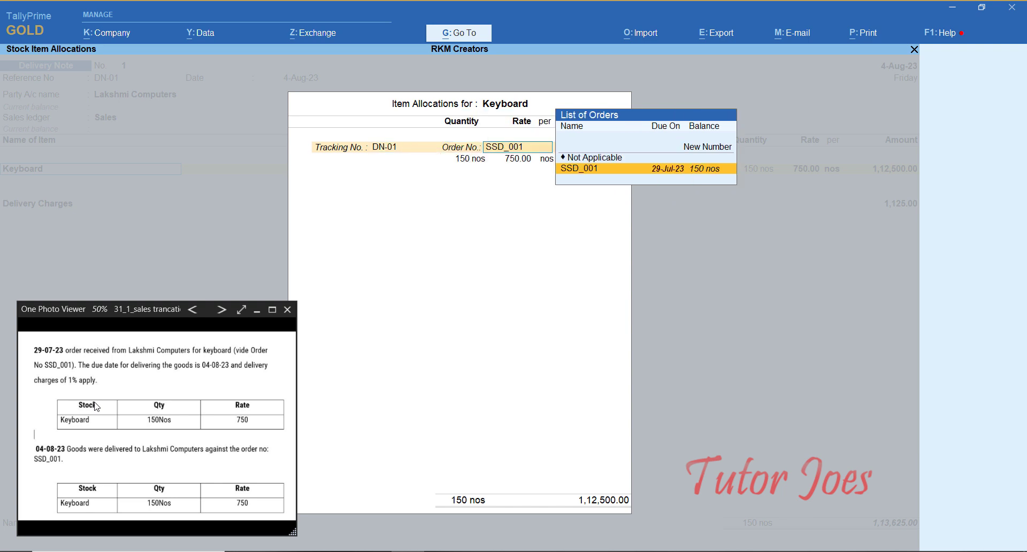
pyautogui.press('Return')
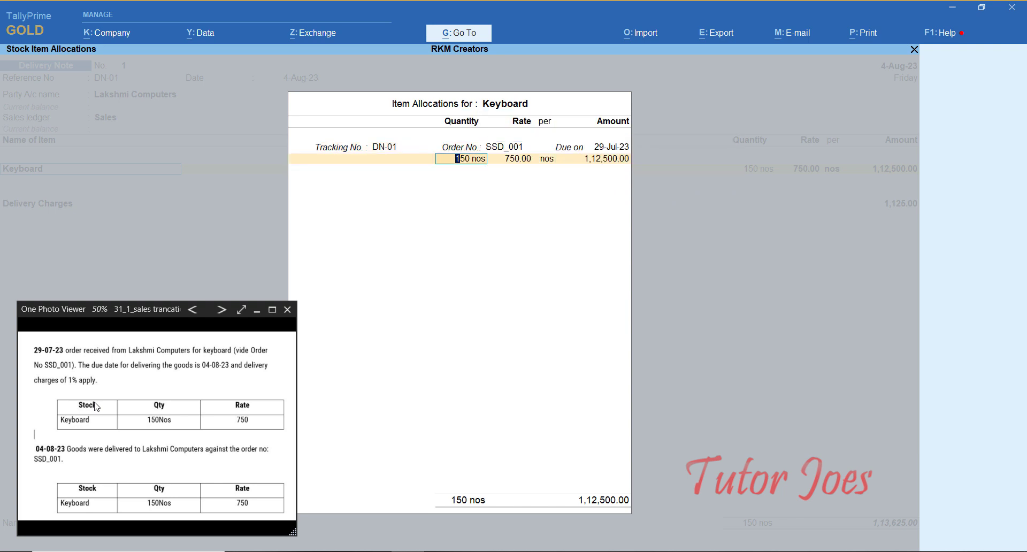
pyautogui.press('Return')
pyautogui.press('Return')
pyautogui.press('Return')
pyautogui.press('Return')
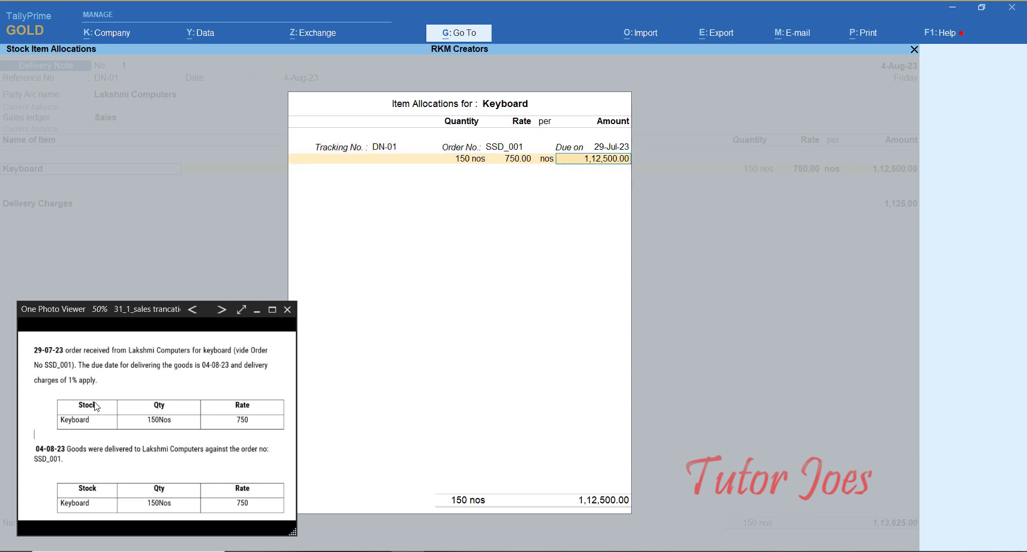
pyautogui.press('Return')
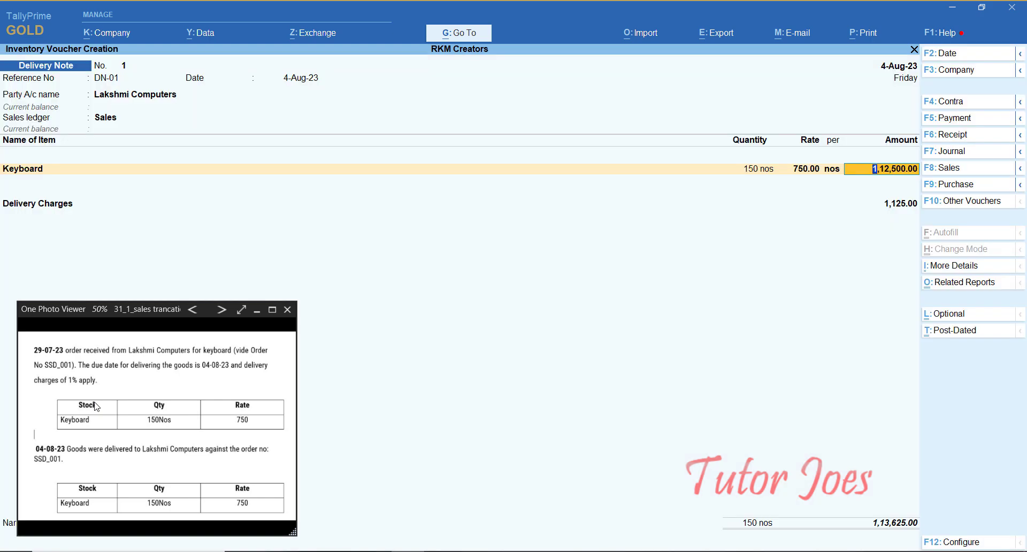
# - Accept the Keyboard and Delivery Charges lines, leave the narration blank and save the delivery note
pyautogui.press('Return')
pyautogui.press('Return')
pyautogui.press('Return')
pyautogui.press('Return')
pyautogui.press('Return')
pyautogui.press('Return')
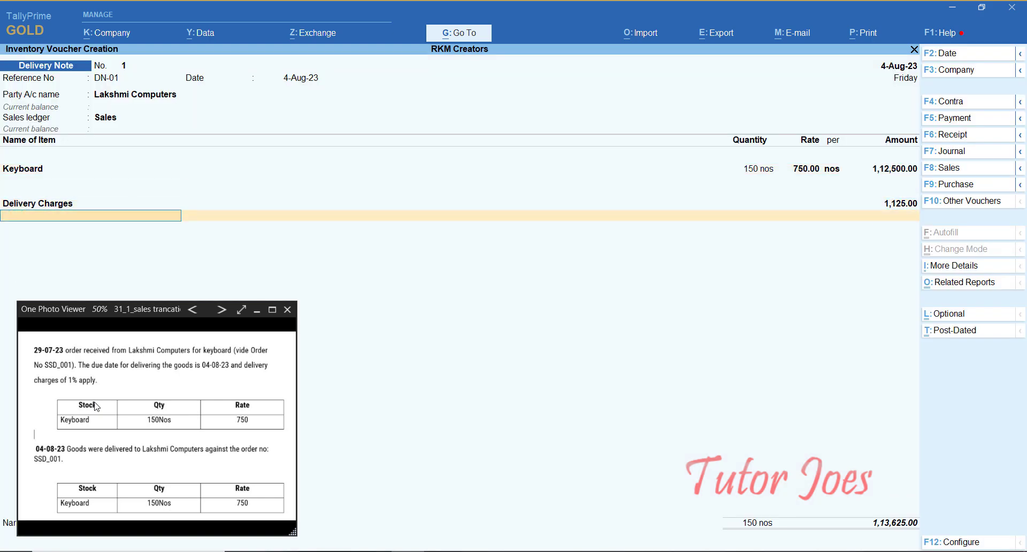
pyautogui.press('Return')
pyautogui.press('Return')
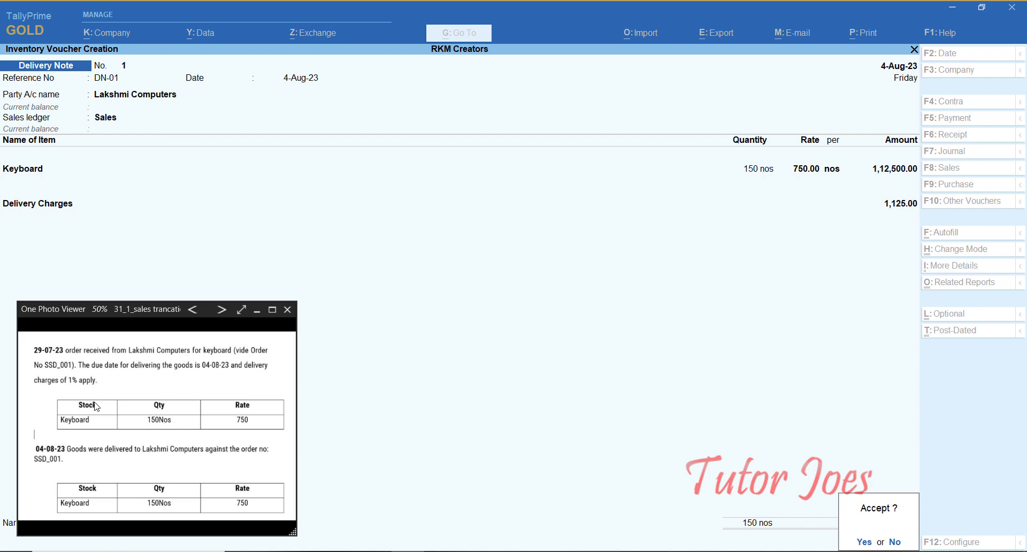
pyautogui.press('Return')
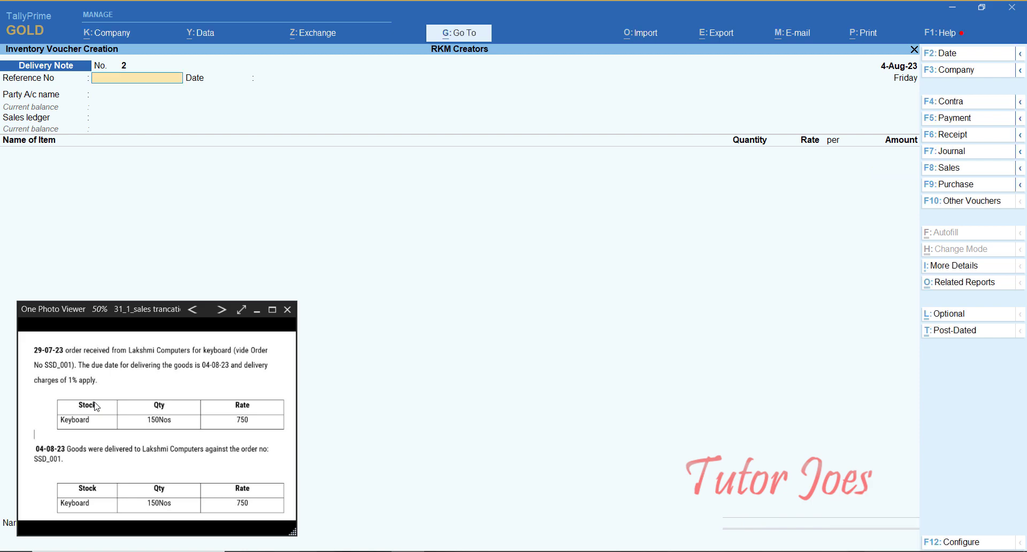
# - Switch to One Photo Viewer and show the next reference image with the further Lakshmi Computers transactions
pyautogui.click(223, 312)
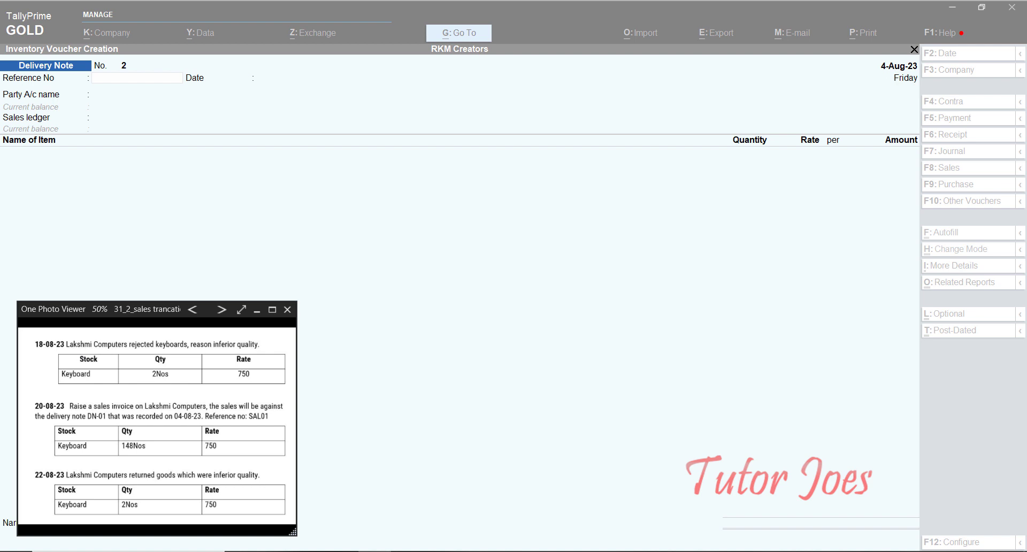
# - Switch back to TallyPrime and reveal the inactive voucher types in the list for changing the voucher type
pyautogui.click(532, 27)
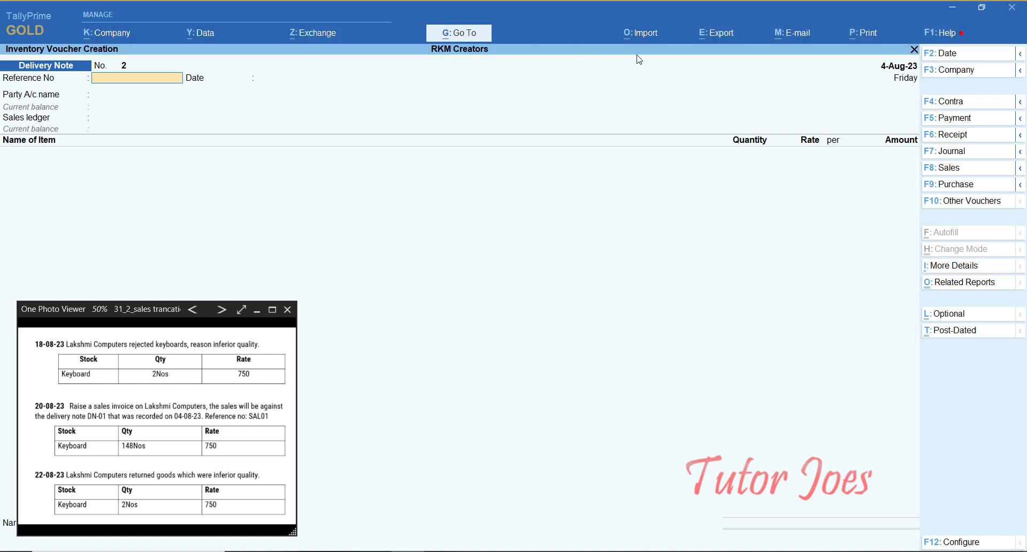
pyautogui.click(937, 202)
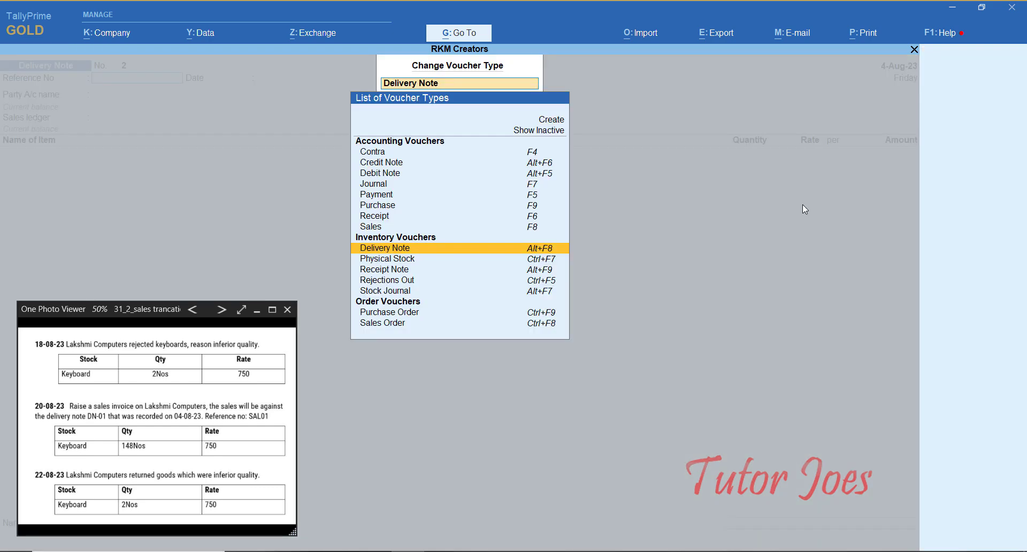
pyautogui.press('Down')
pyautogui.press('Down')
pyautogui.press('Down')
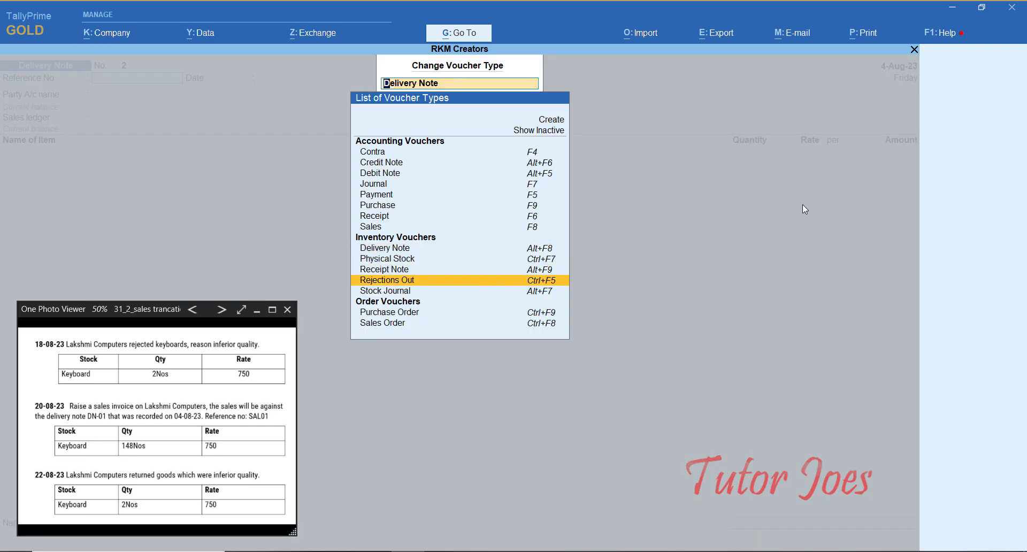
pyautogui.press('Up')
pyautogui.press('Up')
pyautogui.press('Up')
pyautogui.press('Up')
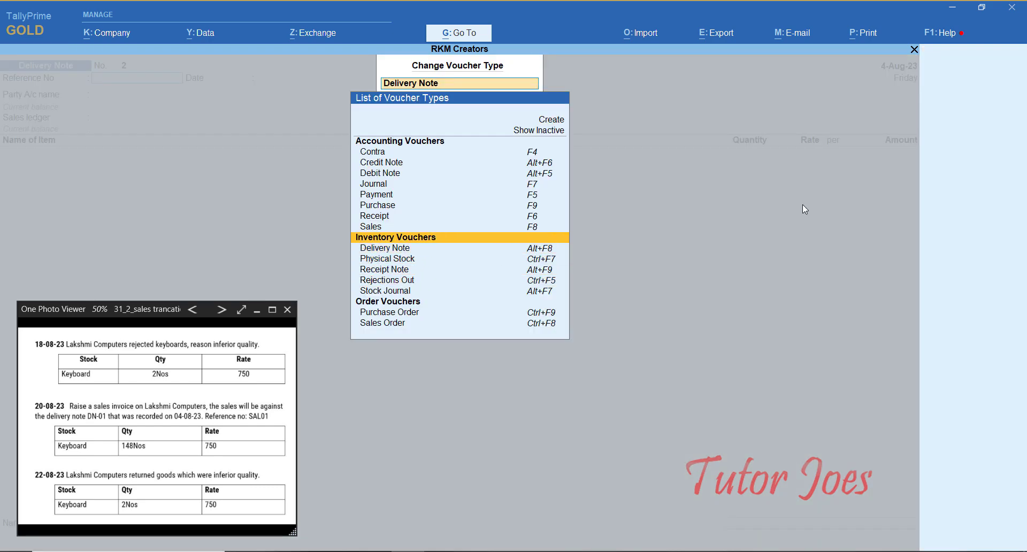
pyautogui.press('Up')
pyautogui.press('Up')
pyautogui.press('Up')
pyautogui.press('Up')
pyautogui.press('Up')
pyautogui.press('Up')
pyautogui.press('Up')
pyautogui.press('Up')
pyautogui.press('Up')
pyautogui.press('Up')
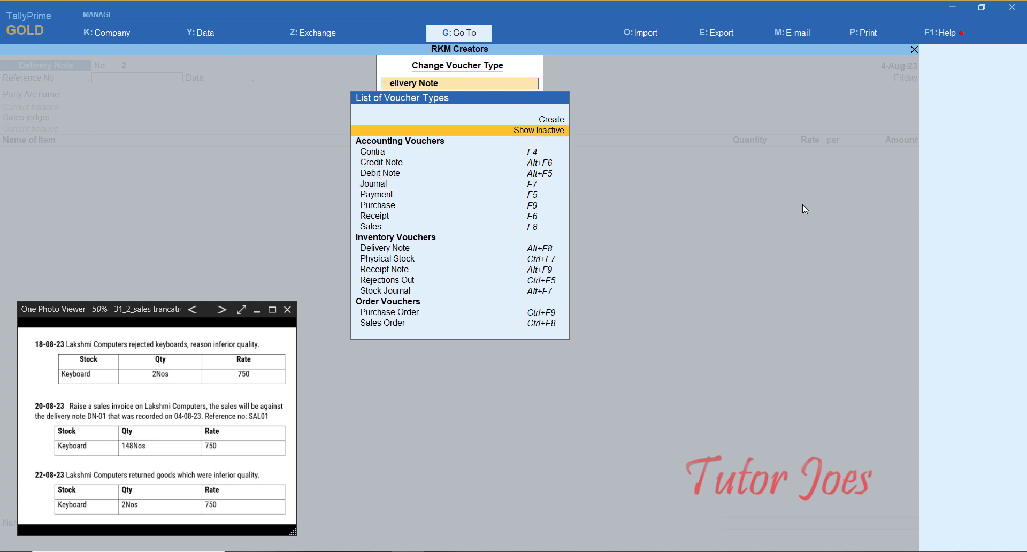
pyautogui.press('Return')
# - Choose the Rejections In voucher type and activate it to start a new voucher
pyautogui.press('Down')
pyautogui.press('Down')
pyautogui.press('Down')
pyautogui.press('Down')
pyautogui.press('Down')
pyautogui.press('Down')
pyautogui.press('Down')
pyautogui.press('Down')
pyautogui.press('Down')
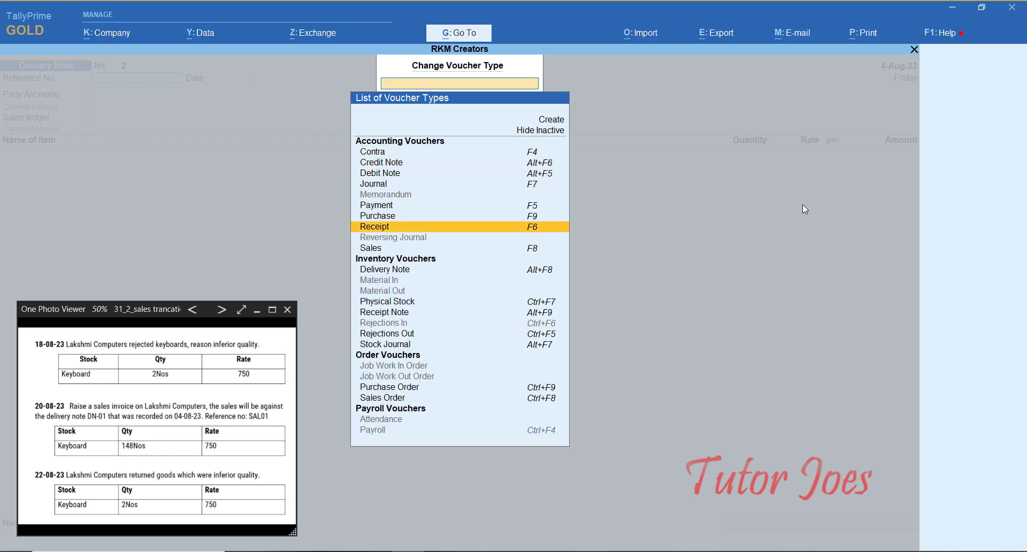
pyautogui.press('Down')
pyautogui.press('Down')
pyautogui.press('Down')
pyautogui.press('Down')
pyautogui.press('Down')
pyautogui.press('Down')
pyautogui.press('Down')
pyautogui.press('Down')
pyautogui.press('Return')
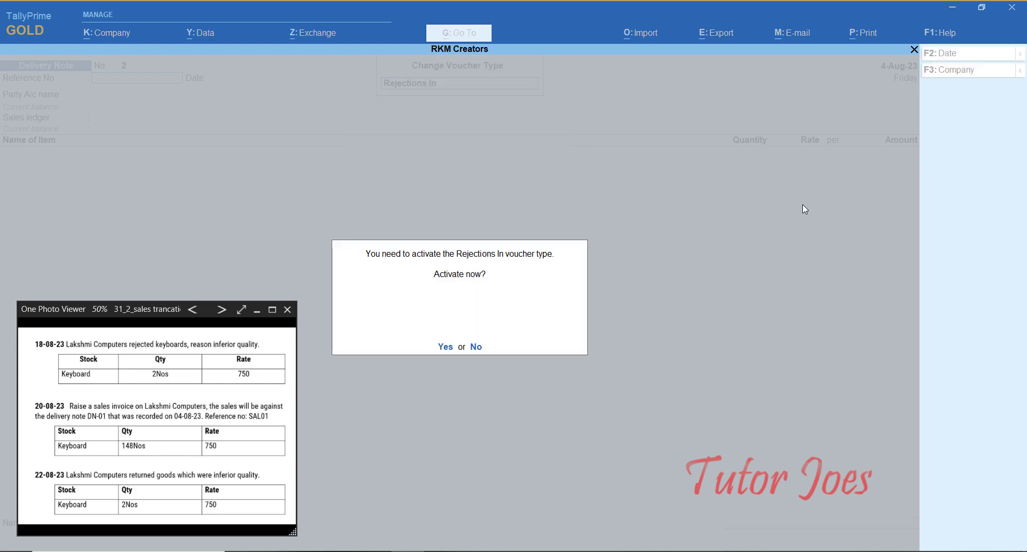
pyautogui.press('Return')
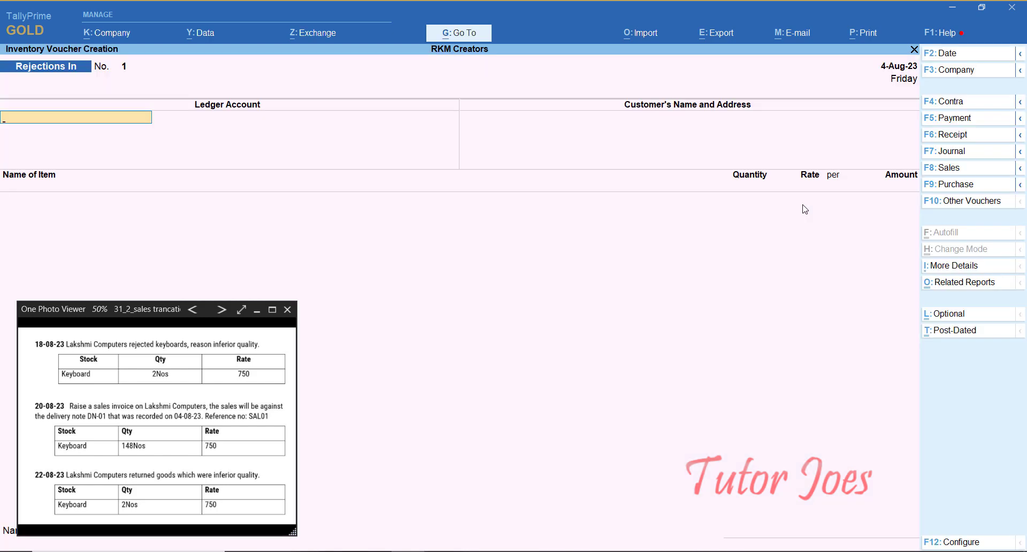
# - Set Lakshmi Computers as the ledger account and accept the customer's name and address as filled in
pyautogui.write('La')
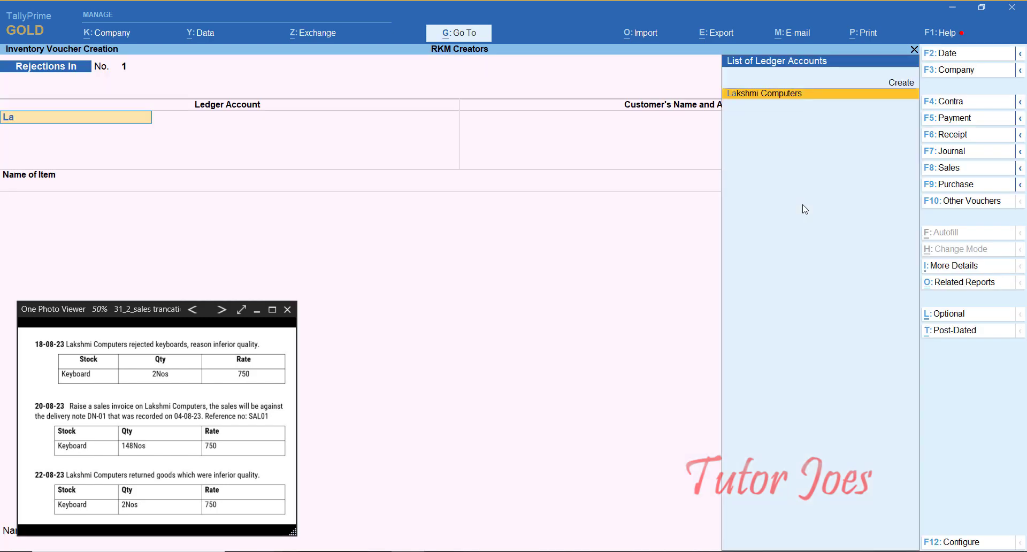
pyautogui.press('Return')
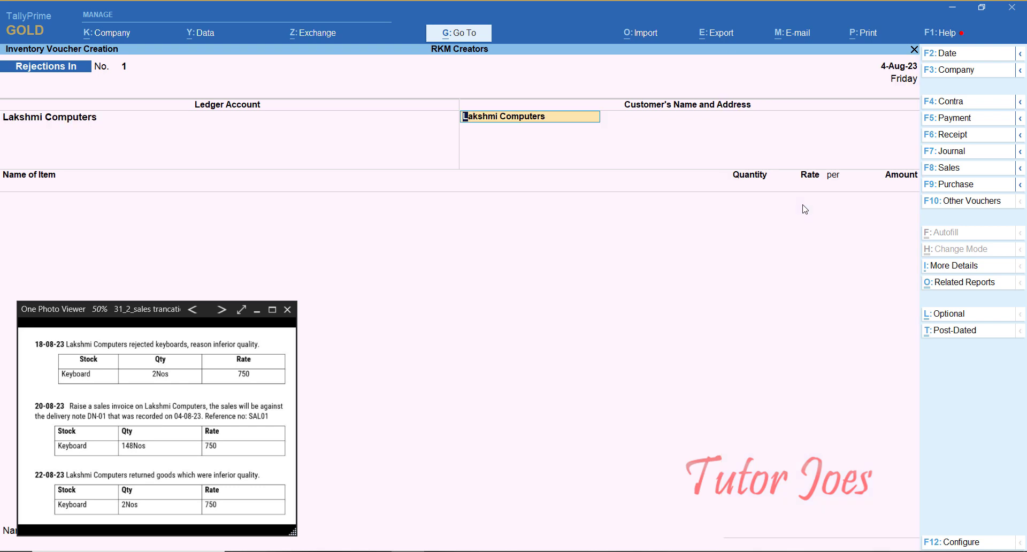
pyautogui.press('Return')
pyautogui.press('Return')
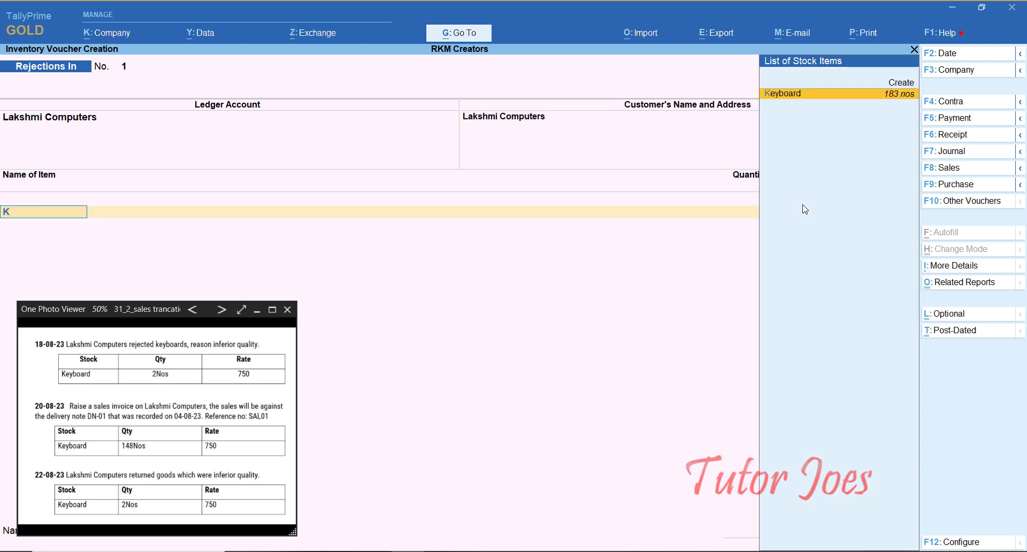
# - Add the Keyboard item against tracking number DN-01 with 2 nos at 750, leaving the narration blank
pyautogui.write('key')
pyautogui.press('Return')
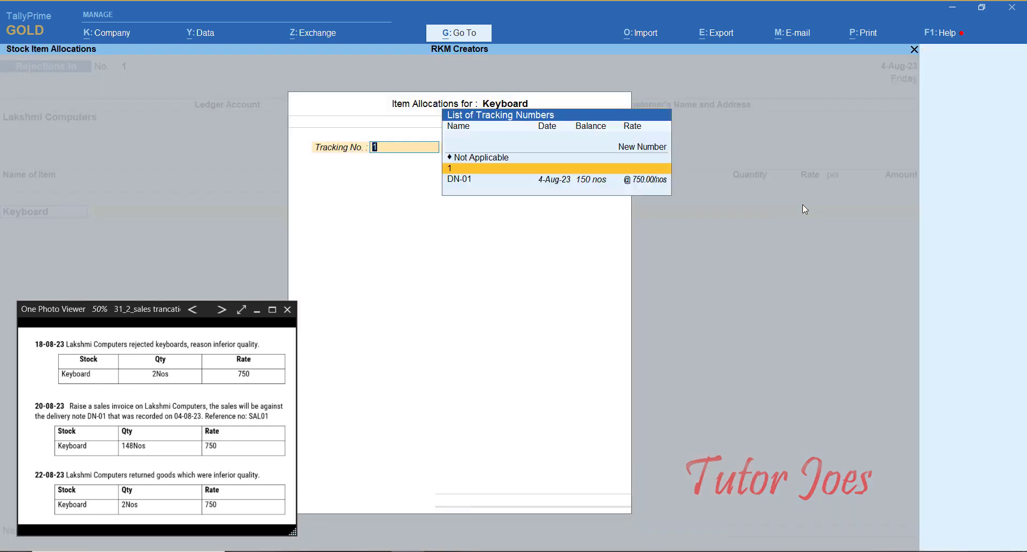
pyautogui.press('Down')
pyautogui.press('Return')
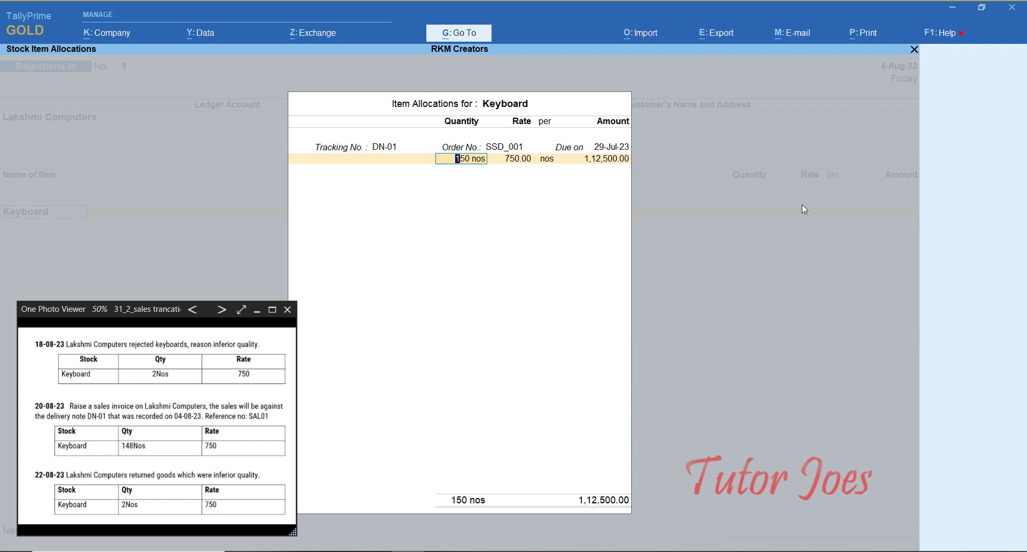
pyautogui.write('2')
pyautogui.press('Return')
pyautogui.press('Return')
pyautogui.press('Return')
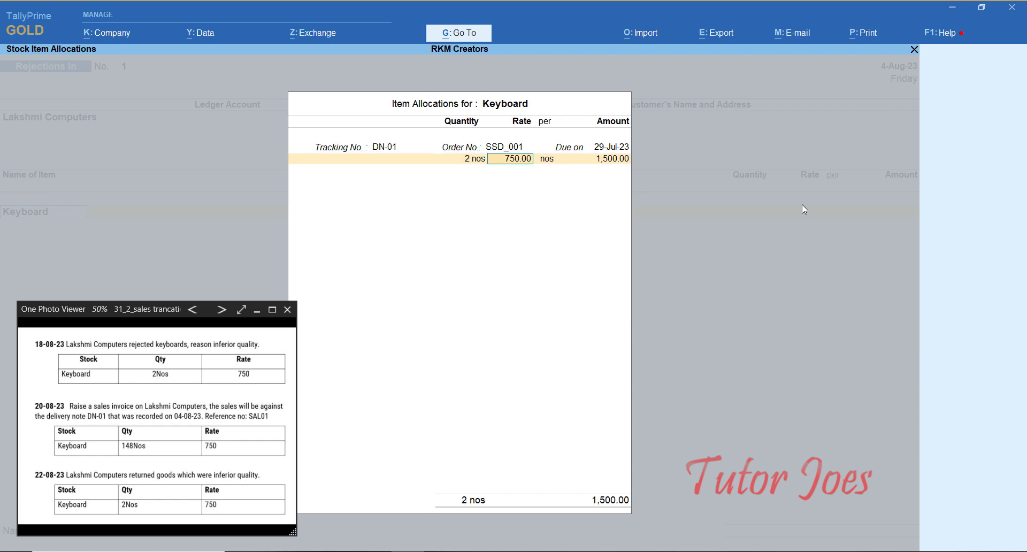
pyautogui.press('Return')
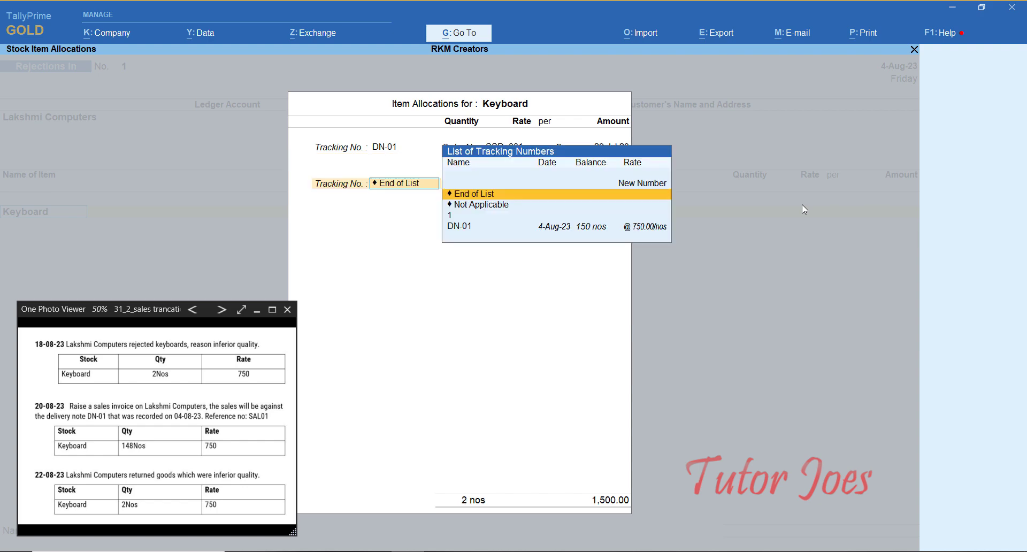
pyautogui.press('Return')
pyautogui.press('Return')
pyautogui.press('Return')
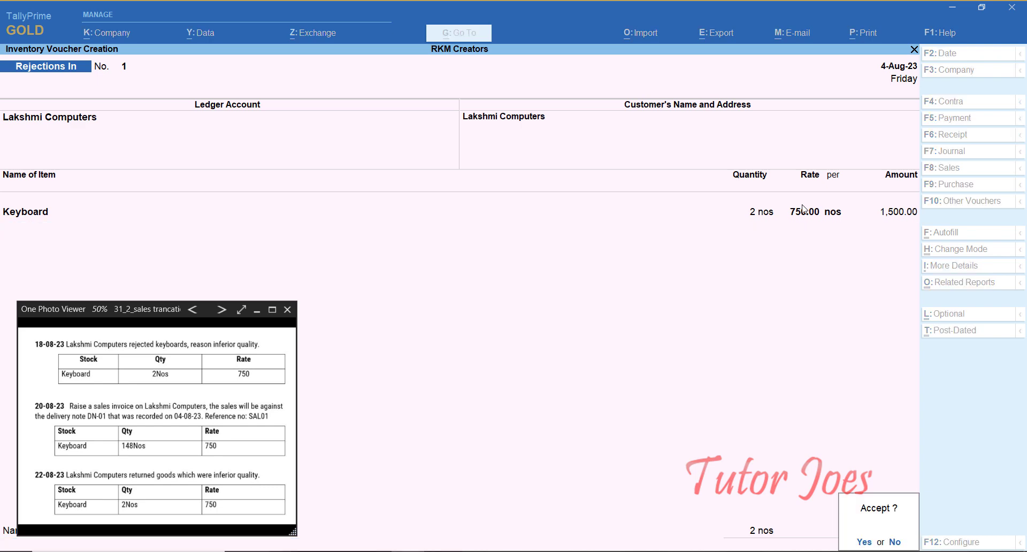
# - Set the Rejections In voucher date to 18-Aug-23 and save the voucher
pyautogui.press('n')
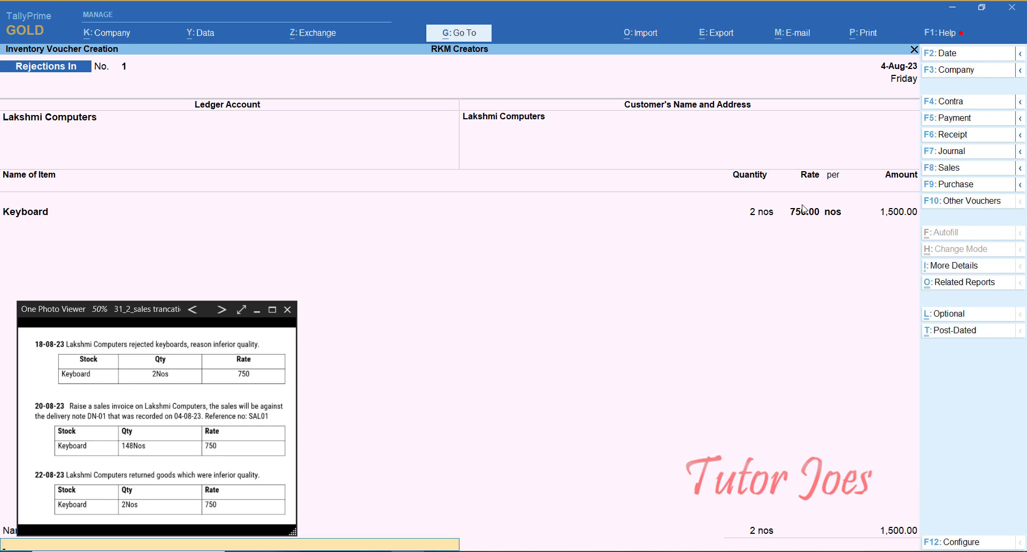
pyautogui.press('F2')
pyautogui.write('18-')
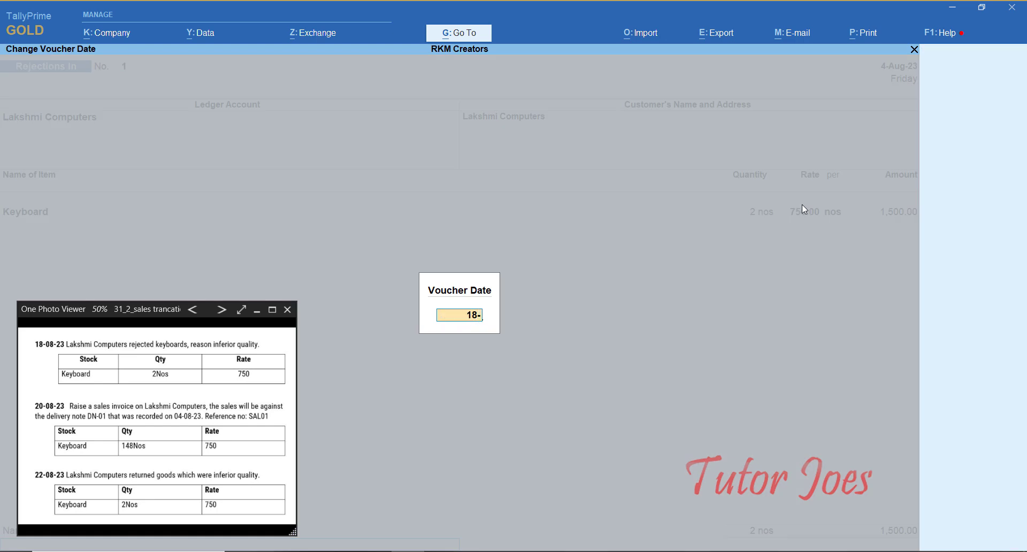
pyautogui.write('8')
pyautogui.press('Return')
pyautogui.press('Return')
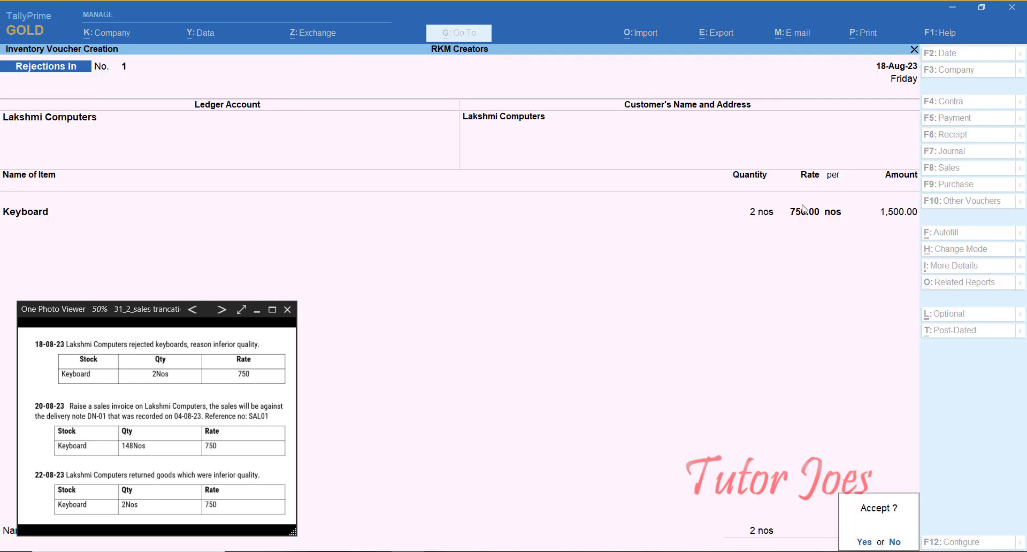
pyautogui.press('y')
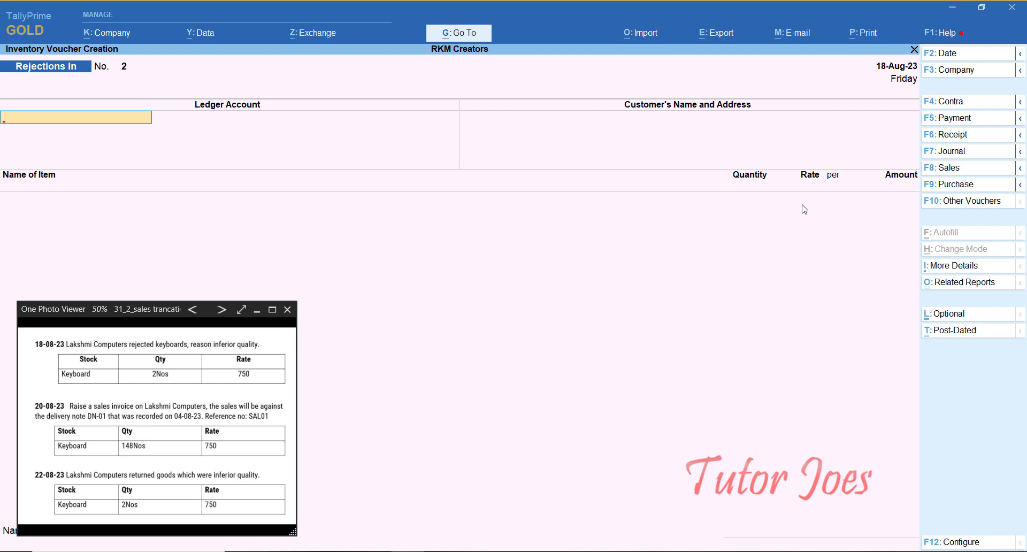
# - Start a Sales voucher dated 20-Aug-23 with reference number SAL01, keeping the same reference date
pyautogui.click(946, 170)
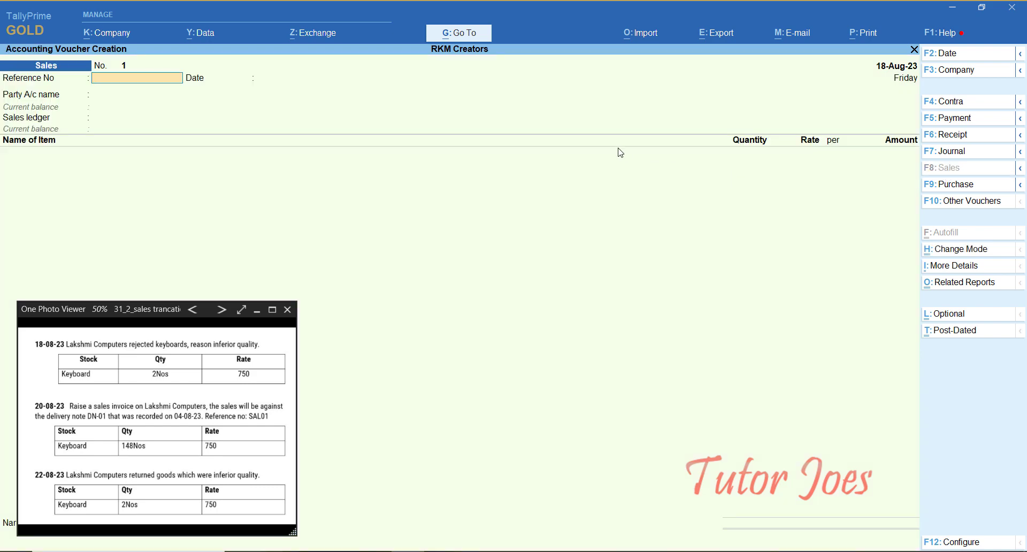
pyautogui.press('F2')
pyautogui.write('20-8')
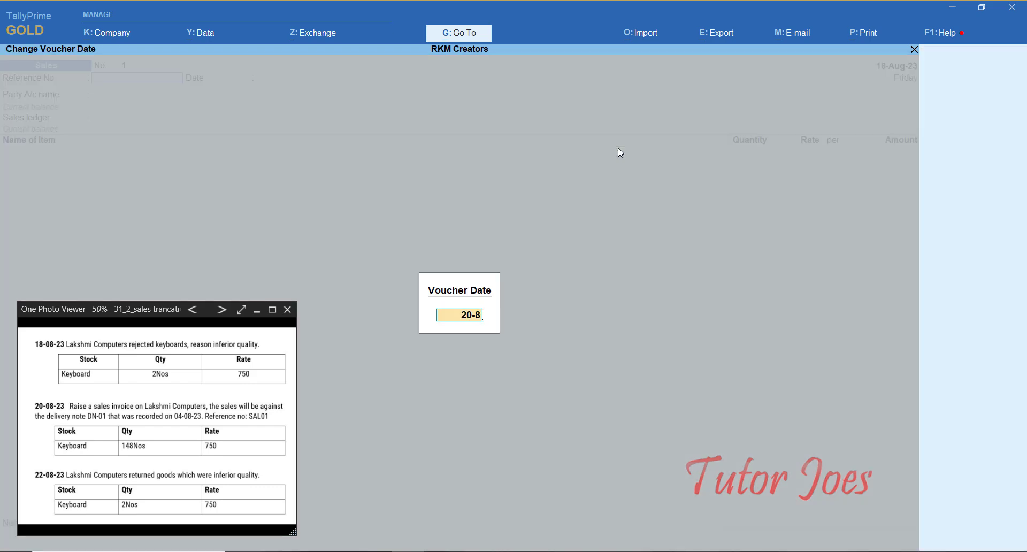
pyautogui.press('Return')
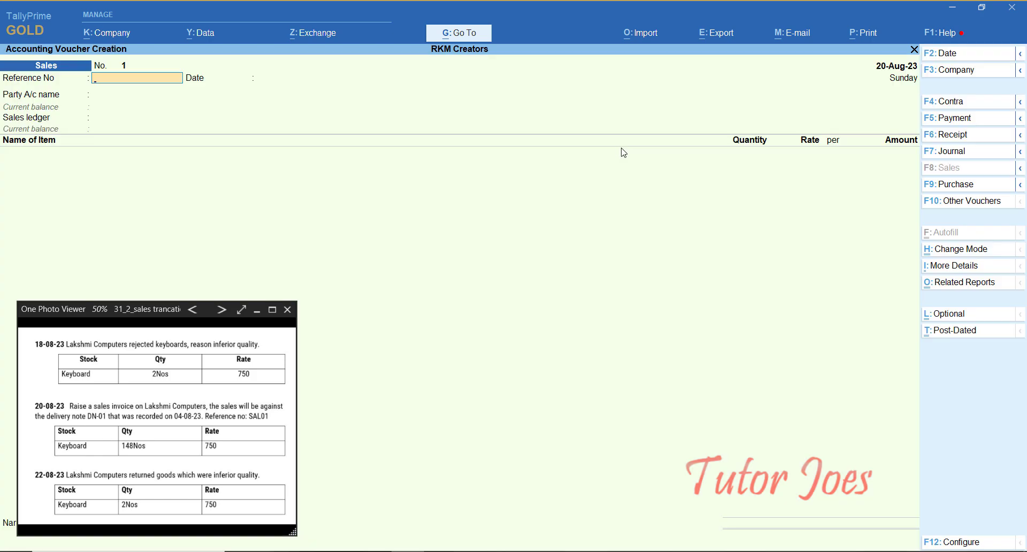
pyautogui.write('SAL01')
pyautogui.press('Return')
pyautogui.press('Return')
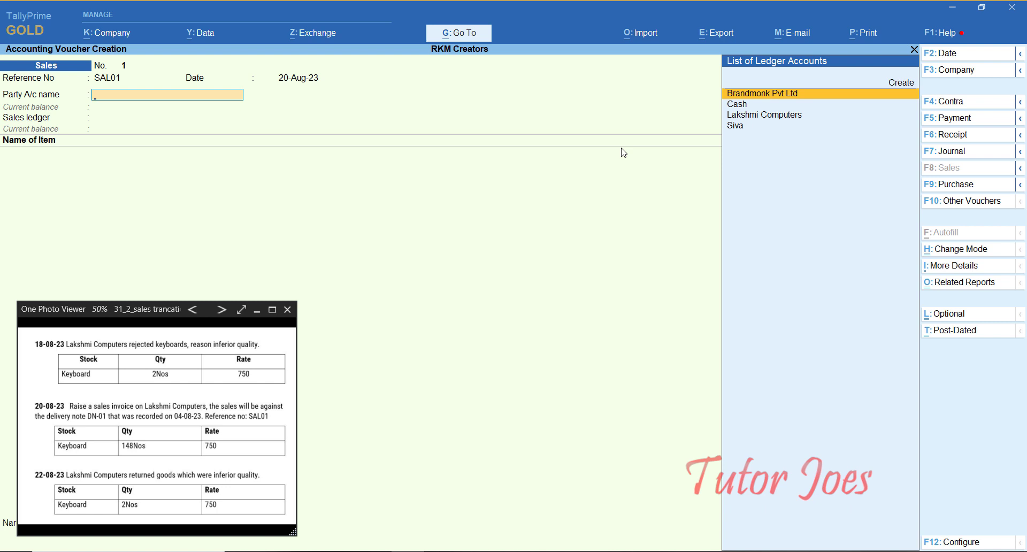
# - Choose Lakshmi Computers as the party and link delivery note DN-01 of 4-Aug-23
pyautogui.write('La')
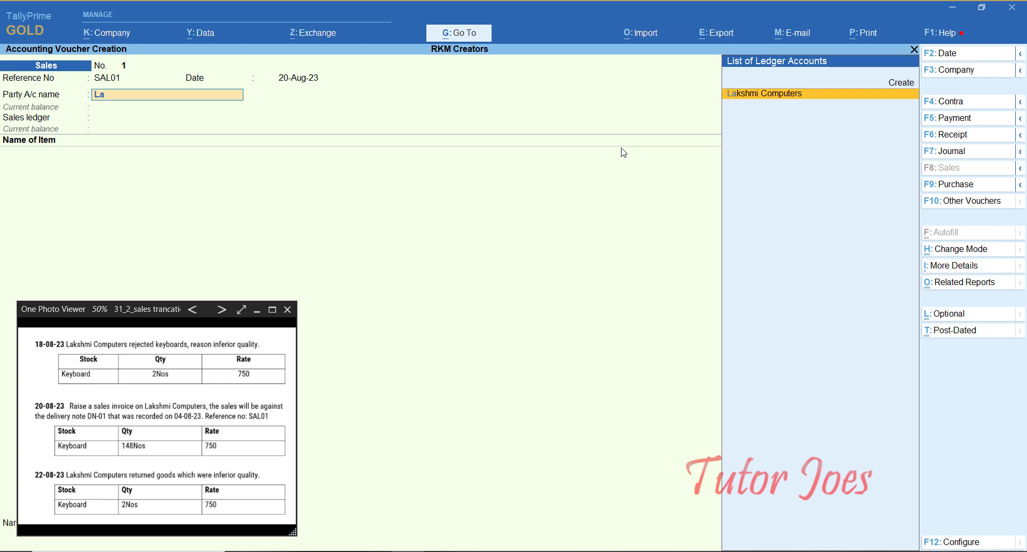
pyautogui.press('Return')
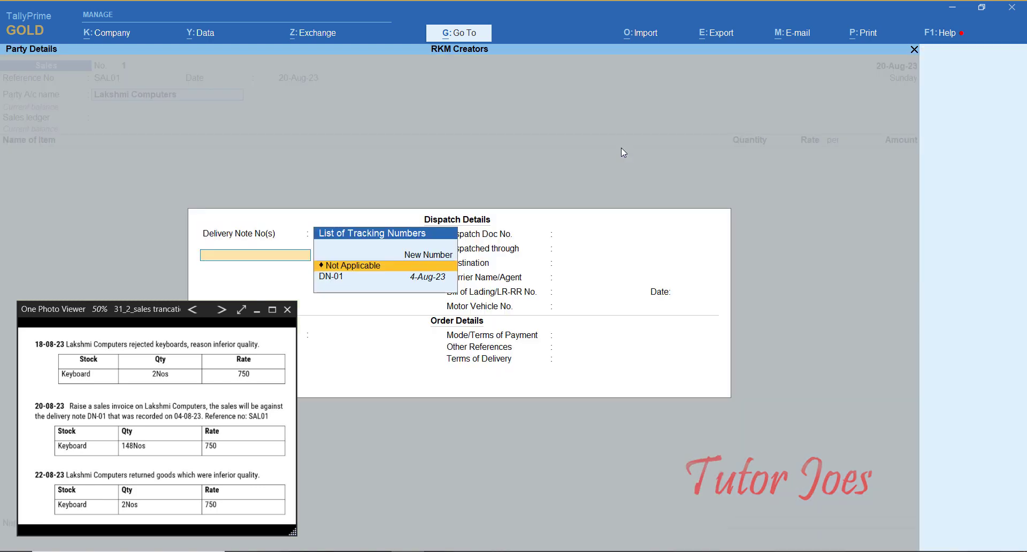
pyautogui.press('Down')
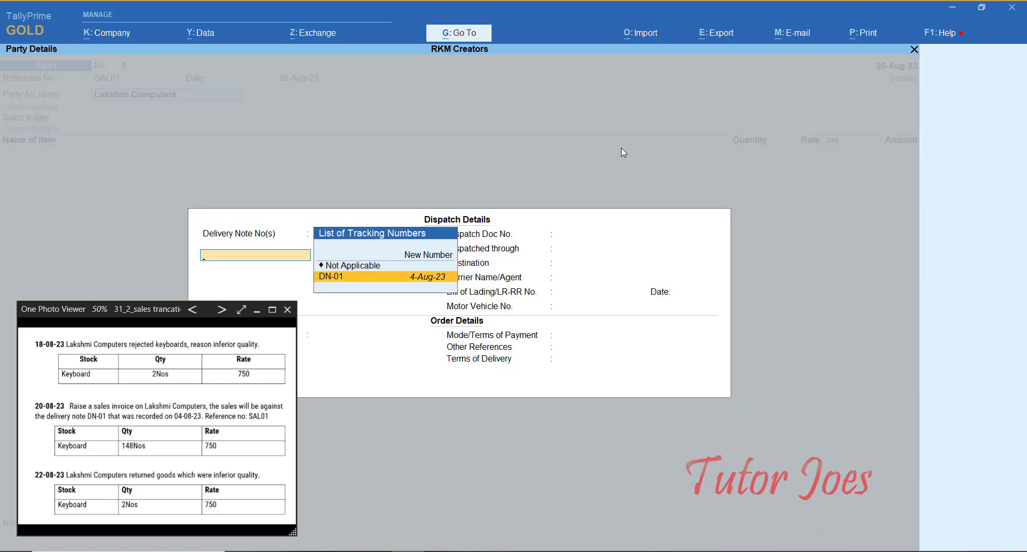
pyautogui.press('Return')
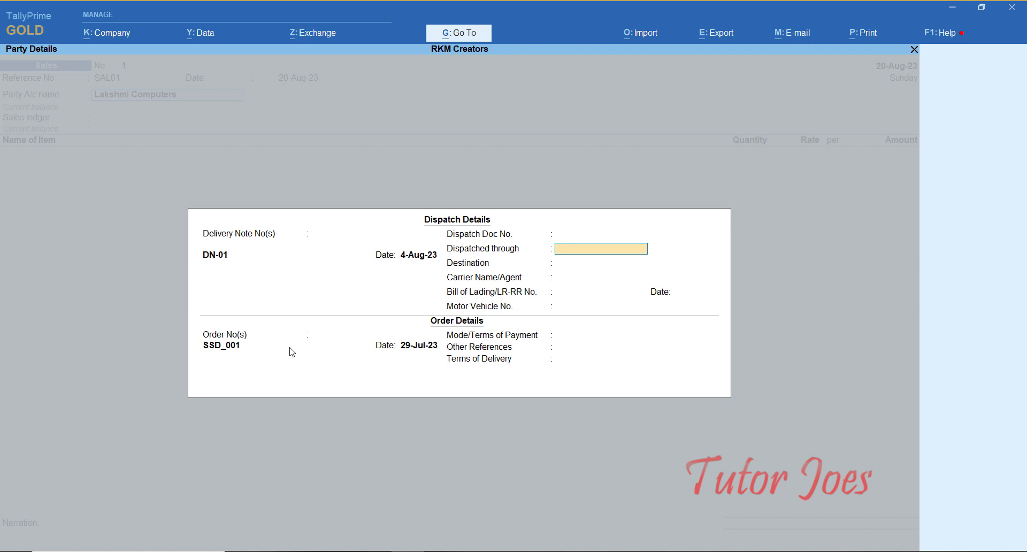
# - Leave the remaining dispatch and order details blank and accept the Lakshmi Computers party details as they are
pyautogui.press('Return')
pyautogui.press('Return')
pyautogui.press('Return')
pyautogui.press('Return')
pyautogui.press('Return')
pyautogui.press('Return')
pyautogui.press('Return')
pyautogui.press('Return')
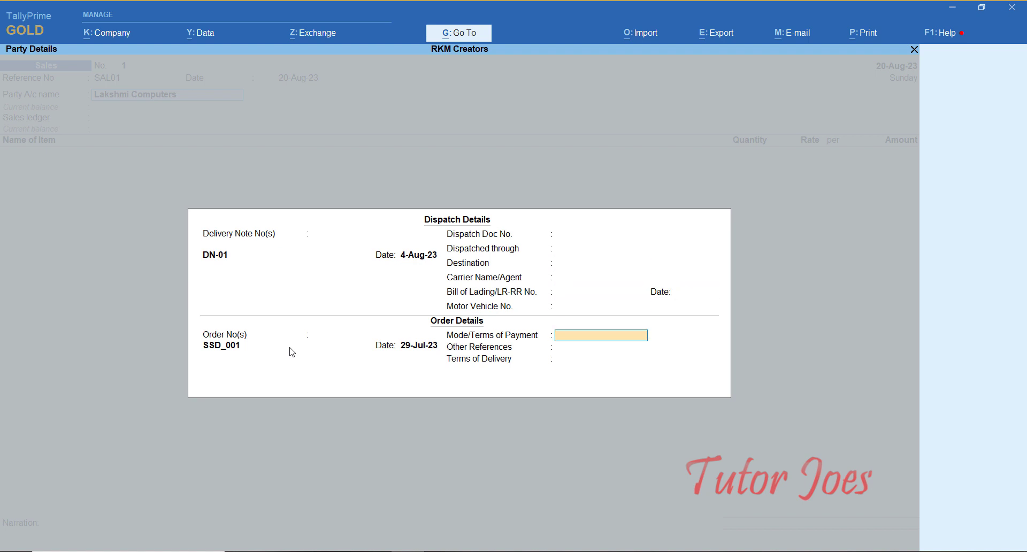
pyautogui.press('Return')
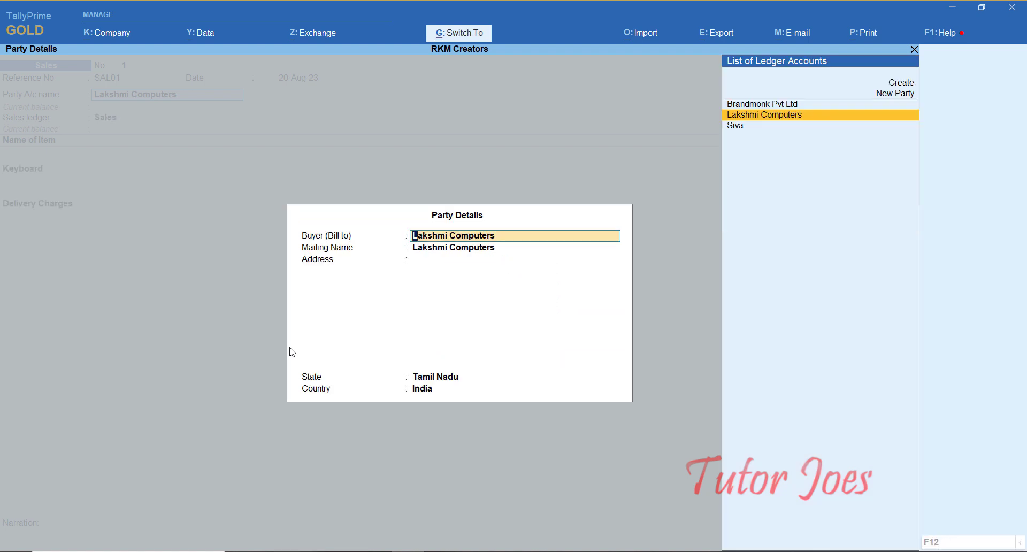
pyautogui.hotkey('ctrl', 'a')
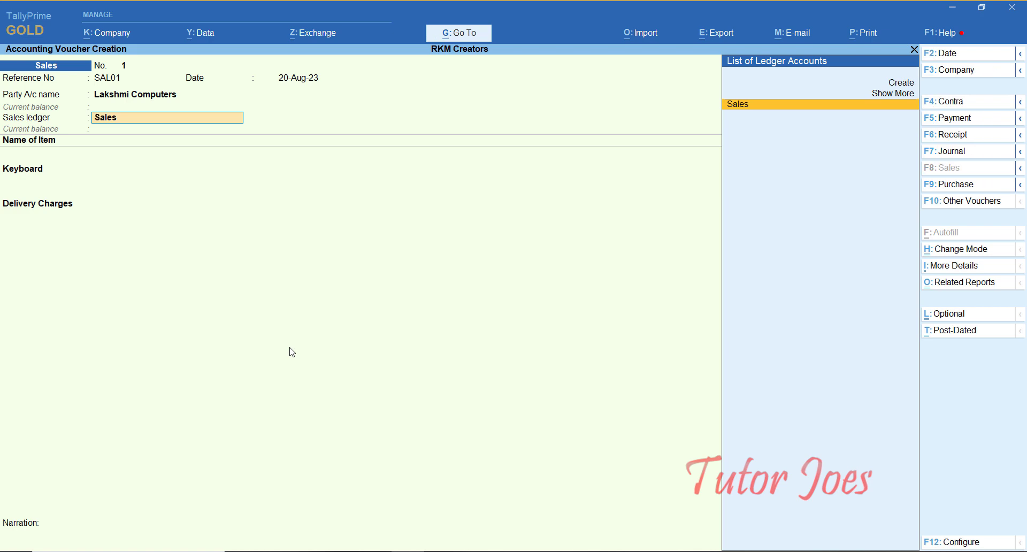
# - Use the Sales ledger and allocate 148 nos of Keyboard at 750.00 against tracking number DN-01
pyautogui.press('Return')
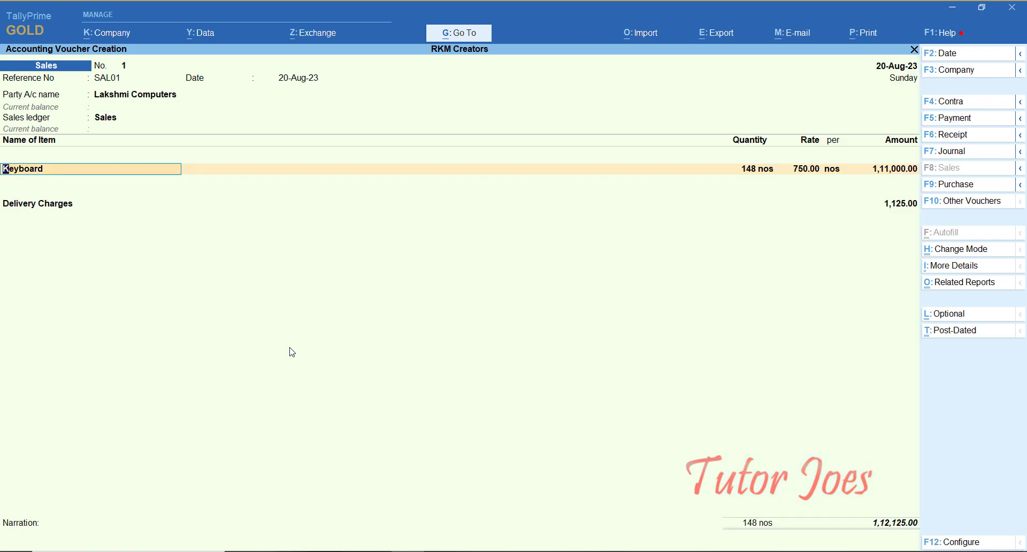
pyautogui.press('Return')
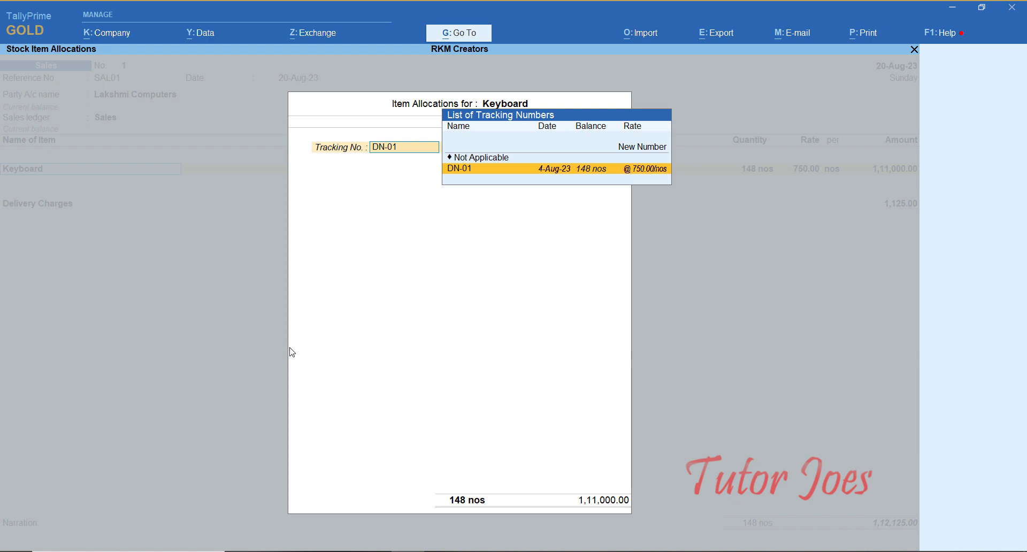
pyautogui.press('Return')
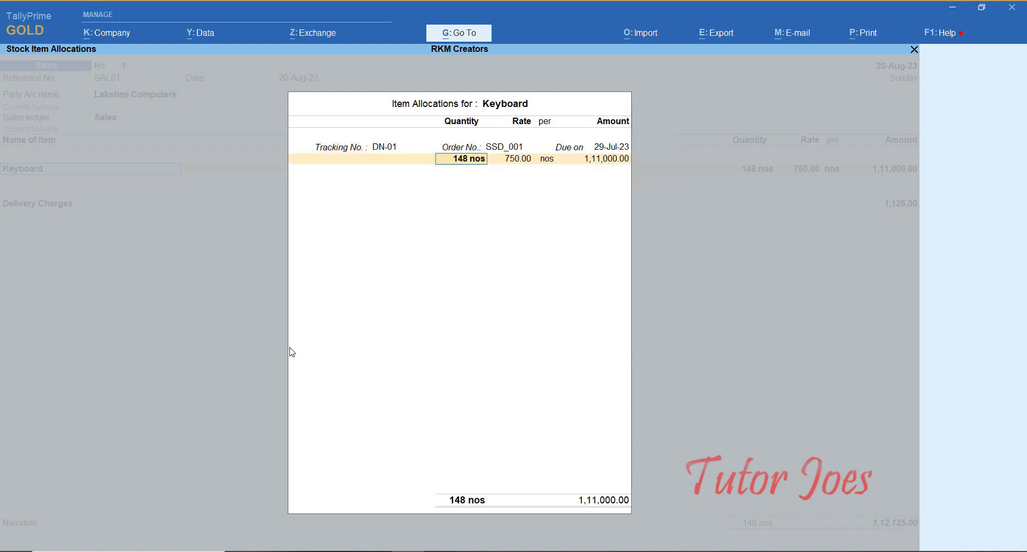
pyautogui.press('Return')
pyautogui.press('Return')
pyautogui.press('Return')
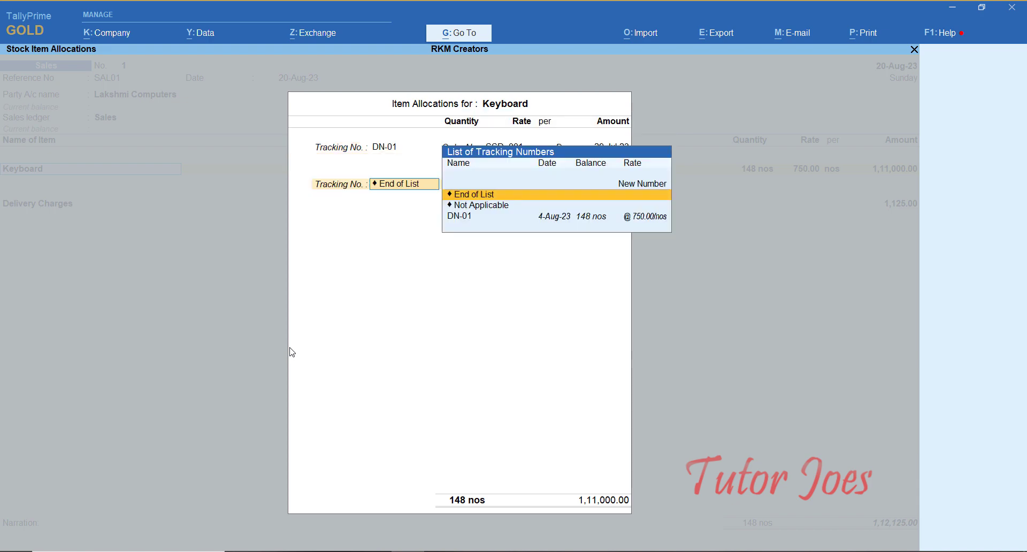
pyautogui.press('Return')
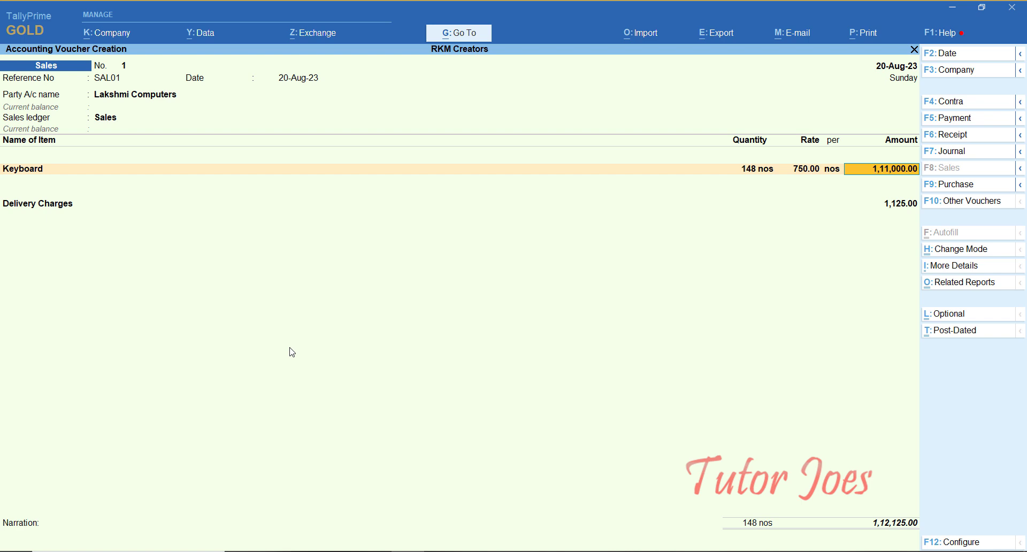
pyautogui.press('Return')
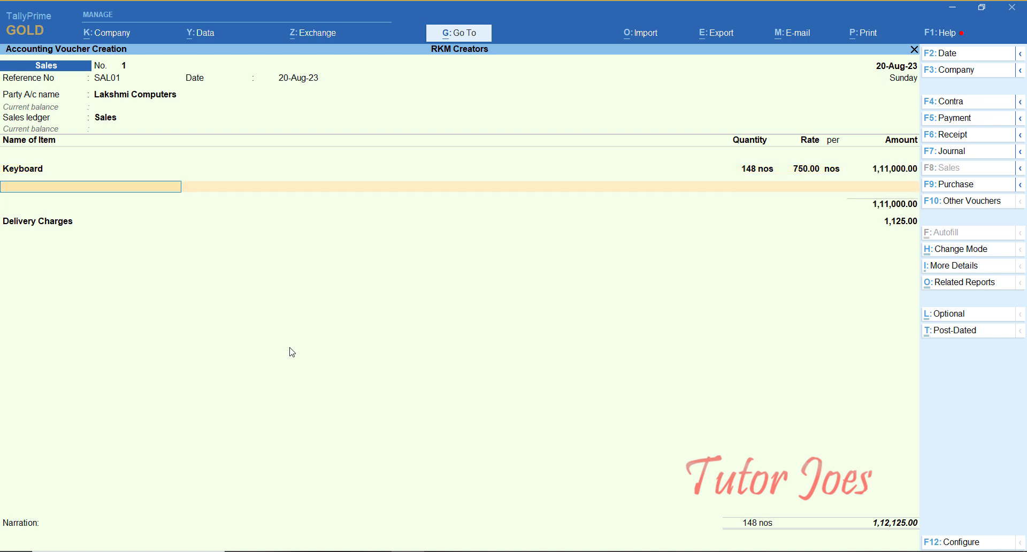
# - Keep the delivery charges, set the bill-wise details to New Ref 1, save the sales voucher and leave voucher entry
pyautogui.press('Return')
pyautogui.press('Return')
pyautogui.press('Return')
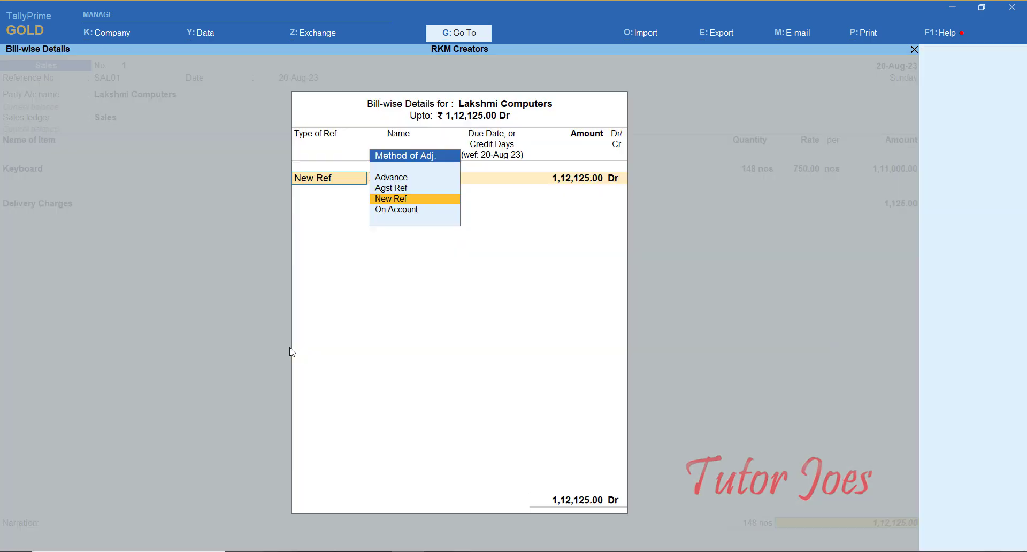
pyautogui.press('Return')
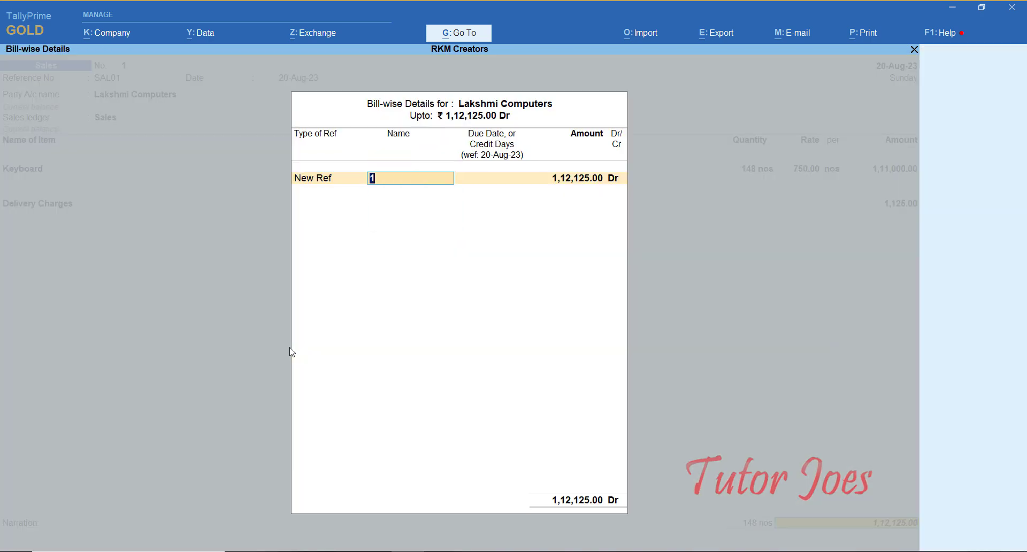
pyautogui.press('Return')
pyautogui.press('Return')
pyautogui.press('Return')
pyautogui.press('Return')
pyautogui.press('Return')
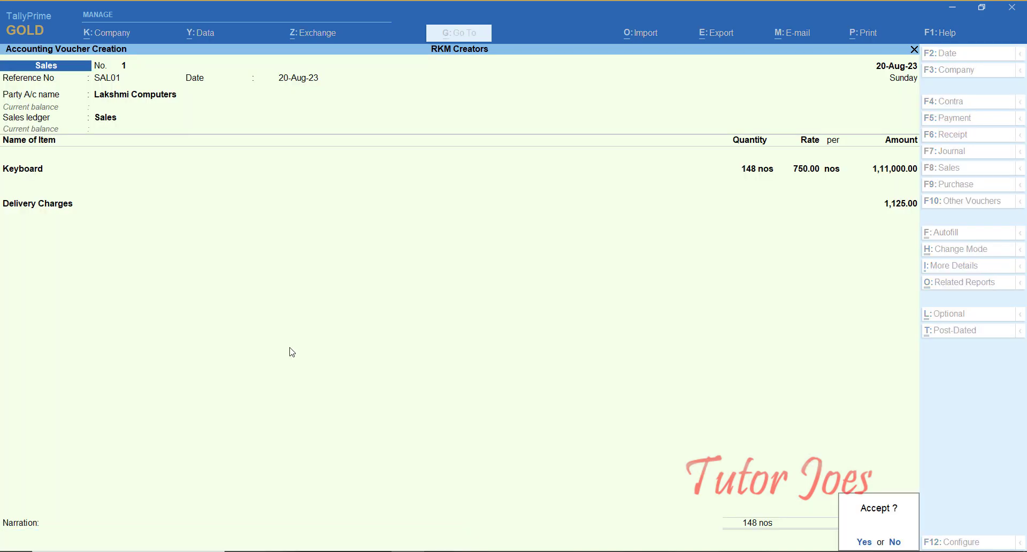
pyautogui.press('Return')
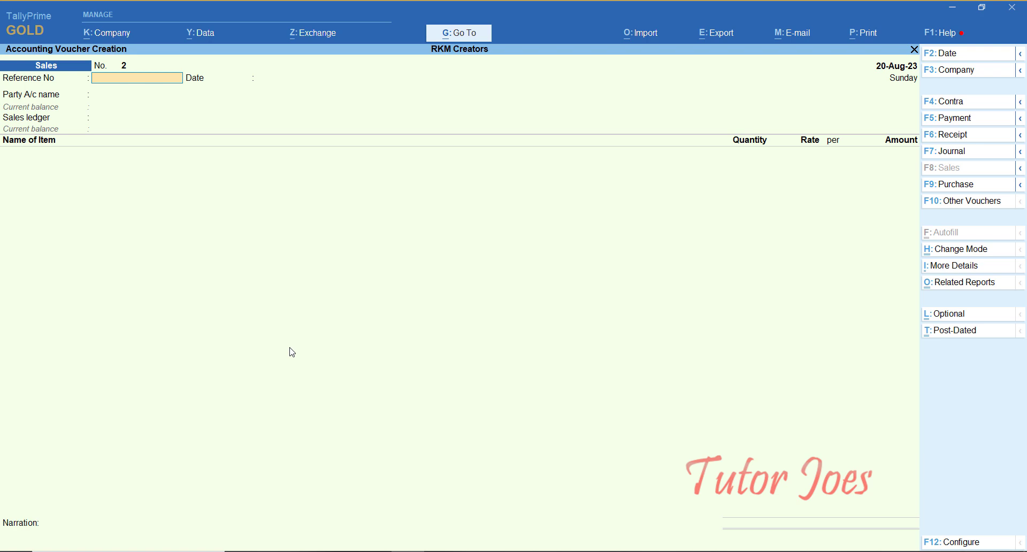
pyautogui.press('Escape')
pyautogui.press('Return')
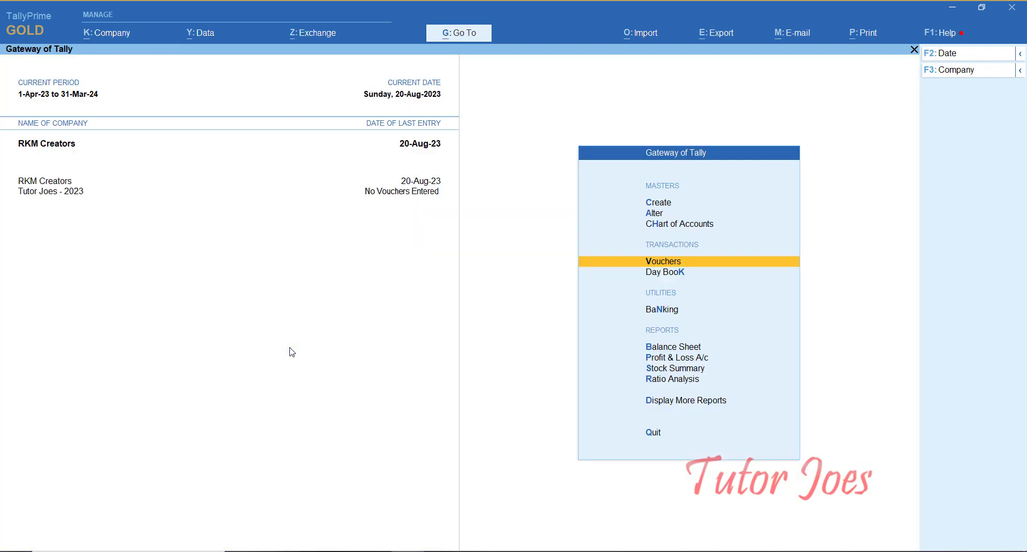
# - Examine the outstanding Bills Receivable with detailed bill entries for Lakshmi Computers, and return to the Gateway of Tally
pyautogui.press('d')
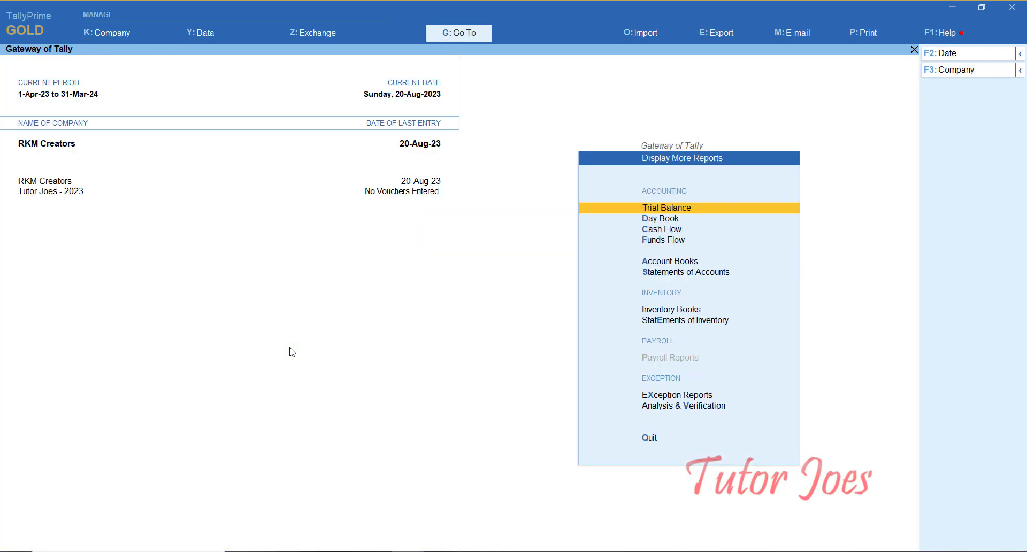
pyautogui.press('s')
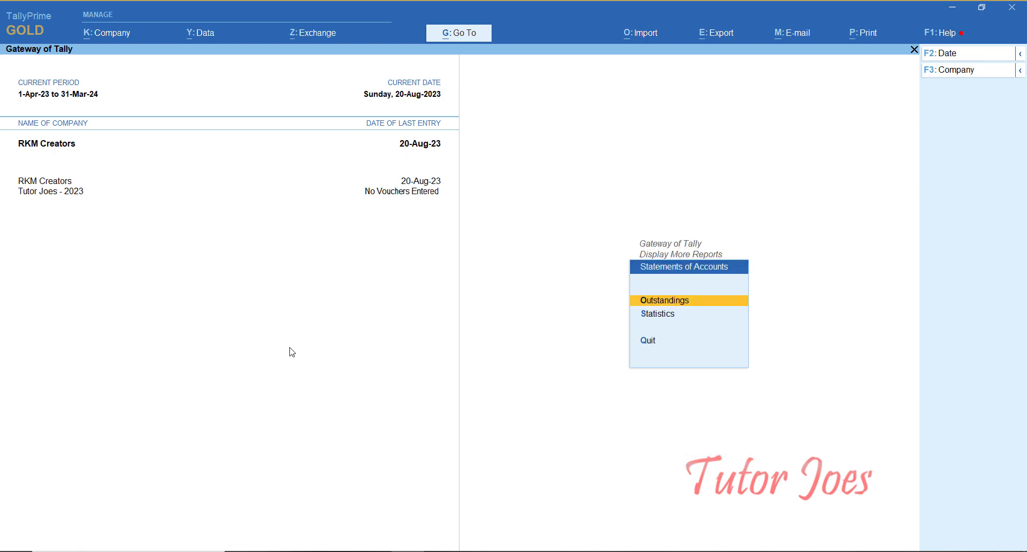
pyautogui.press('o')
pyautogui.press('r')
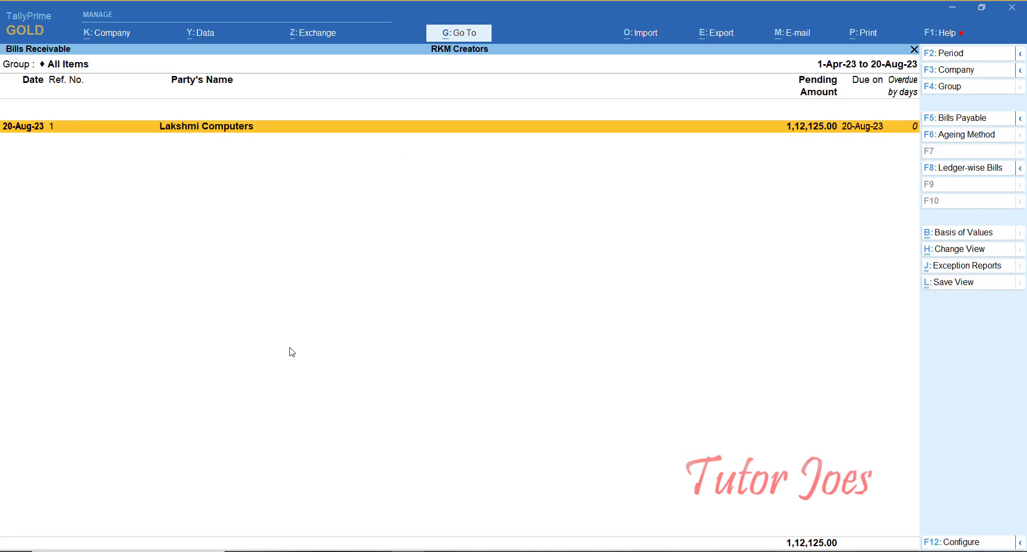
pyautogui.hotkey('alt', 'F5')
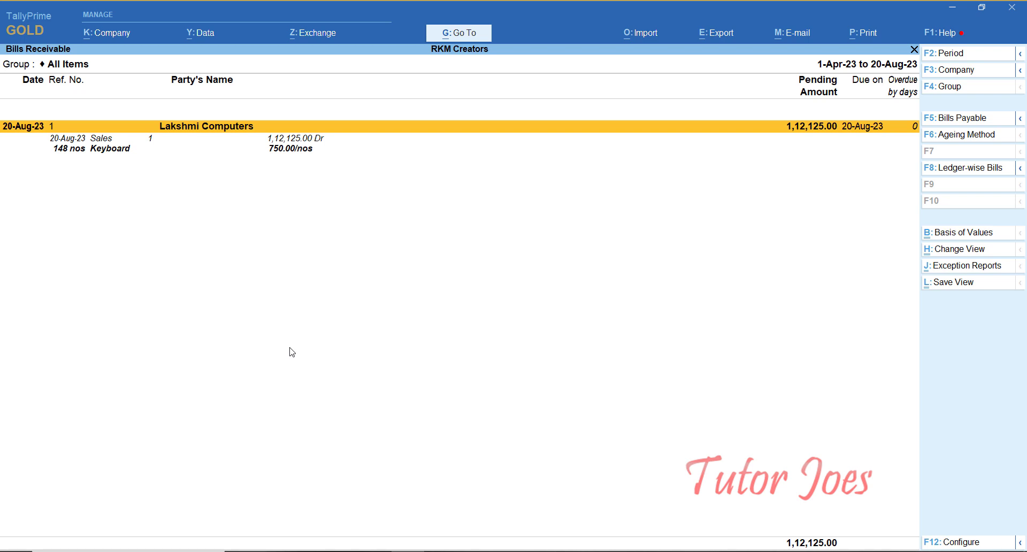
pyautogui.press('Escape')
pyautogui.press('Escape')
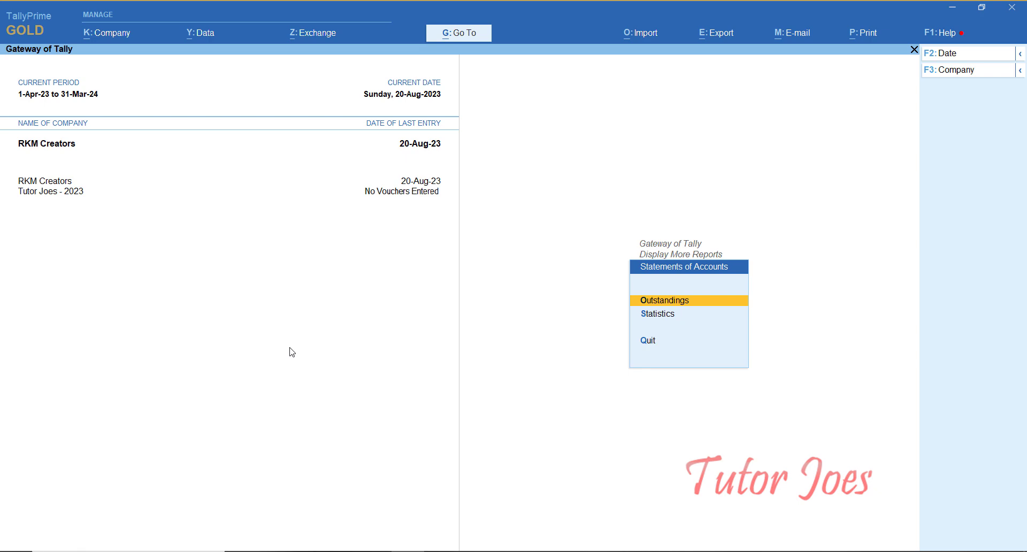
pyautogui.press('Escape')
pyautogui.press('Escape')
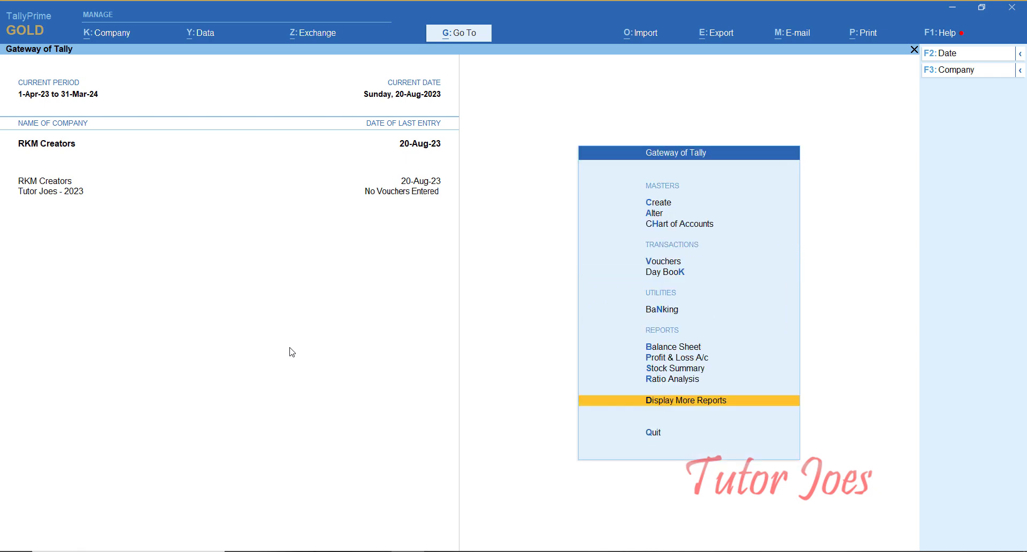
# - Start a Sales Order voucher and set its date to 1-Sep-23
pyautogui.press('Up')
pyautogui.press('Up')
pyautogui.press('Up')
pyautogui.press('Up')
pyautogui.press('Up')
pyautogui.press('Up')
pyautogui.press('Up')
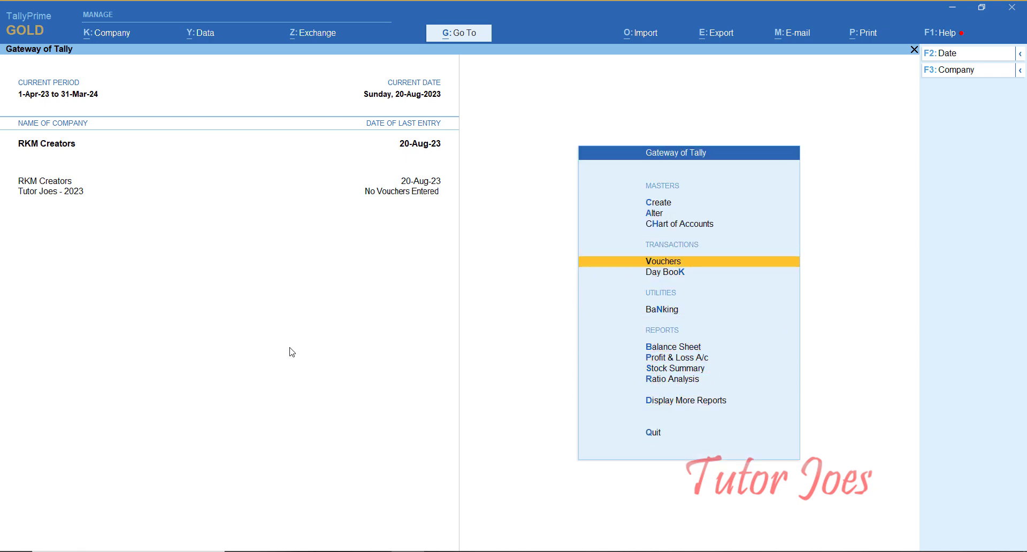
pyautogui.press('Return')
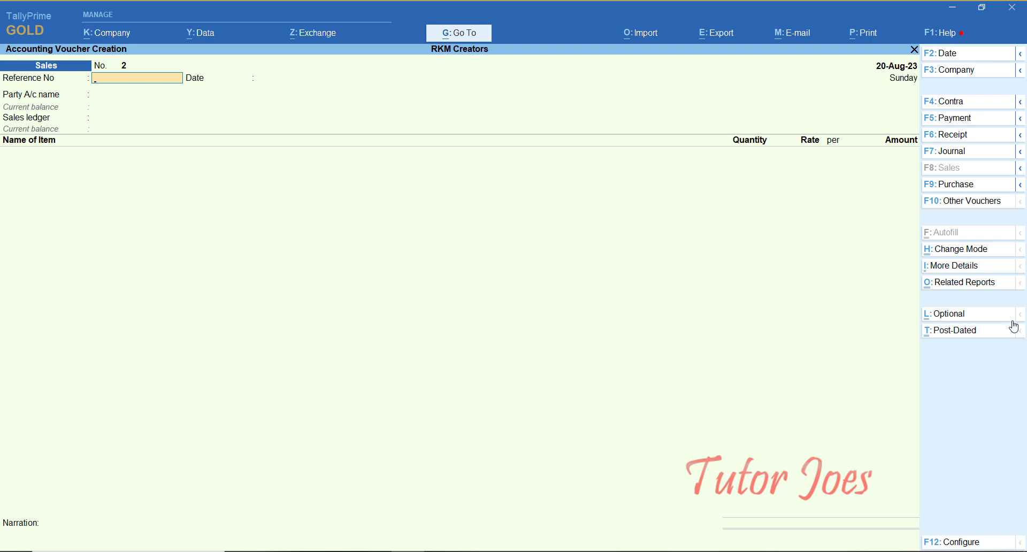
pyautogui.click(988, 202)
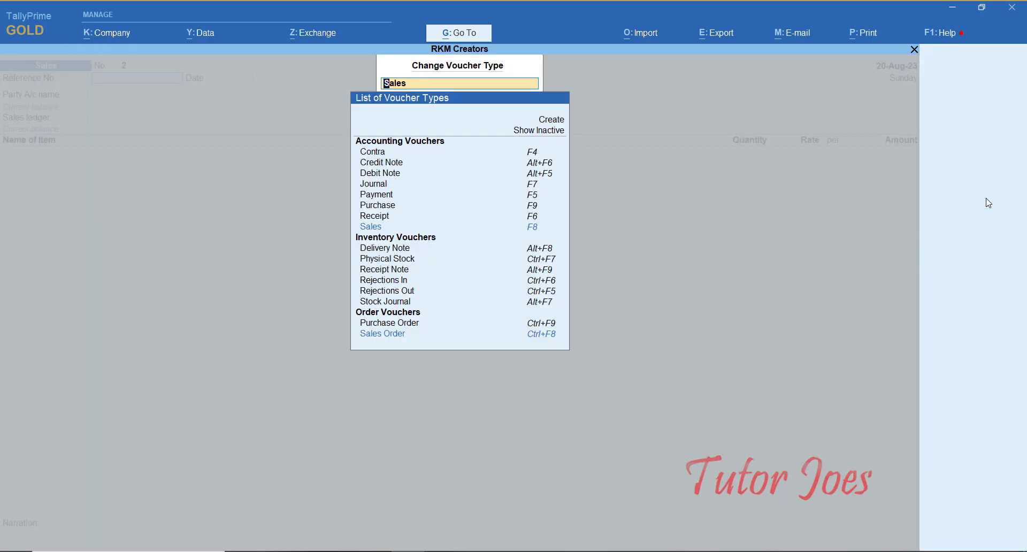
pyautogui.press('Down')
pyautogui.press('Down')
pyautogui.press('Down')
pyautogui.press('Down')
pyautogui.press('Down')
pyautogui.press('Down')
pyautogui.press('Down')
pyautogui.press('Down')
pyautogui.press('Down')
pyautogui.press('Down')
pyautogui.press('Down')
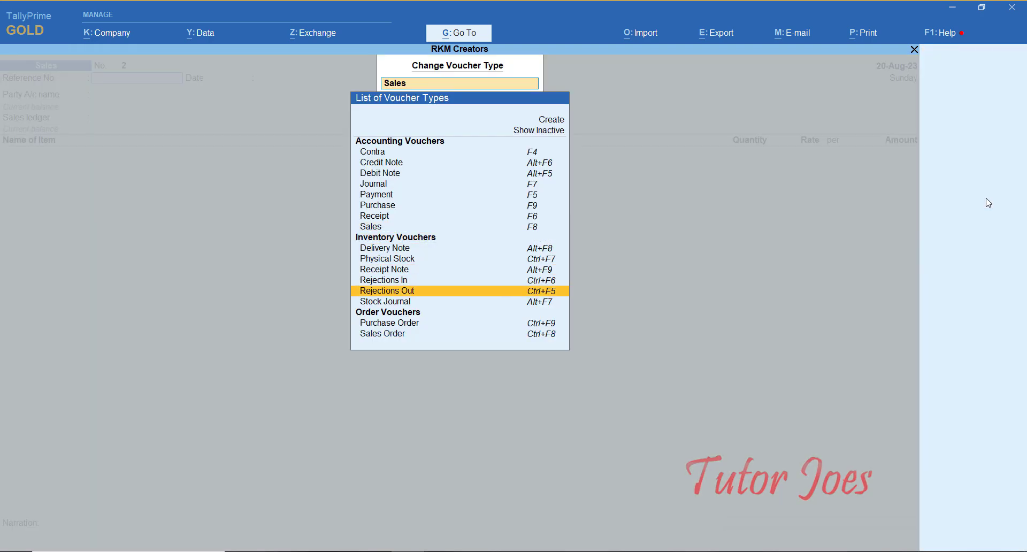
pyautogui.press('Return')
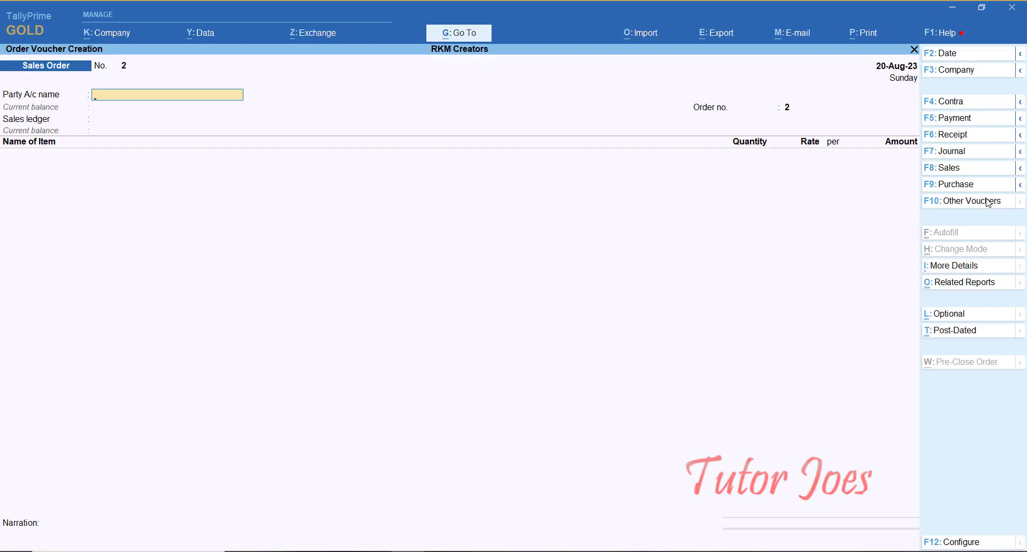
pyautogui.press('F2')
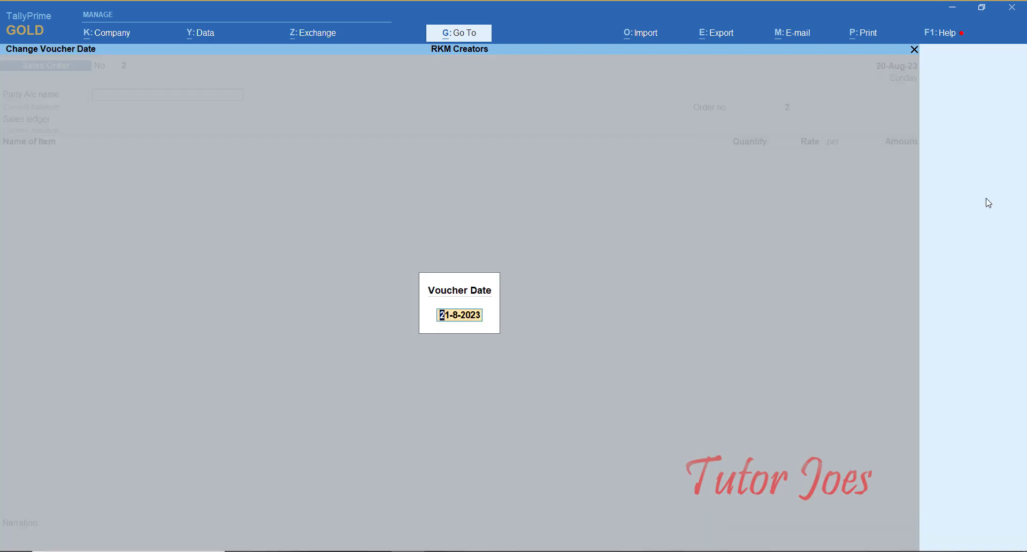
pyautogui.write('1-9')
pyautogui.press('Return')
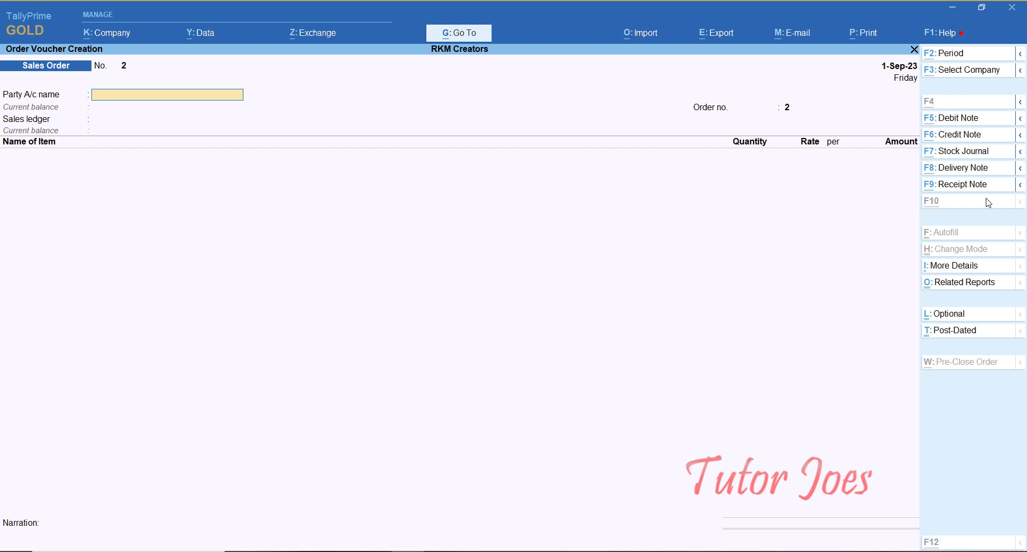
# - Create a party ledger with the new customer's name, without an alias, under Sundry Debtors
pyautogui.hotkey('alt', 'c')
pyautogui.write('Mithran')
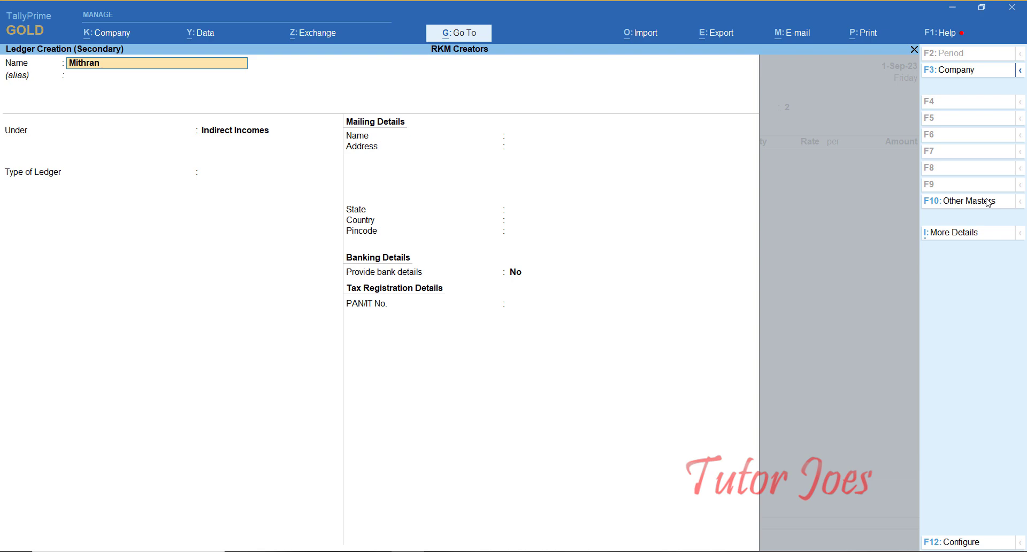
pyautogui.press('Return')
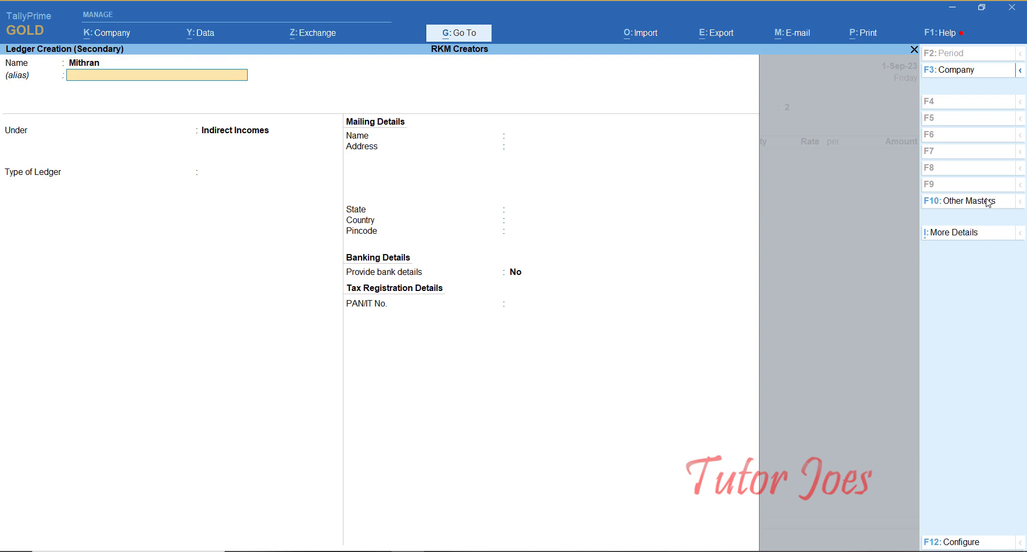
pyautogui.press('Return')
pyautogui.write('Su')
pyautogui.press('Down')
pyautogui.press('Down')
pyautogui.press('Down')
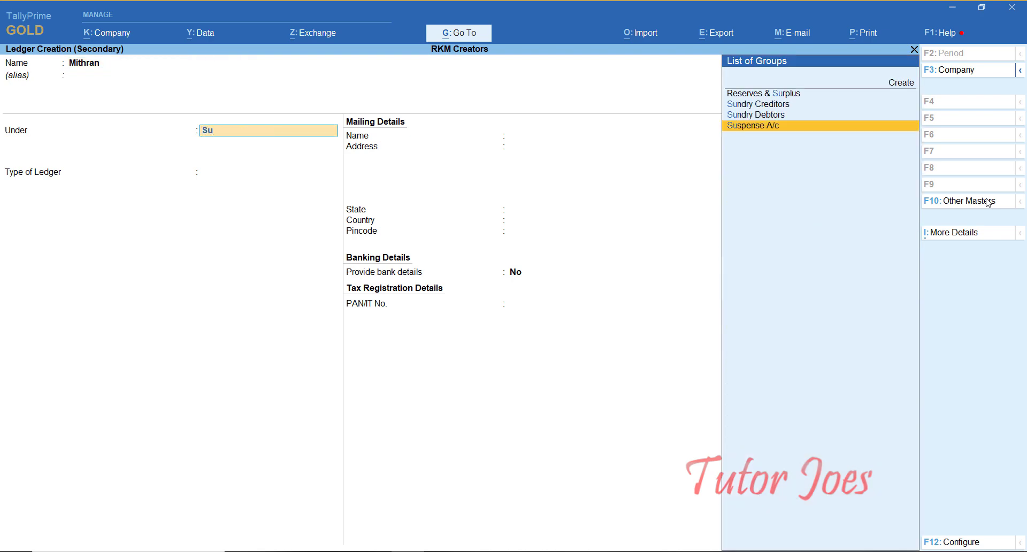
pyautogui.press('Up')
pyautogui.press('Return')
# - Keep the ledger's default balance, mailing and tax settings, save it, and accept the order's dispatch and party details
pyautogui.press('Return')
pyautogui.press('Return')
pyautogui.press('Return')
pyautogui.press('Return')
pyautogui.press('Return')
pyautogui.press('Return')
pyautogui.press('Return')
pyautogui.press('Return')
pyautogui.press('Return')
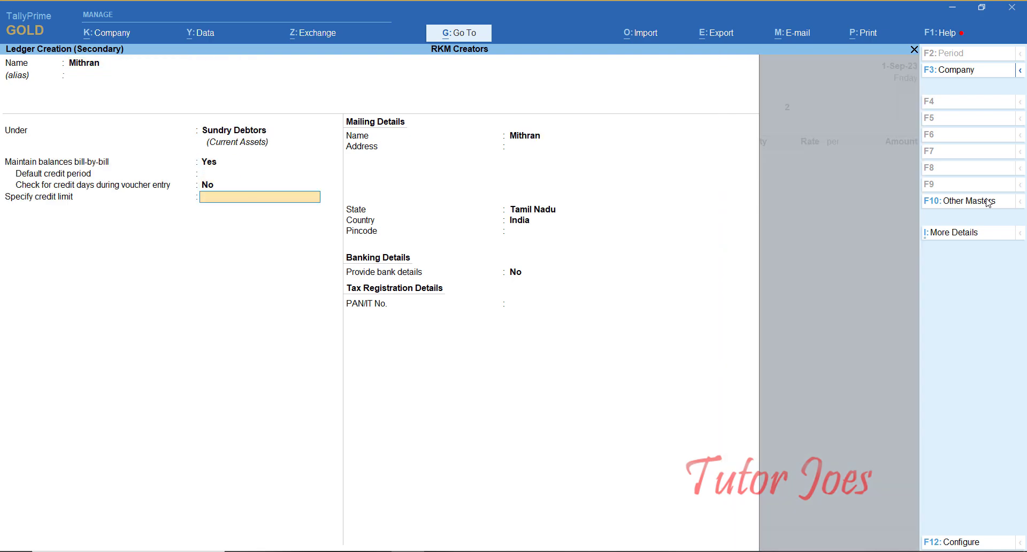
pyautogui.press('Return')
pyautogui.press('Return')
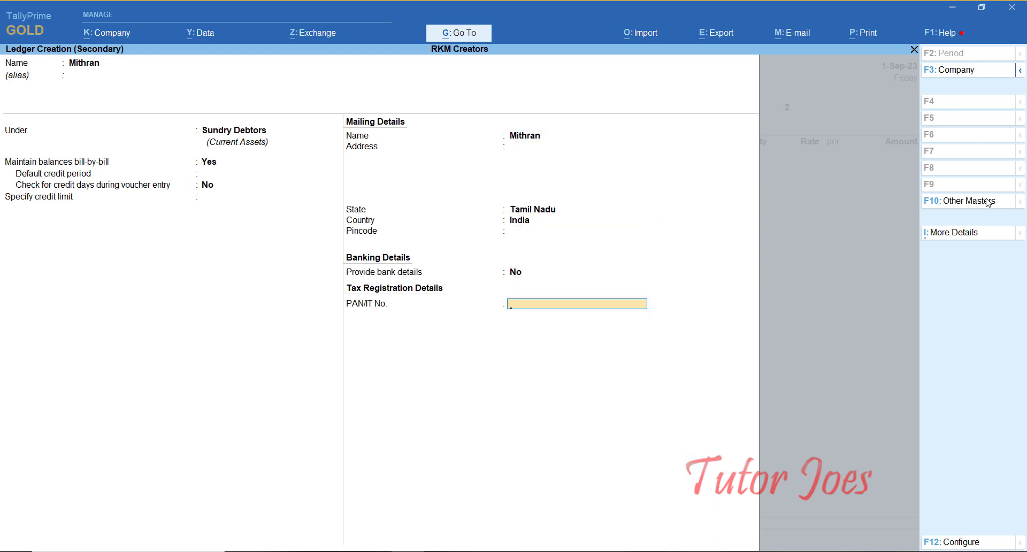
pyautogui.press('Return')
pyautogui.press('Return')
pyautogui.press('Return')
pyautogui.press('Return')
pyautogui.press('Return')
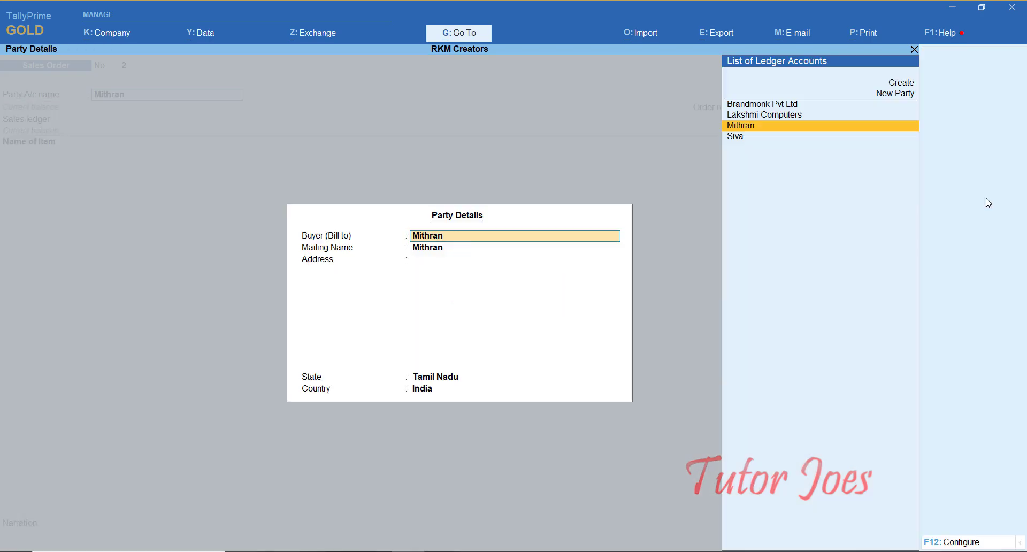
pyautogui.hotkey('ctrl', 'a')
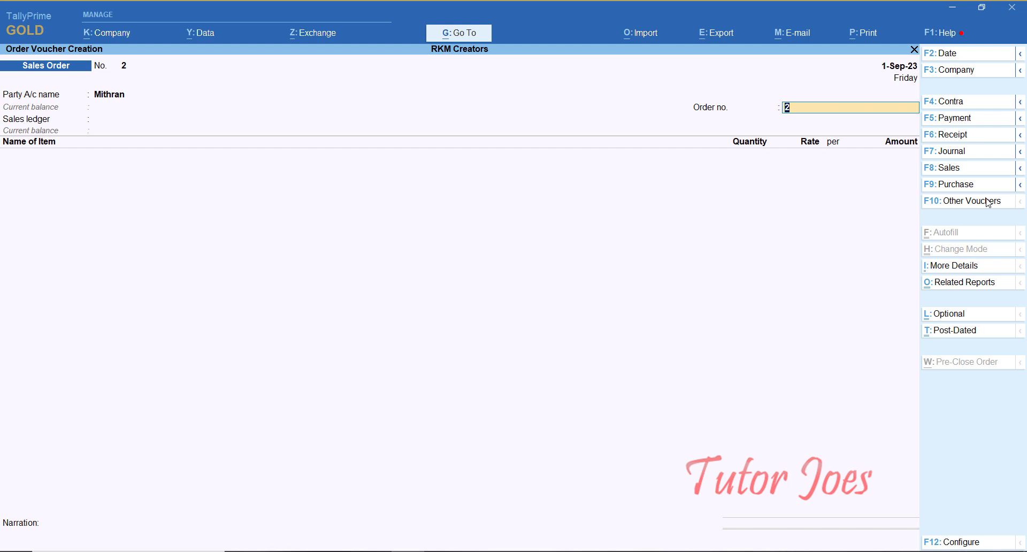
# - Enter the order number and choose Sales as the sales ledger
pyautogui.write('SSD_002')
pyautogui.press('Return')
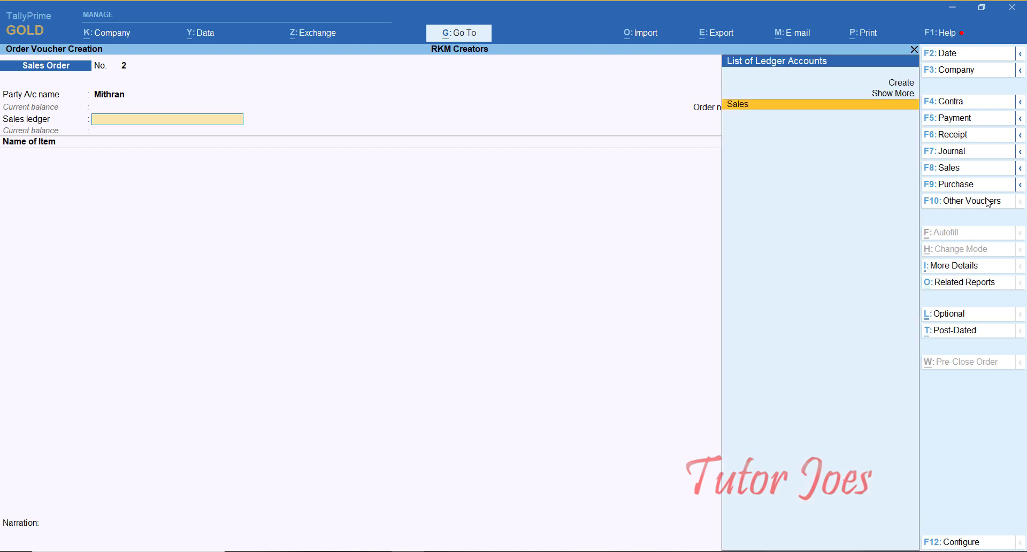
pyautogui.press('Return')
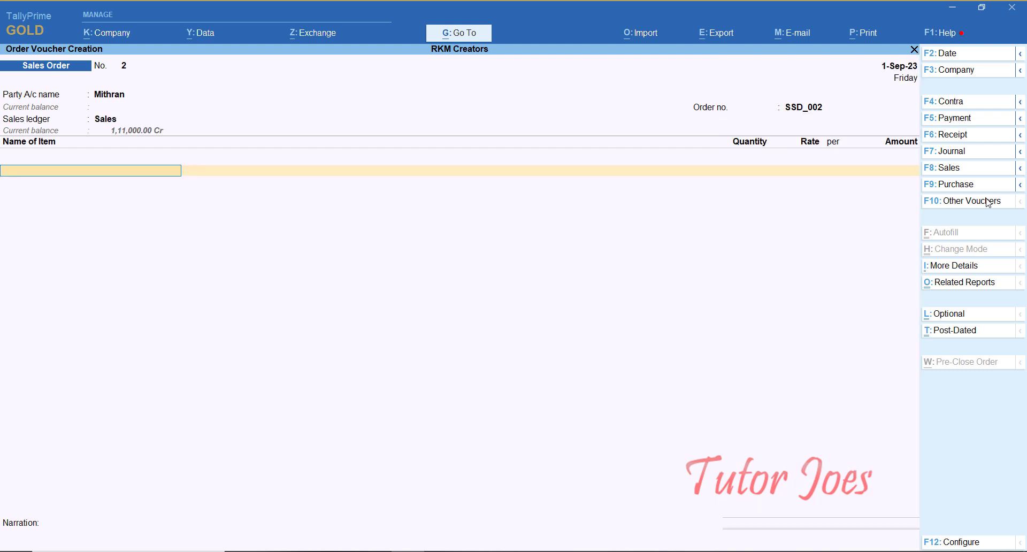
# - Add Keyboard to the sales order, due on 1-Sep-23, with quantity 65 nos at the default rate of 750.00
pyautogui.write('Key')
pyautogui.press('Return')
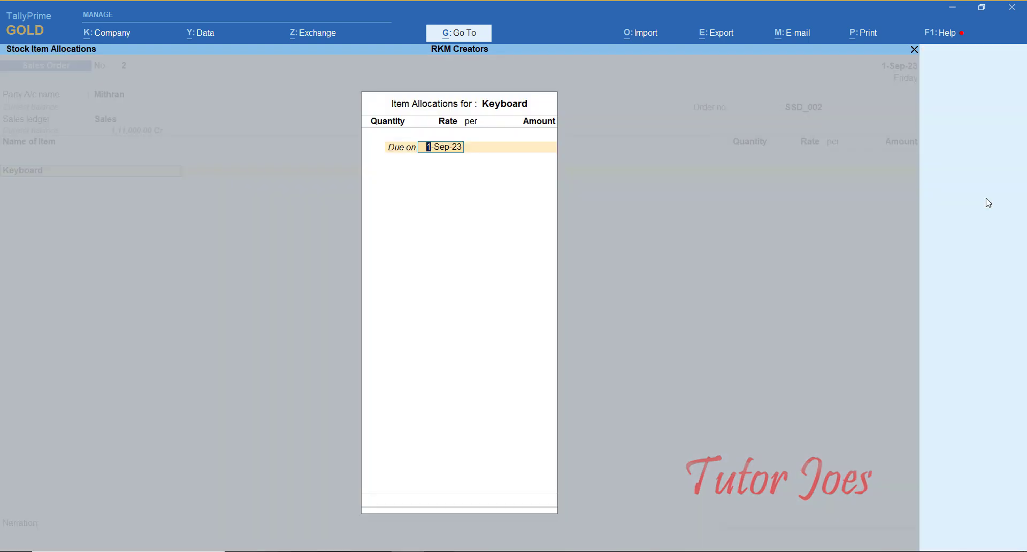
pyautogui.press('Return')
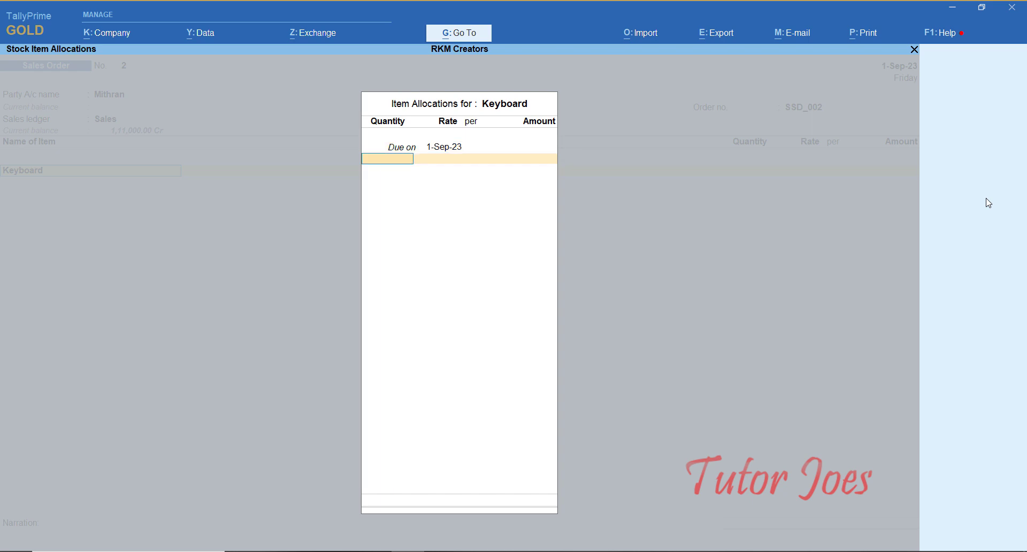
pyautogui.write('65')
pyautogui.press('Return')
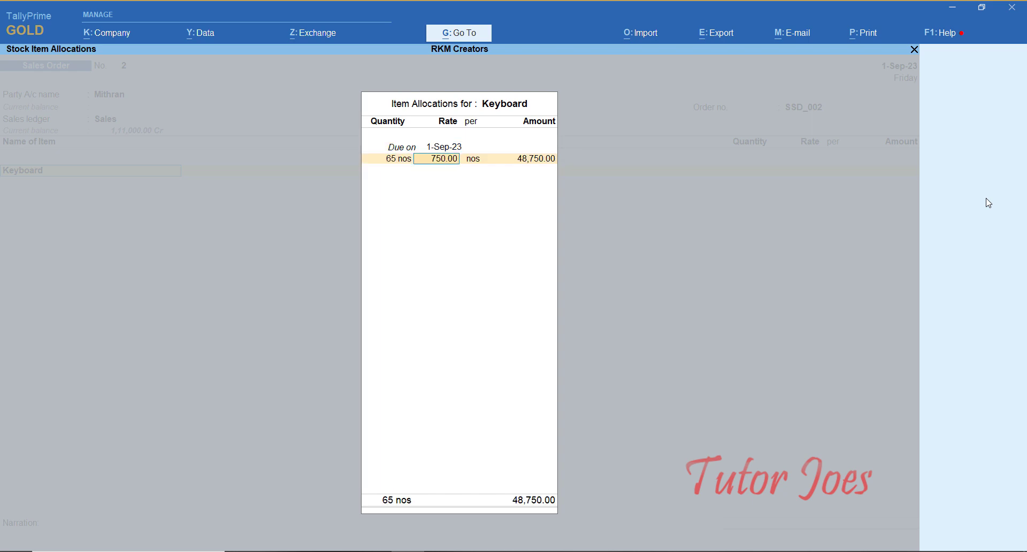
pyautogui.press('Return')
pyautogui.press('Return')
pyautogui.press('Return')
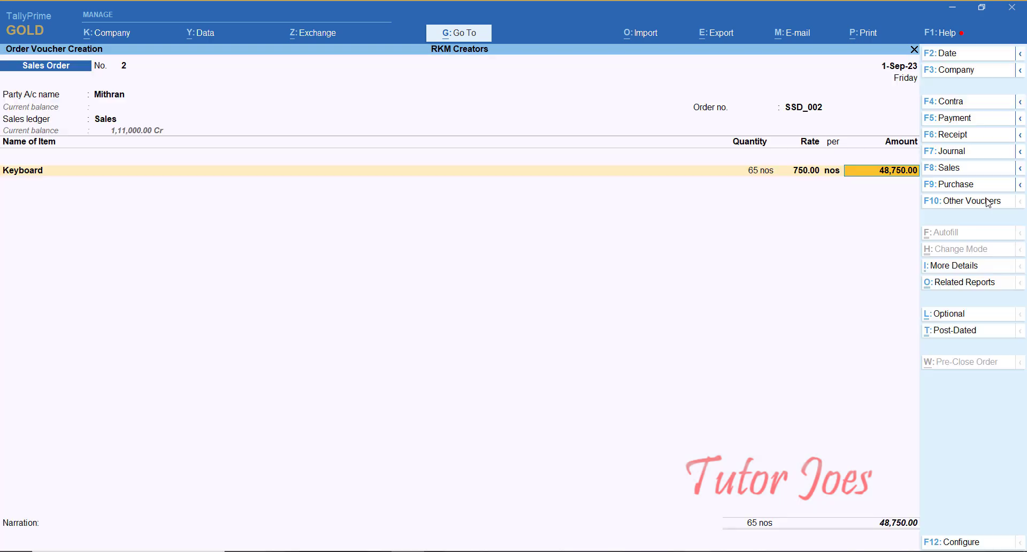
pyautogui.press('Return')
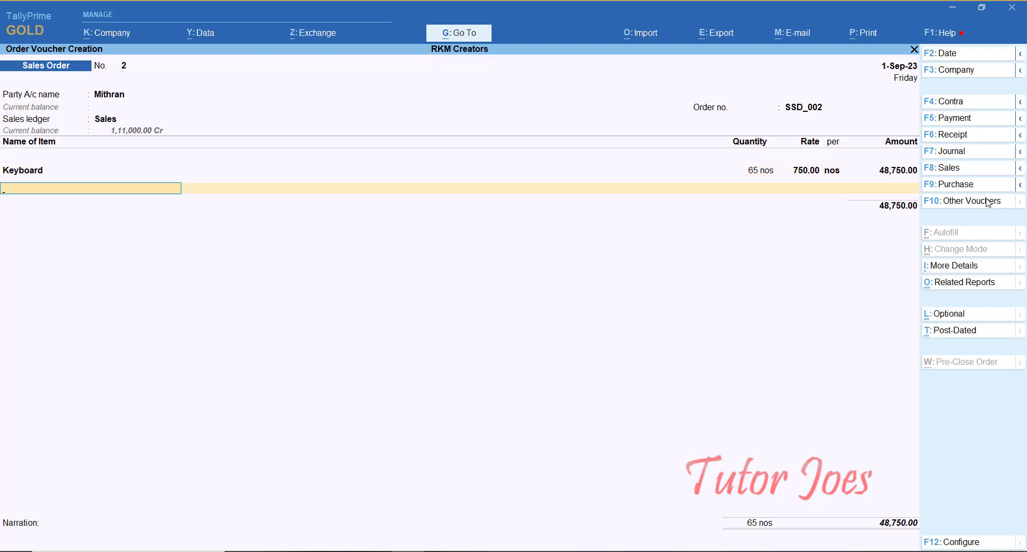
# - End the order's item list, leave the narration blank, and save the sales order
pyautogui.press('Return')
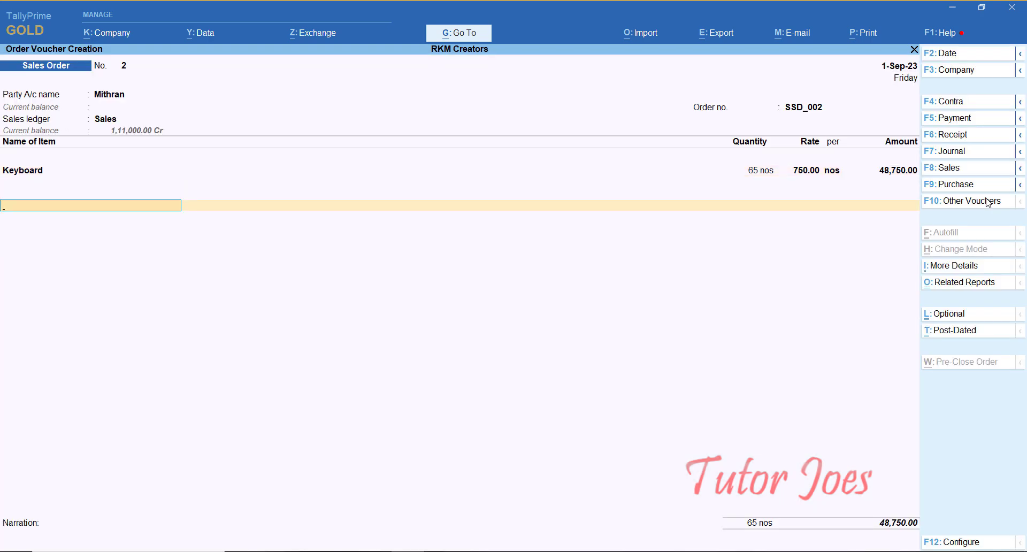
pyautogui.press('Return')
pyautogui.press('Return')
pyautogui.press('Return')
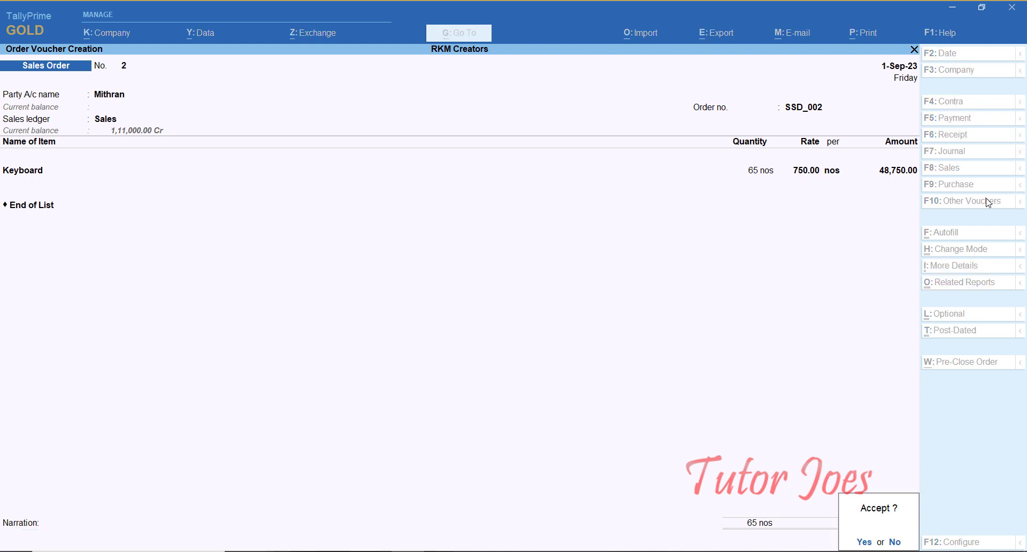
pyautogui.press('Return')
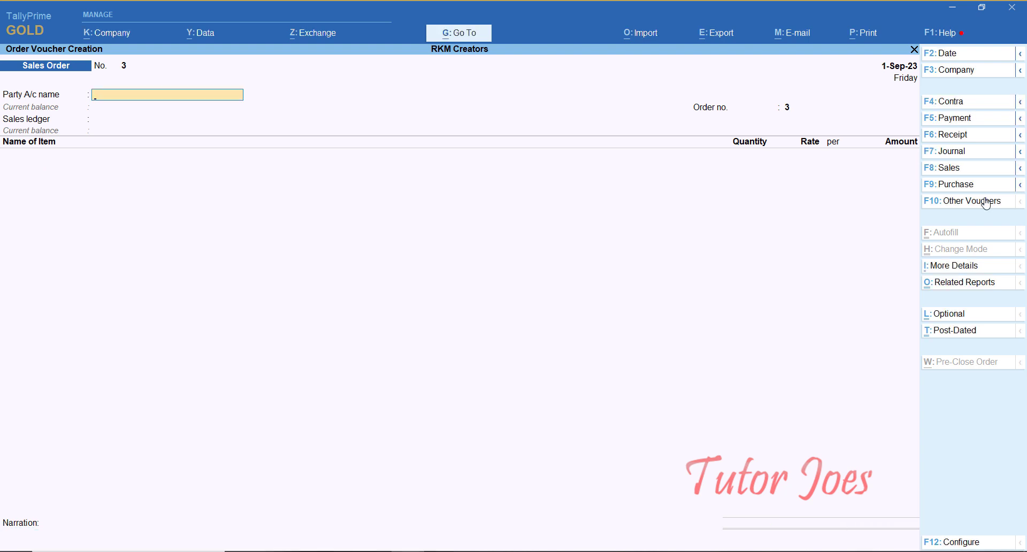
# - Start a Delivery Note voucher dated 2-Sep-23 with reference number DN-02, keeping the same reference date
pyautogui.click(989, 202)
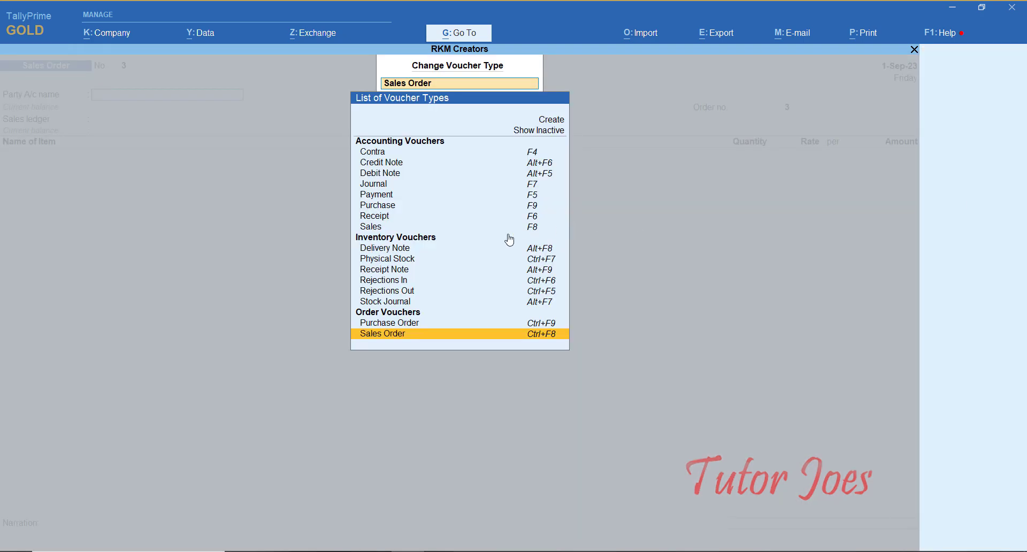
pyautogui.click(436, 254)
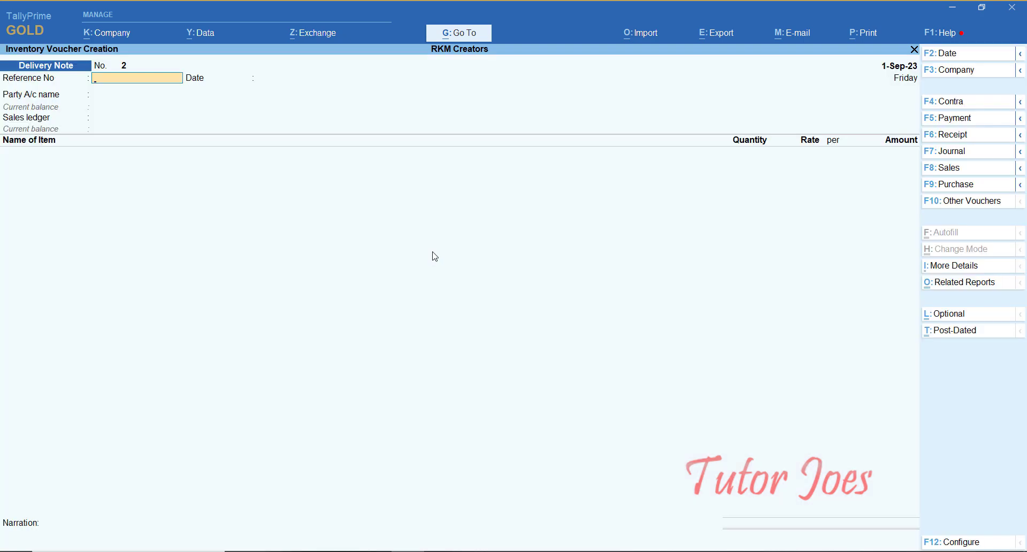
pyautogui.press('F2')
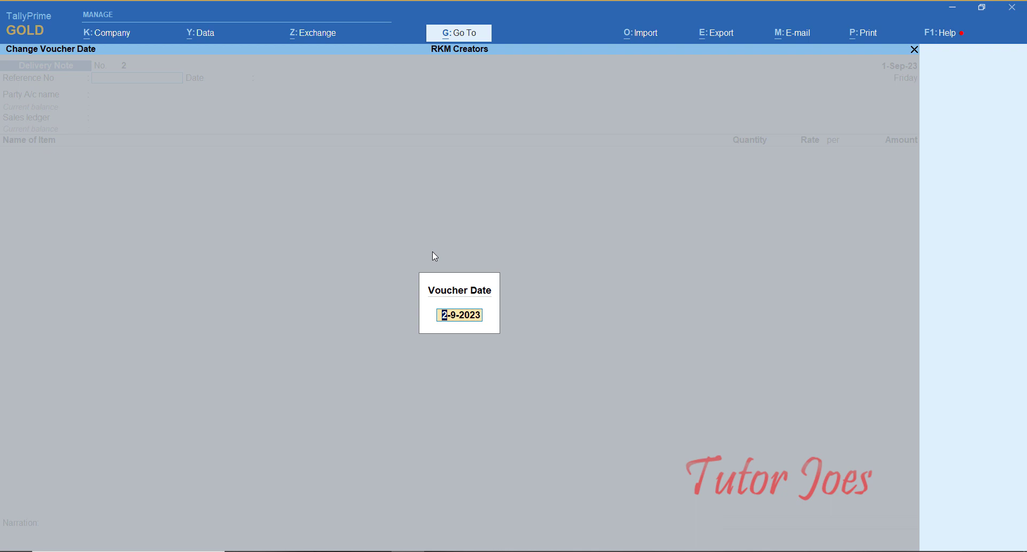
pyautogui.press('Return')
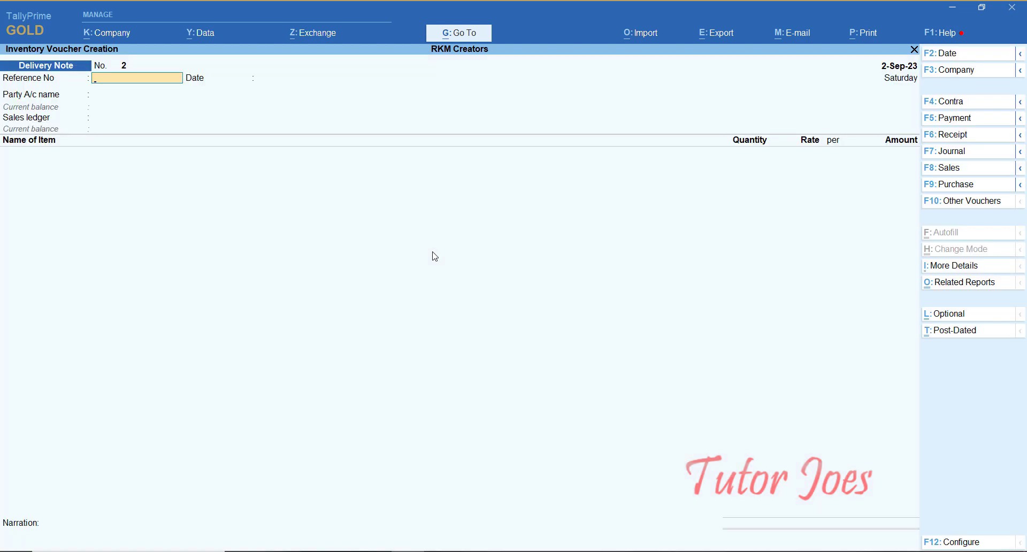
pyautogui.write('DN')
pyautogui.press('Return')
pyautogui.press('Return')
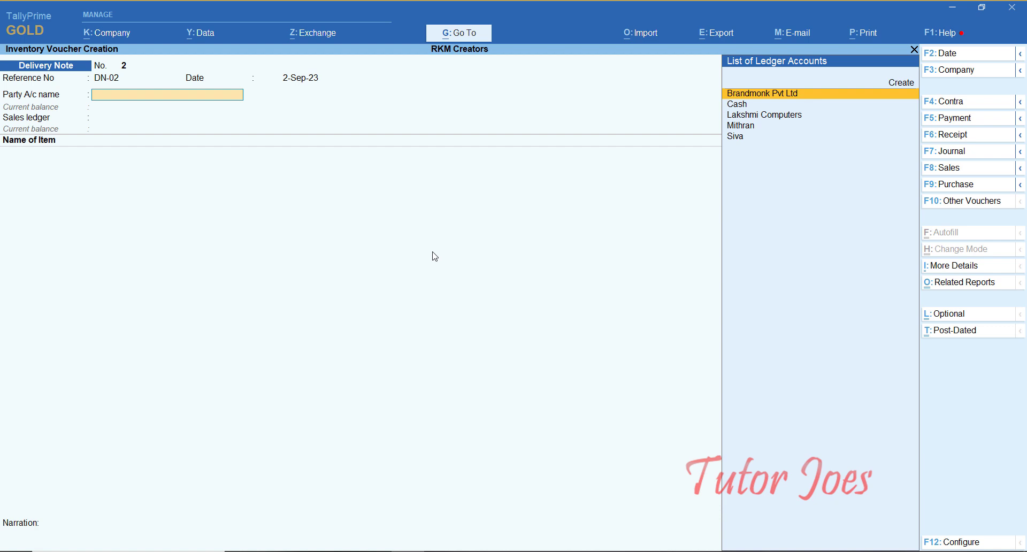
# - Select the new customer as the delivery note's party, link the 1-Sep-23 sales order, and accept the remaining details blank
pyautogui.press('Down')
pyautogui.press('Down')
pyautogui.press('Down')
pyautogui.press('Return')
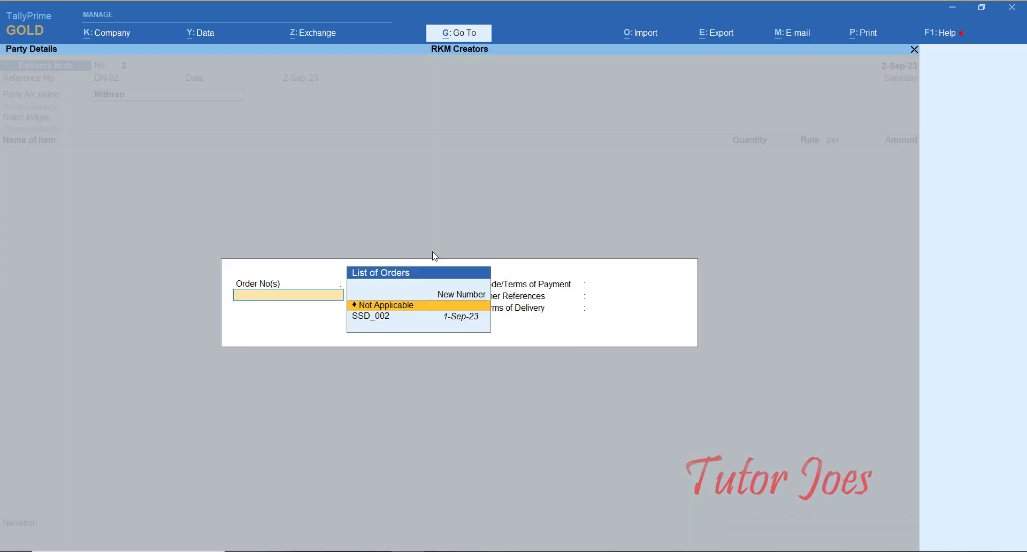
pyautogui.press('Down')
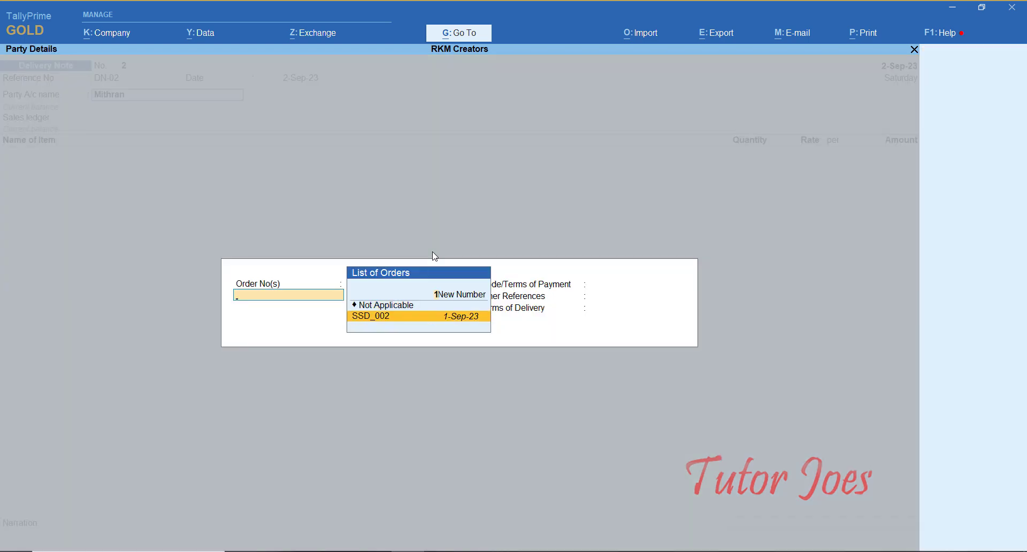
pyautogui.press('Return')
pyautogui.press('Return')
pyautogui.press('Return')
pyautogui.press('Return')
pyautogui.press('Return')
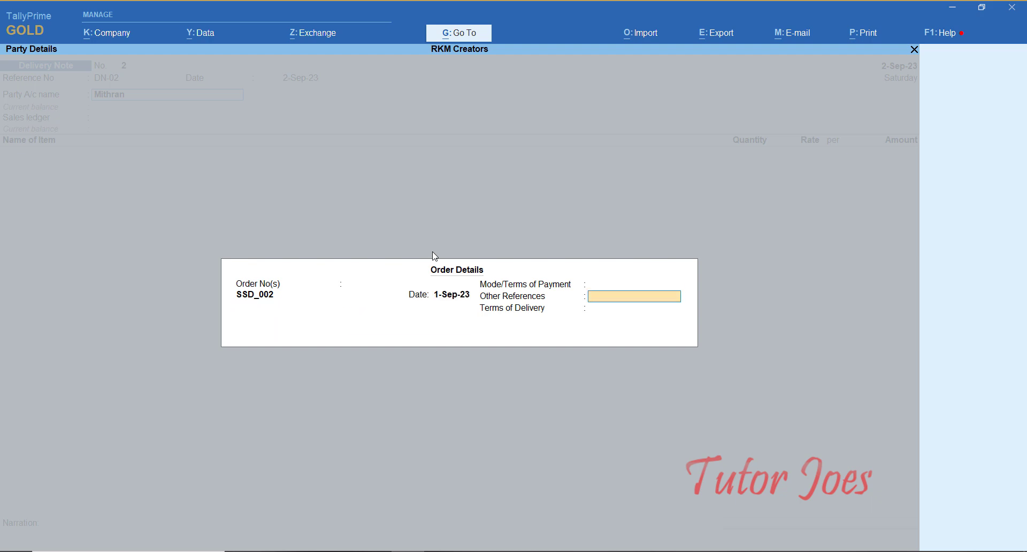
pyautogui.hotkey('ctrl', 'a')
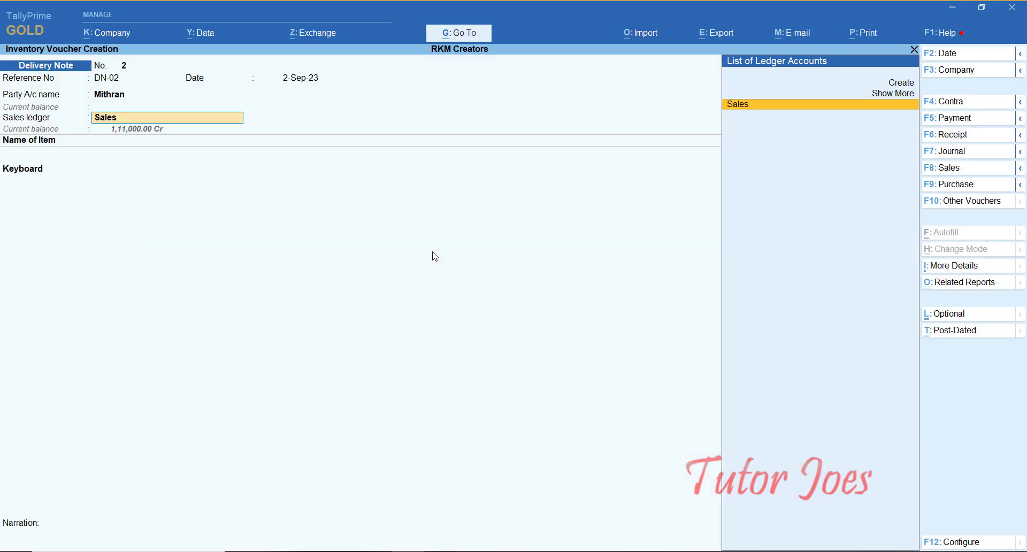
# - Keep the Sales ledger and allocate the delivery note's Keyboard item to tracking number DN-02 with its order, quantity and rate
pyautogui.press('Return')
pyautogui.press('Return')
pyautogui.press('Down')
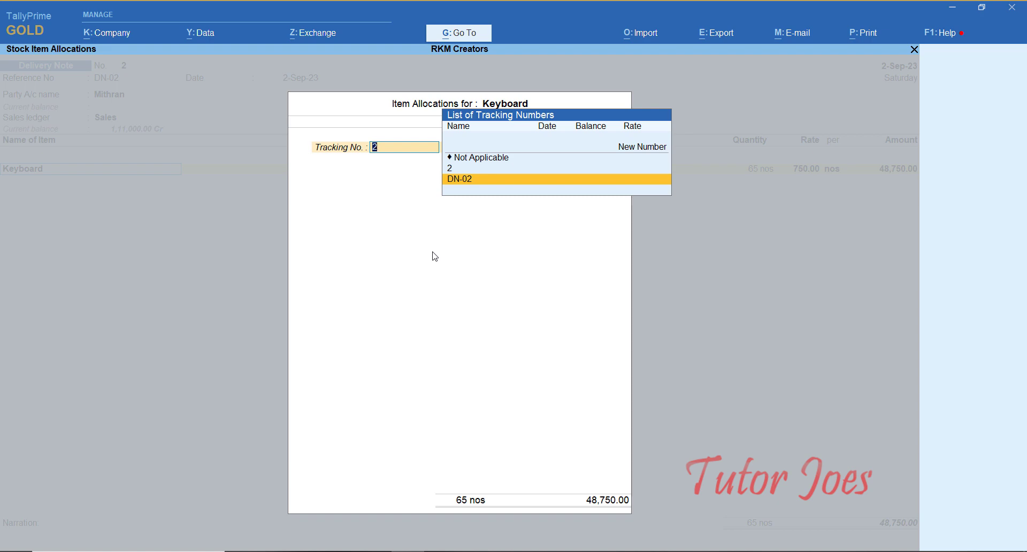
pyautogui.press('Return')
pyautogui.press('Return')
pyautogui.press('Return')
pyautogui.press('Return')
pyautogui.press('Return')
pyautogui.press('Return')
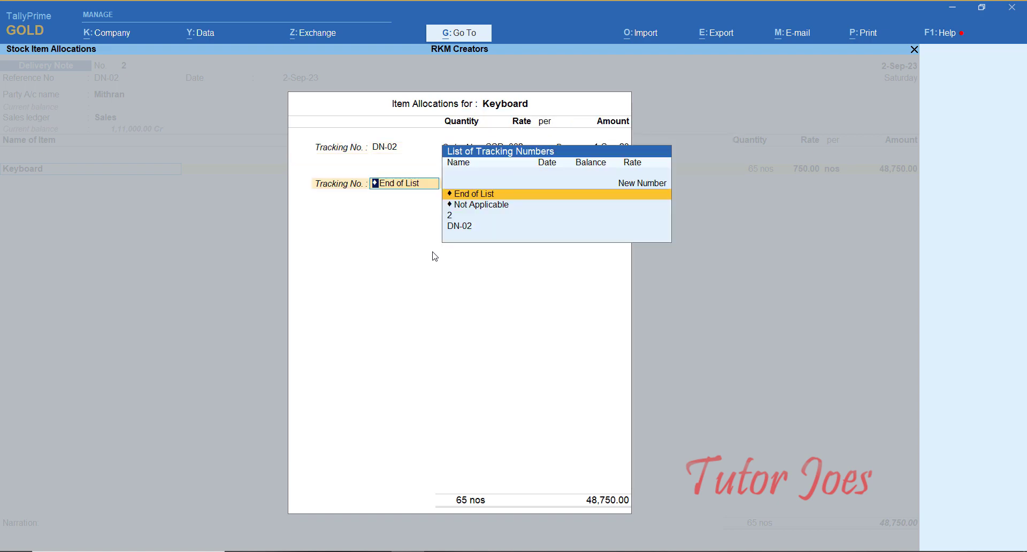
# - End the Keyboard tracking allocations and save the delivery note without a narration
pyautogui.press('Return')
pyautogui.press('Return')
pyautogui.press('Return')
pyautogui.press('Return')
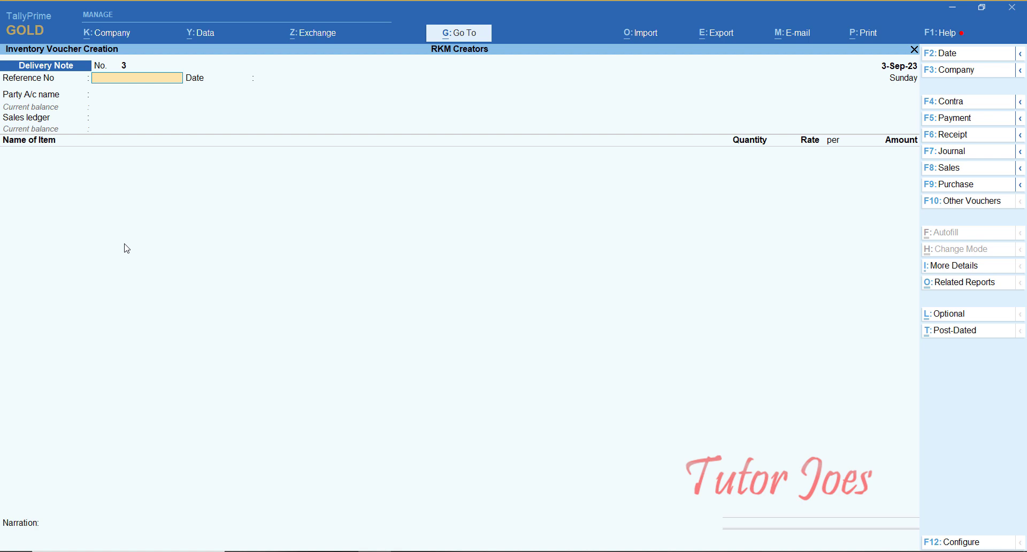
# - Start a Sales voucher dated 3-Sep-23 with reference number SAL02, keeping the same reference date
pyautogui.press('F8')
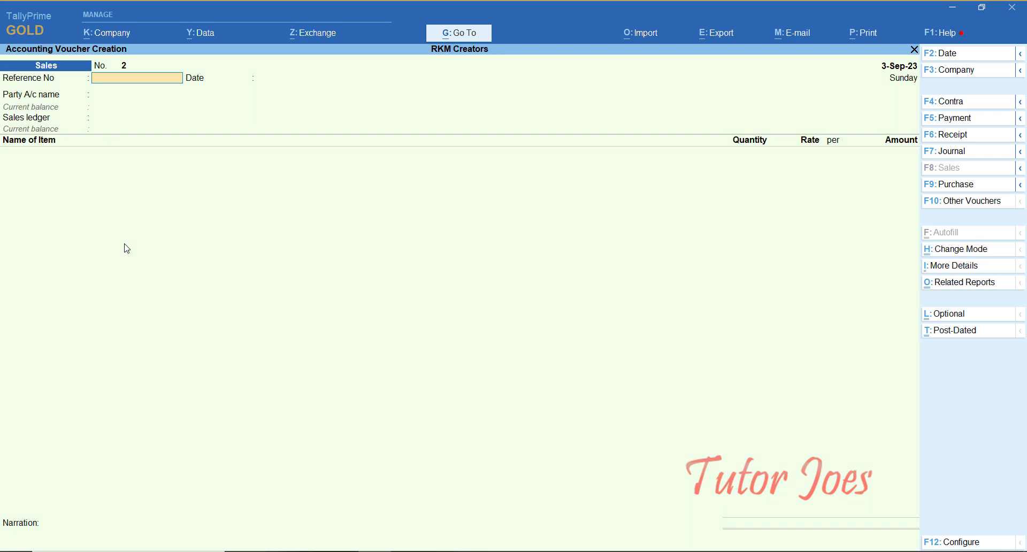
pyautogui.press('F2')
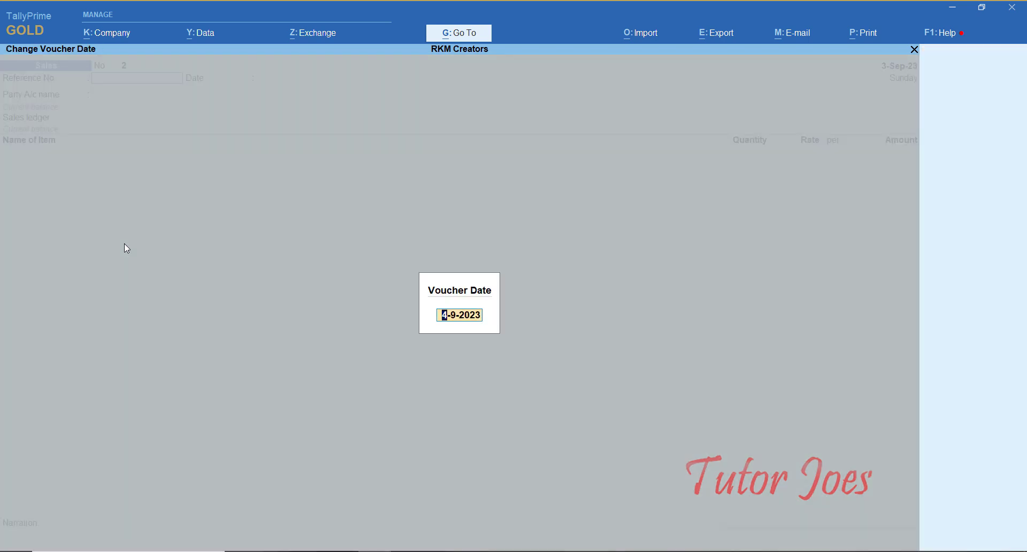
pyautogui.write('3-')
pyautogui.press('Return')
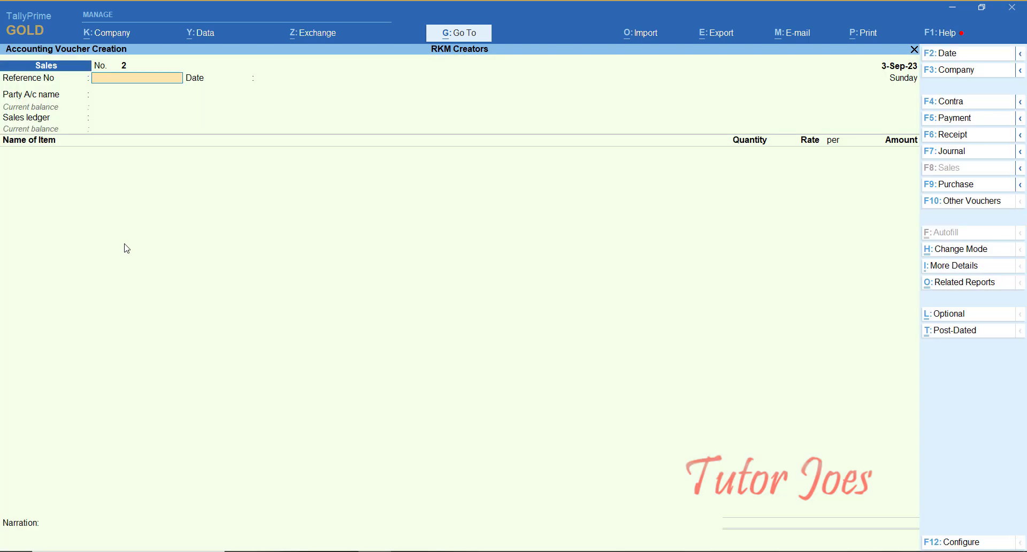
pyautogui.write('SAL0')
pyautogui.press('Return')
pyautogui.press('Return')
# - Select the new customer as the sales voucher's party and link delivery note DN-02
pyautogui.press('Down')
pyautogui.press('Down')
pyautogui.press('Down')
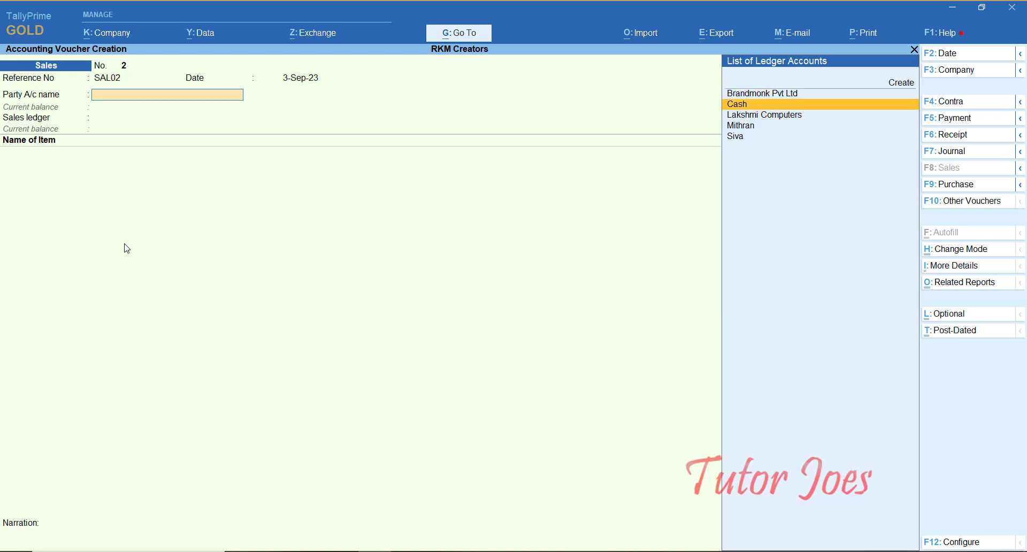
pyautogui.press('Return')
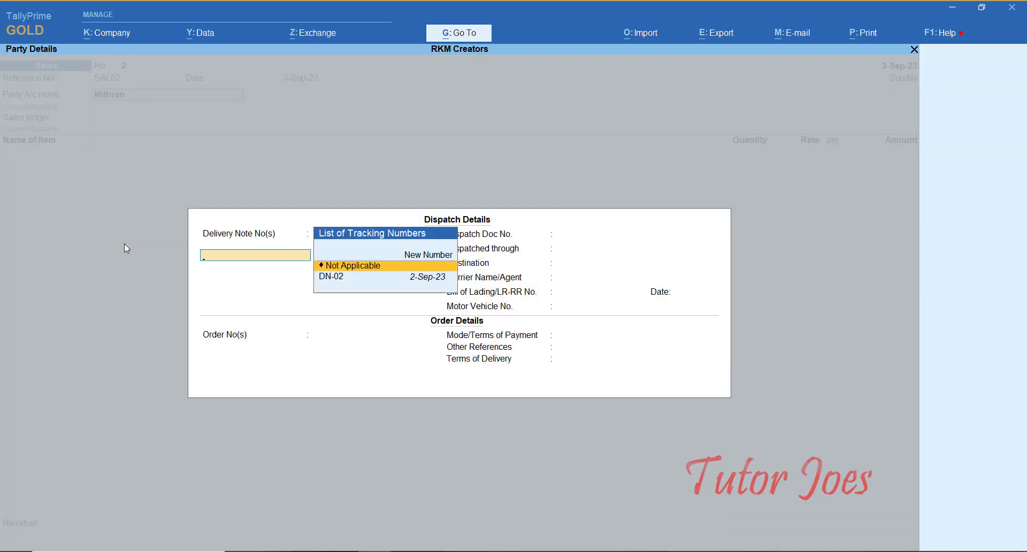
pyautogui.press('Down')
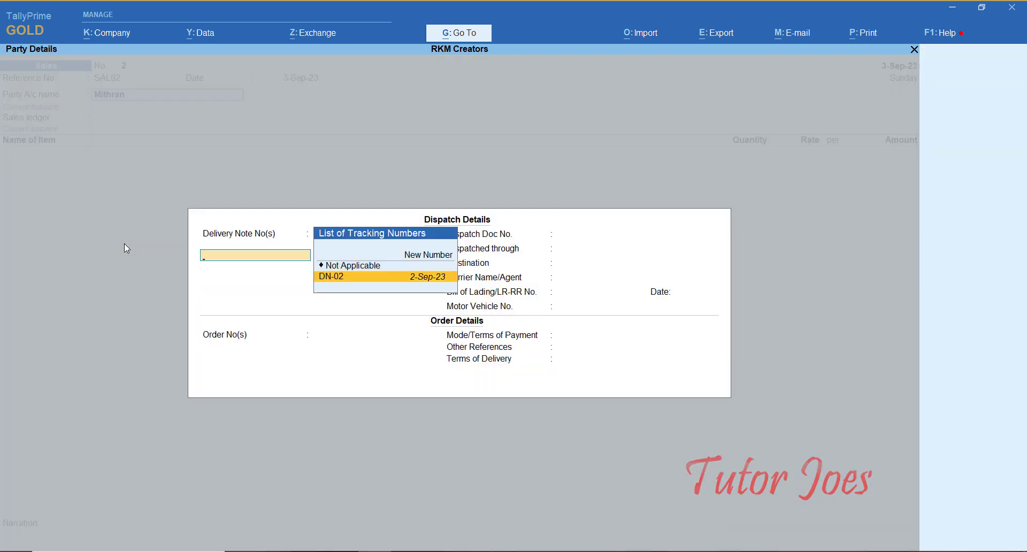
pyautogui.press('Return')
pyautogui.press('Return')
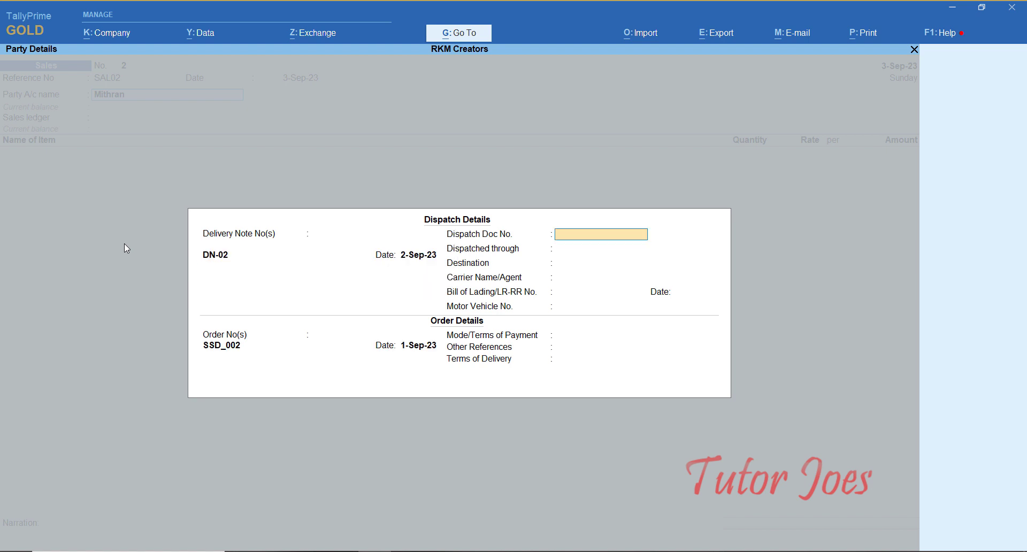
# - Leave the sales voucher's remaining dispatch, payment and delivery terms blank and accept the party details
pyautogui.press('Return')
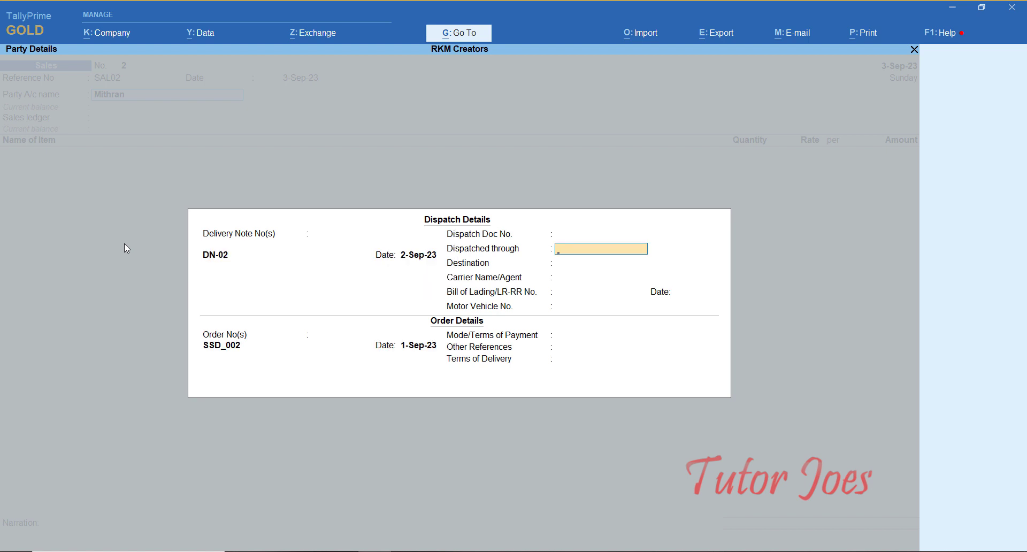
pyautogui.press('Return')
pyautogui.press('Return')
pyautogui.press('Return')
pyautogui.press('Return')
pyautogui.press('Return')
pyautogui.press('Return')
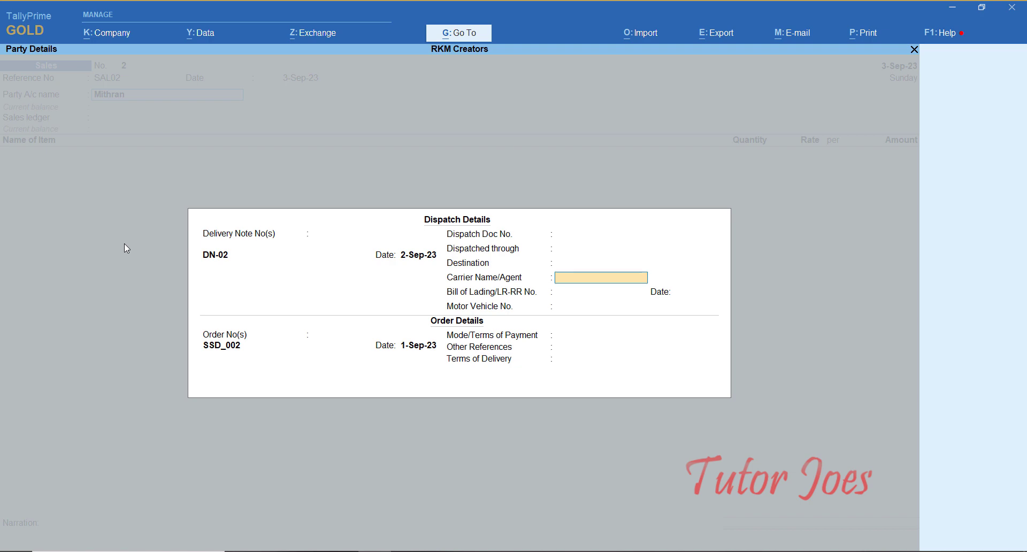
pyautogui.press('Return')
pyautogui.press('Return')
pyautogui.press('Return')
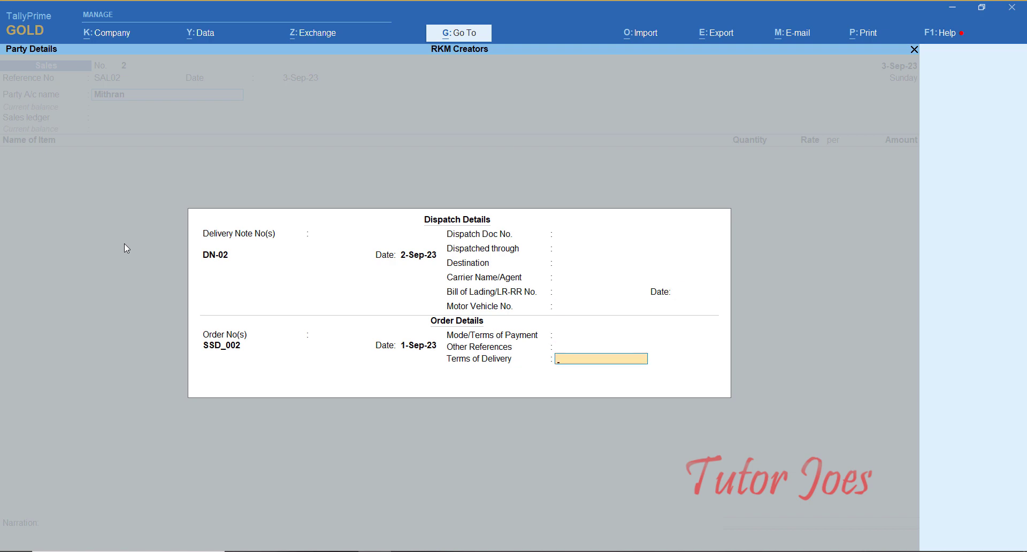
pyautogui.hotkey('ctrl', 'a')
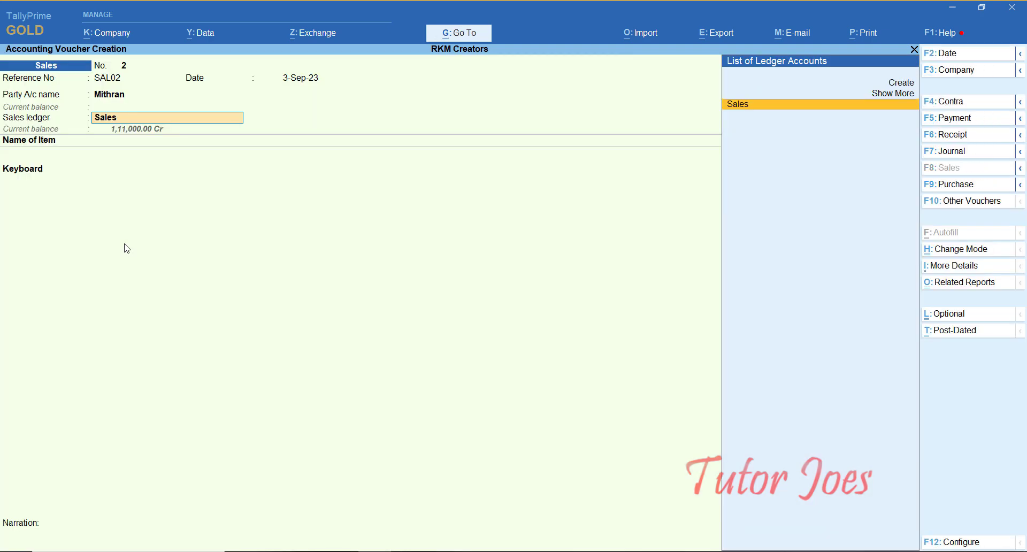
# - Choose the Sales ledger and accept the Keyboard allocation of 65 nos at 750.00 against DN-02 for the invoice
pyautogui.press('Return')
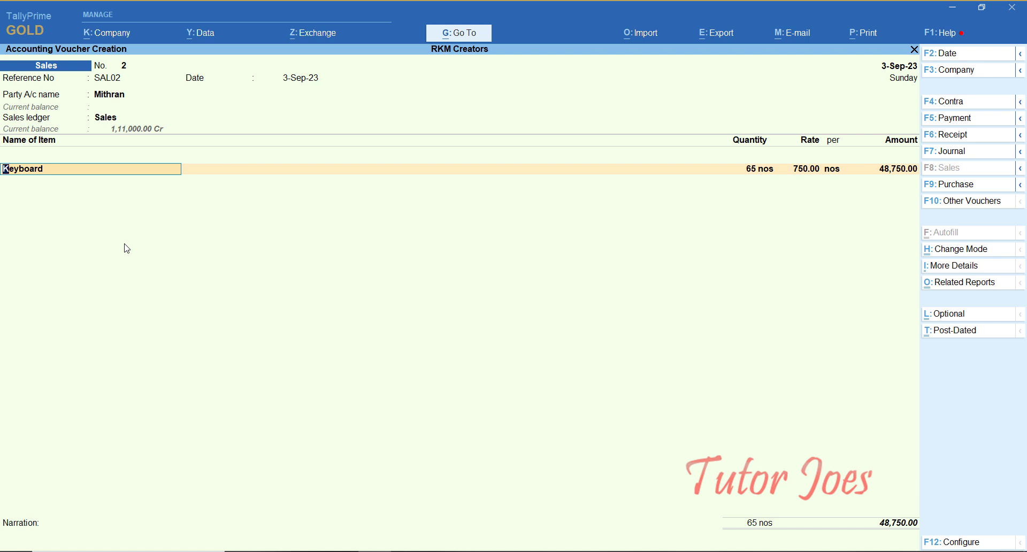
pyautogui.press('Return')
pyautogui.press('Return')
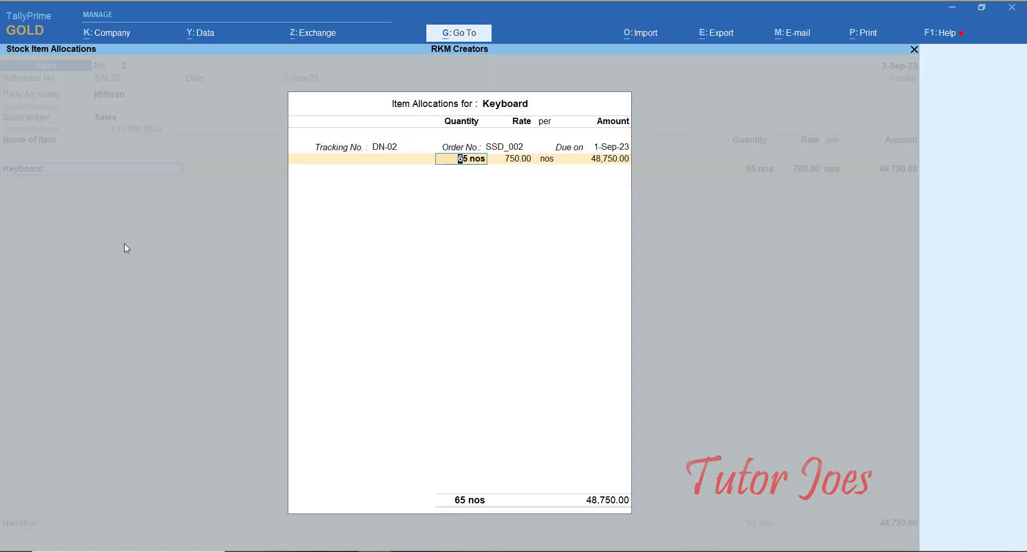
pyautogui.press('Return')
pyautogui.press('Return')
pyautogui.press('Return')
pyautogui.press('Return')
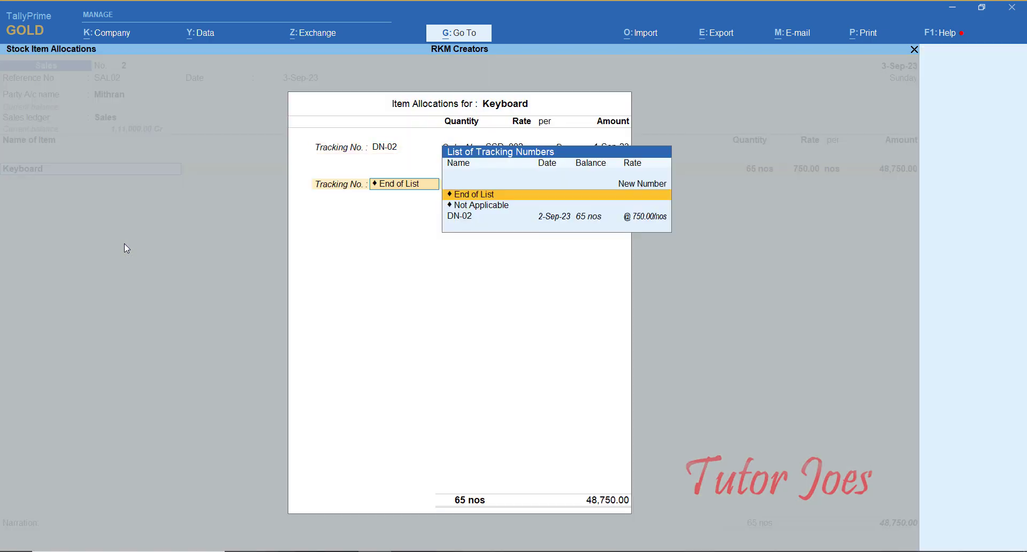
pyautogui.press('Return')
pyautogui.press('Return')
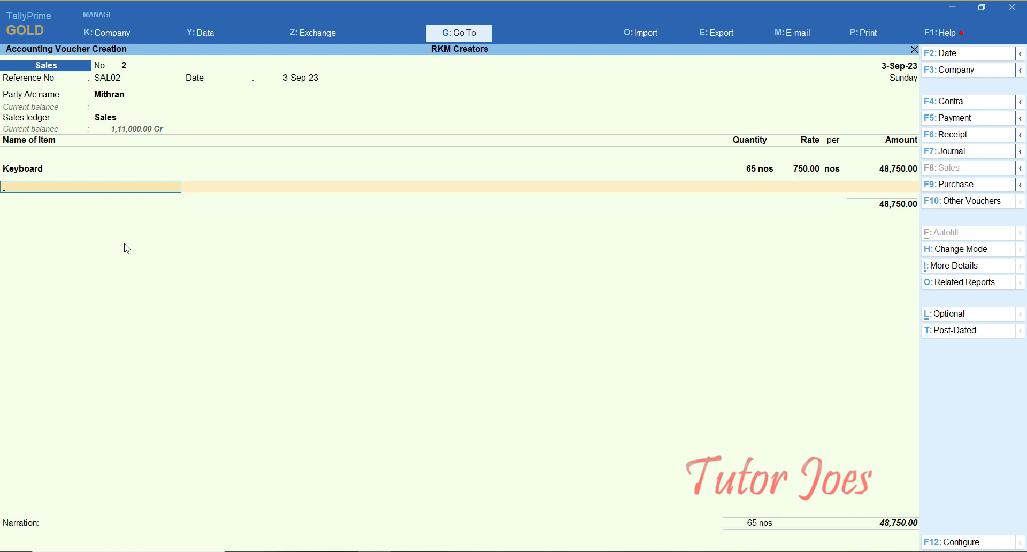
# - Finish the sales invoice's item list, allocate 48,750.00 Dr as a New Ref bill, and save the voucher without narration
pyautogui.press('Return')
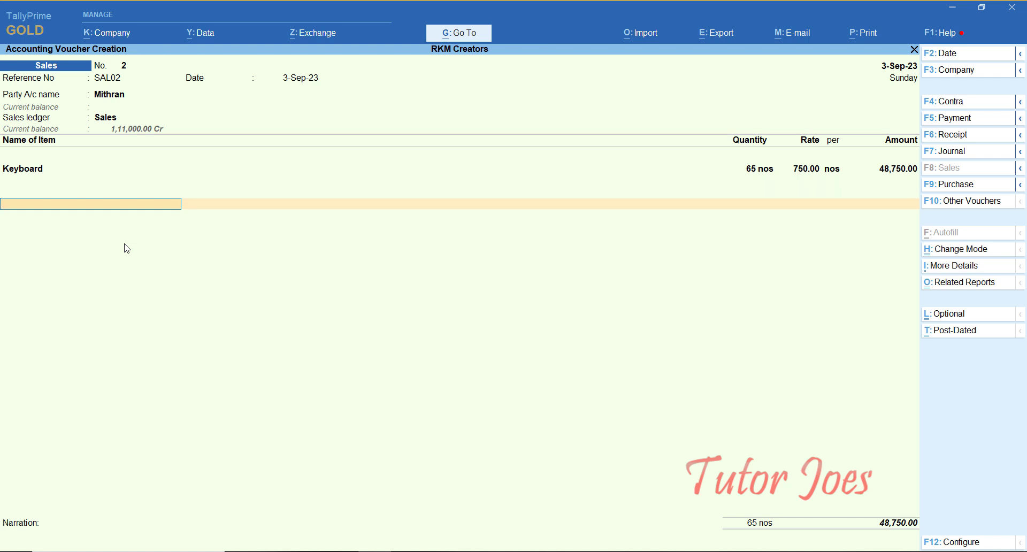
pyautogui.press('Return')
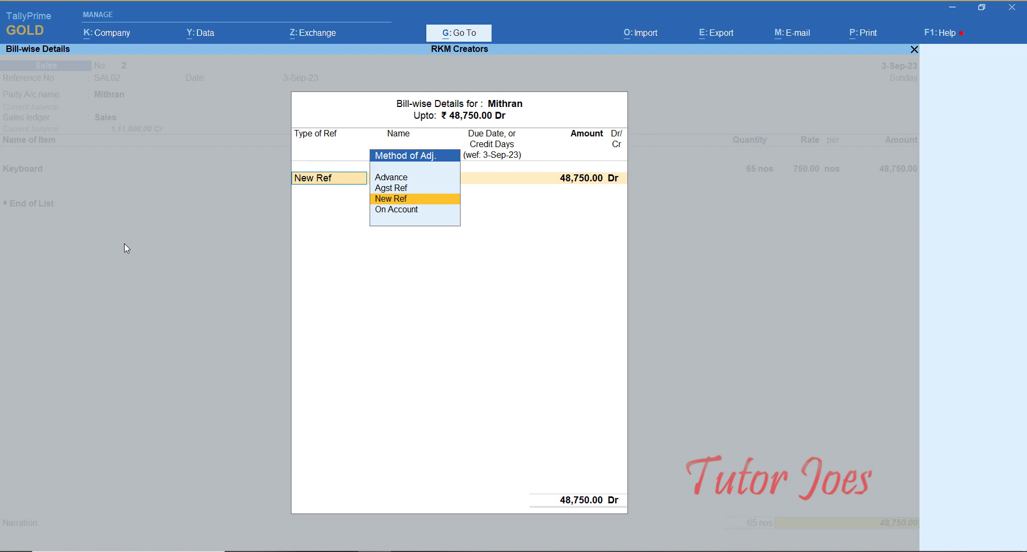
pyautogui.press('Return')
pyautogui.press('Return')
pyautogui.press('Return')
pyautogui.press('Return')
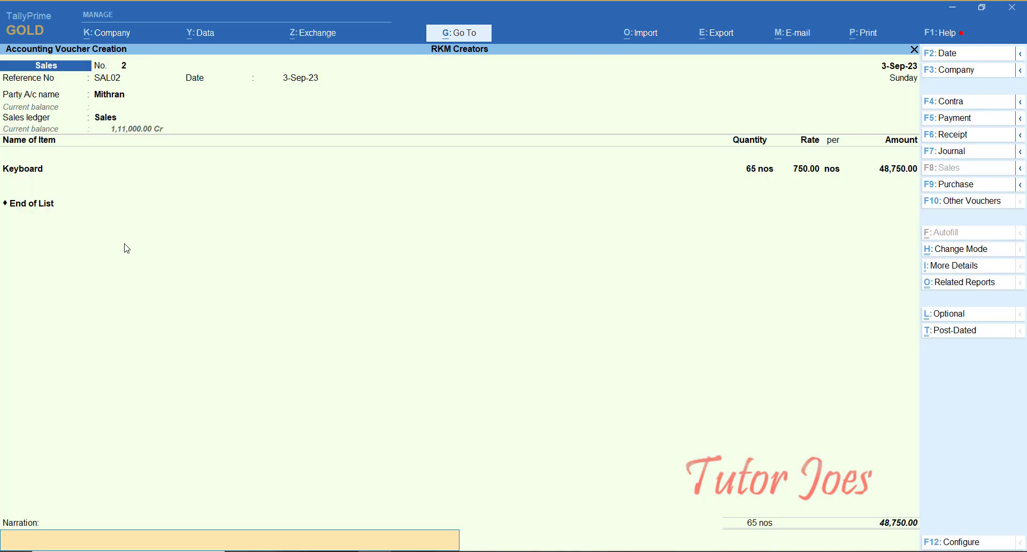
pyautogui.press('Return')
pyautogui.press('Return')
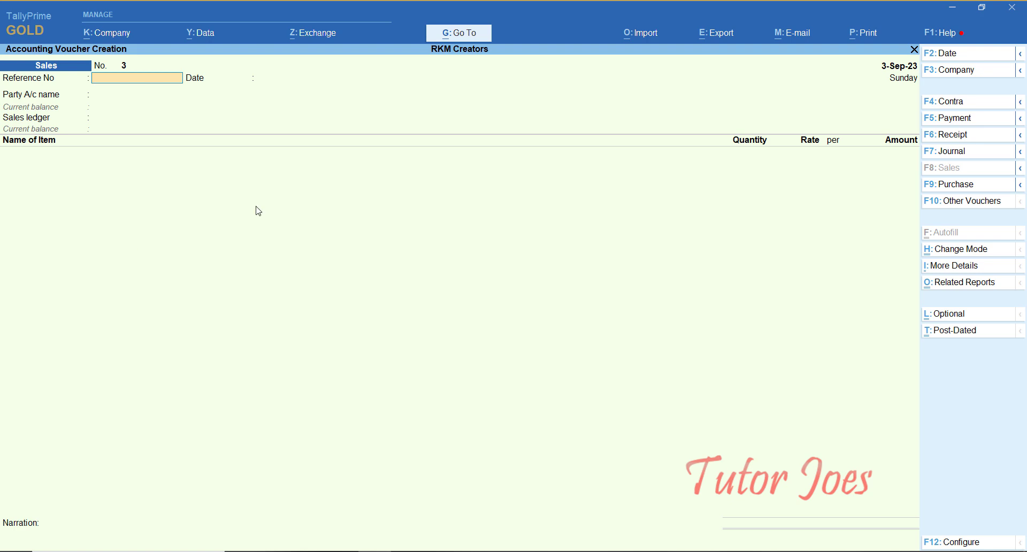
# - Start a Rejections In voucher with the new customer as the ledger account, leaving the address blank
pyautogui.click(971, 205)
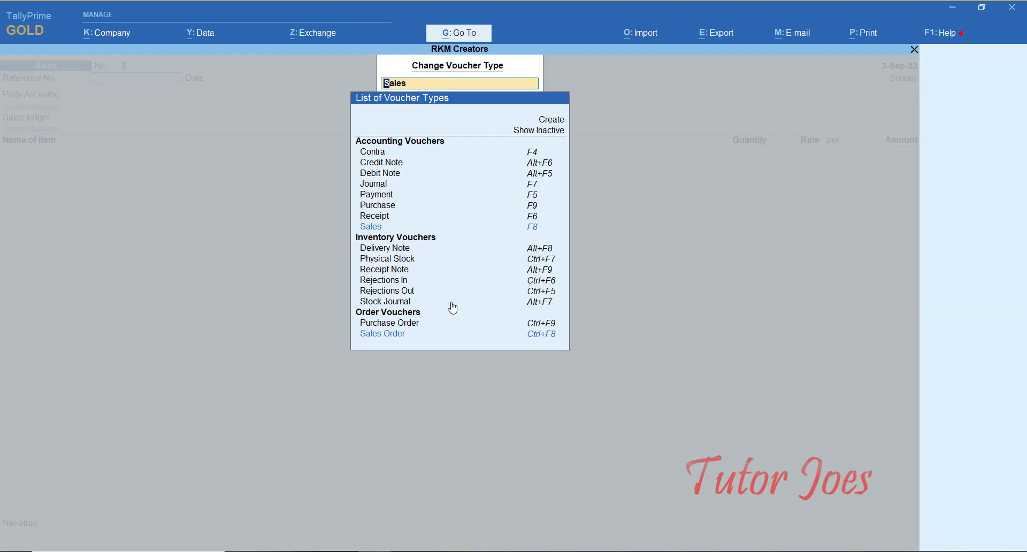
pyautogui.press('Down')
pyautogui.press('Down')
pyautogui.press('Down')
pyautogui.press('Down')
pyautogui.press('Down')
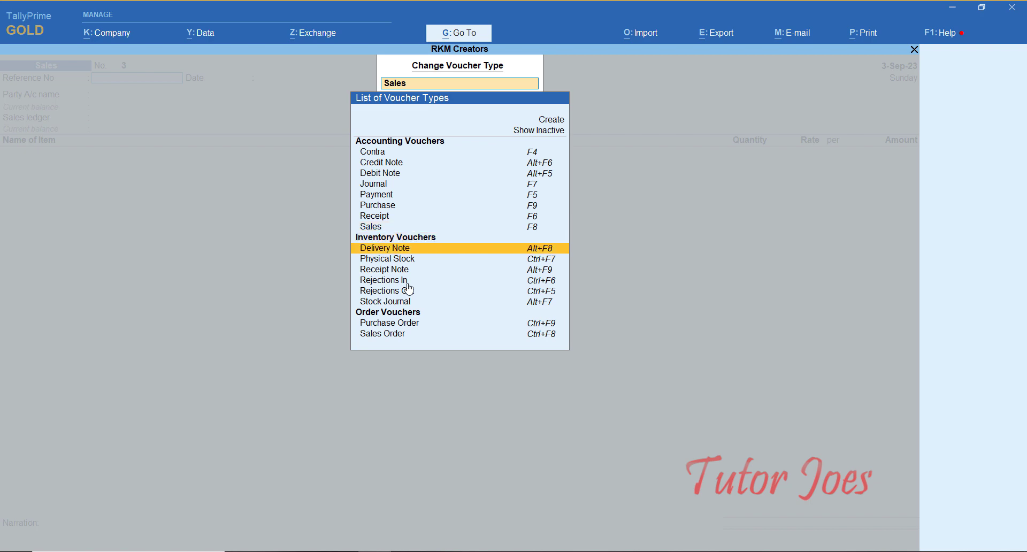
pyautogui.click(407, 284)
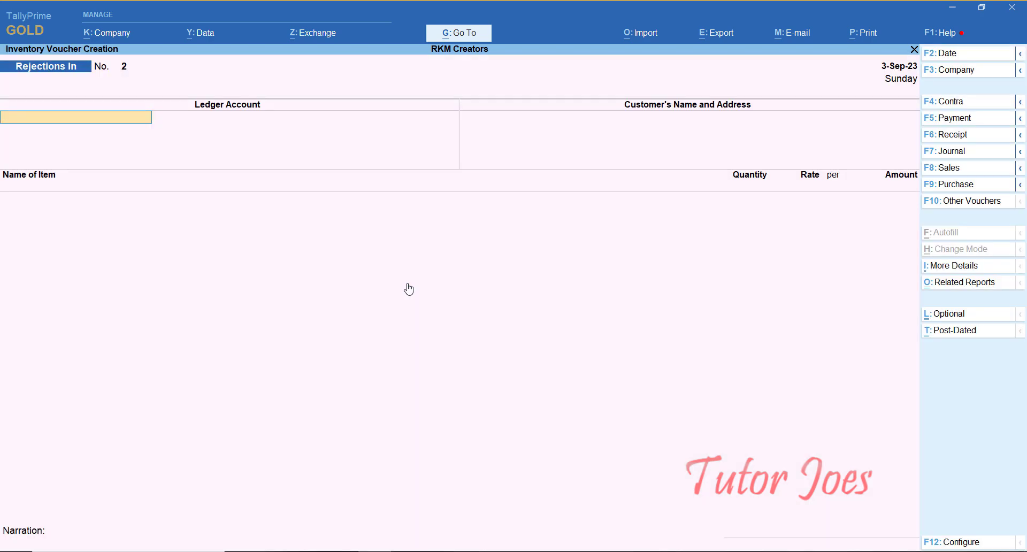
pyautogui.write('M')
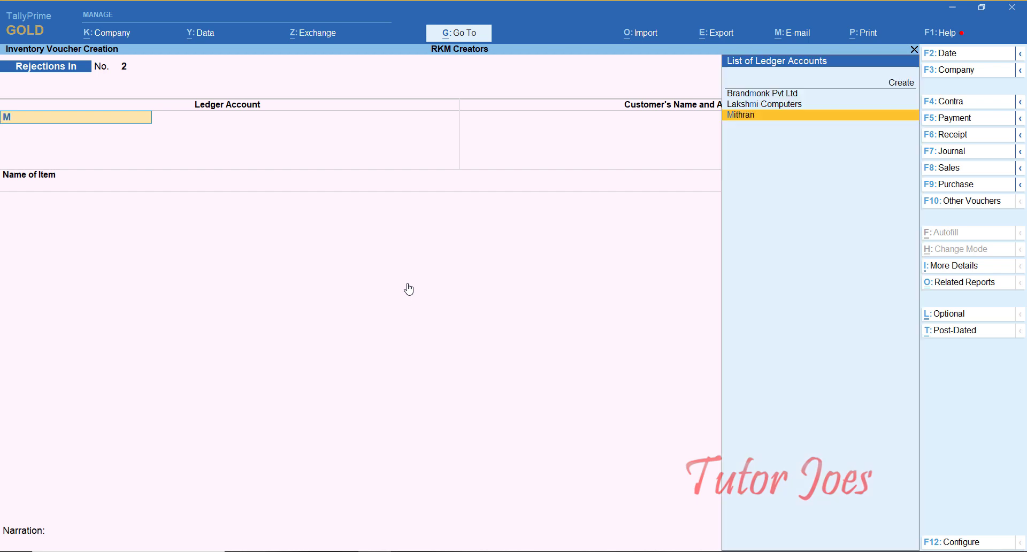
pyautogui.press('Return')
pyautogui.press('Return')
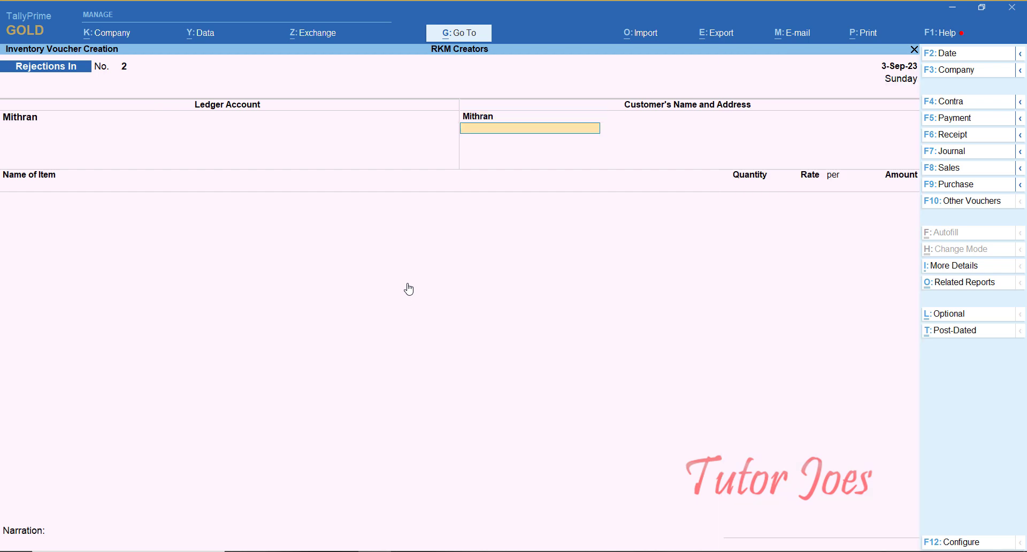
pyautogui.press('Return')
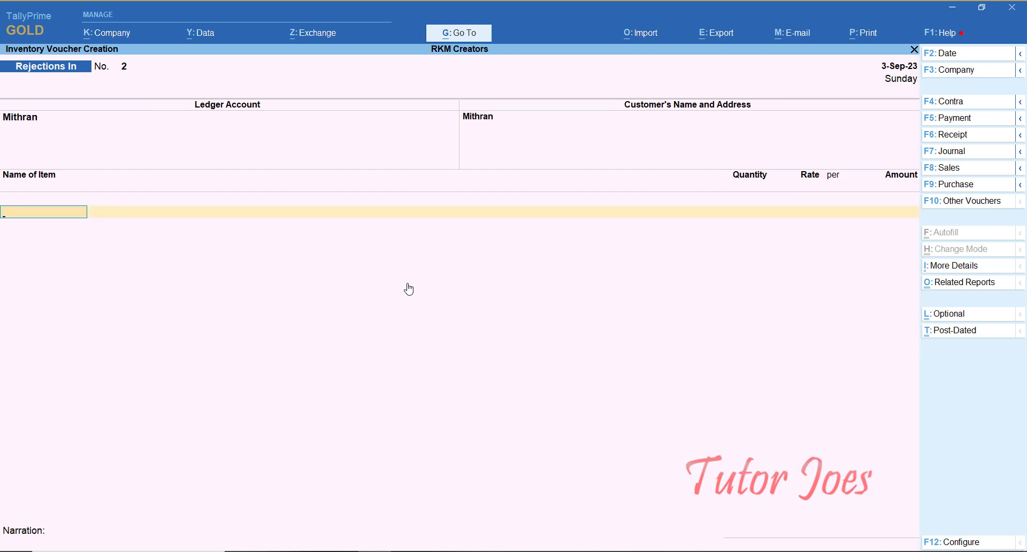
# - Add the Keyboard item to the rejection under new tracking number RI-001, with the order number Not Applicable
pyautogui.write('ke')
pyautogui.press('Return')
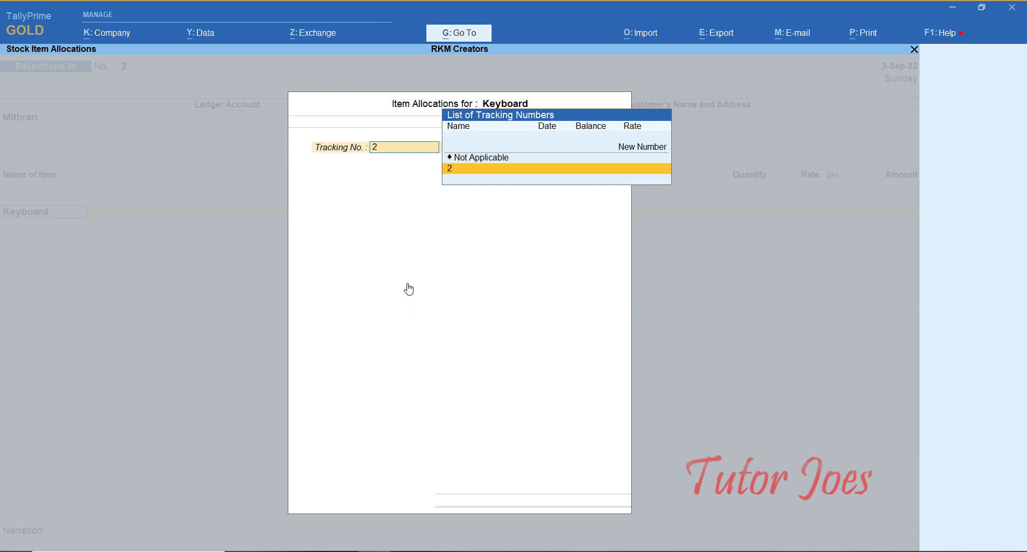
pyautogui.press('Up')
pyautogui.press('Up')
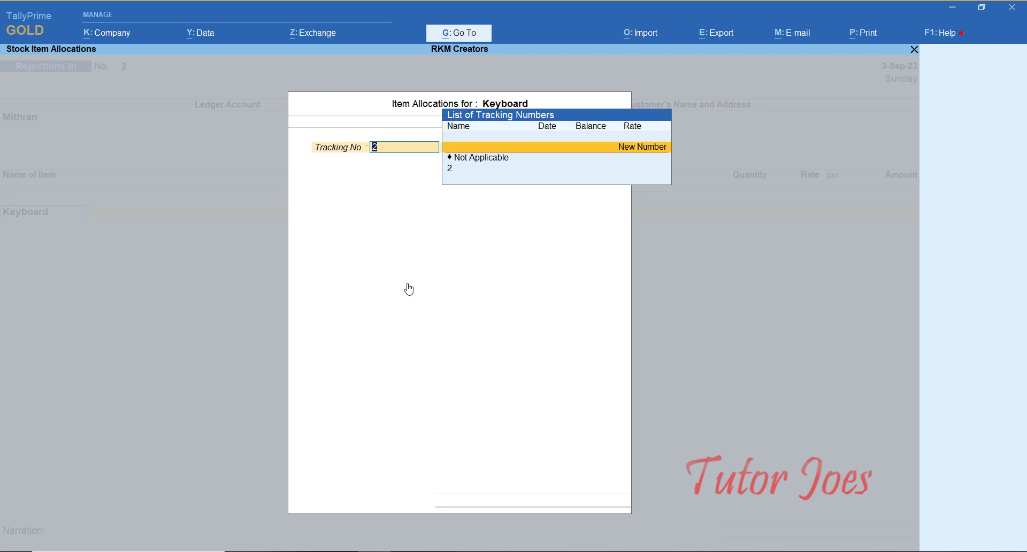
pyautogui.press('Return')
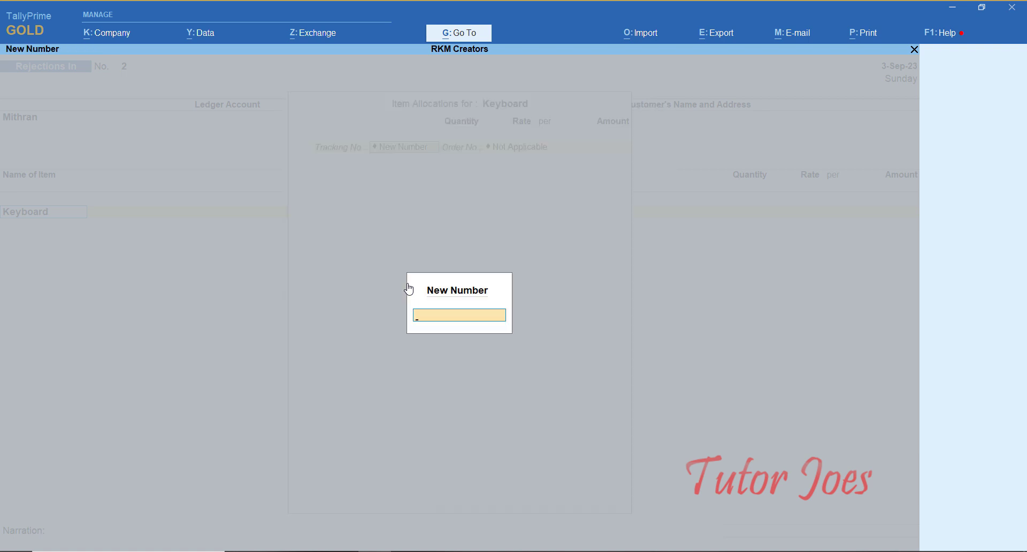
pyautogui.write('RI-001')
pyautogui.press('Return')
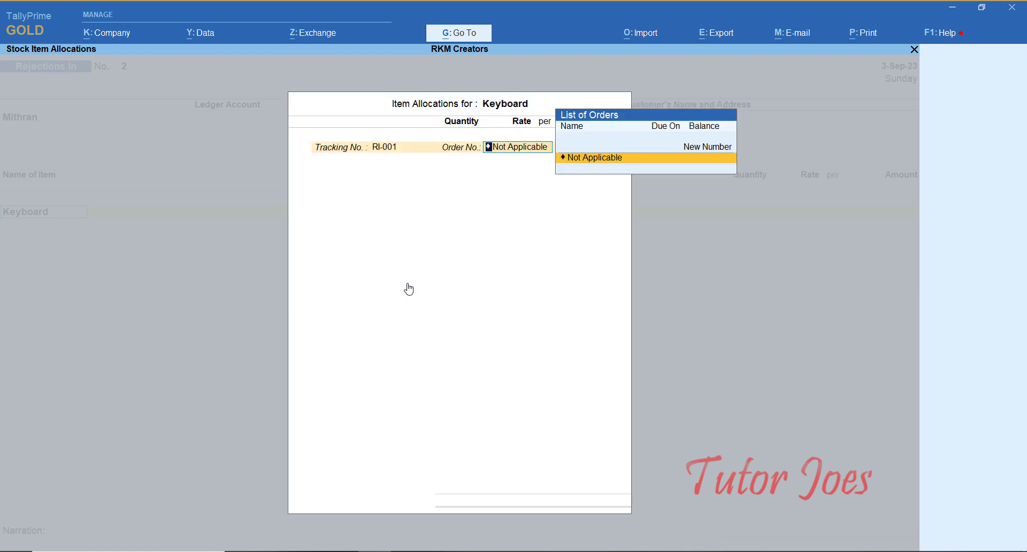
pyautogui.press('Return')
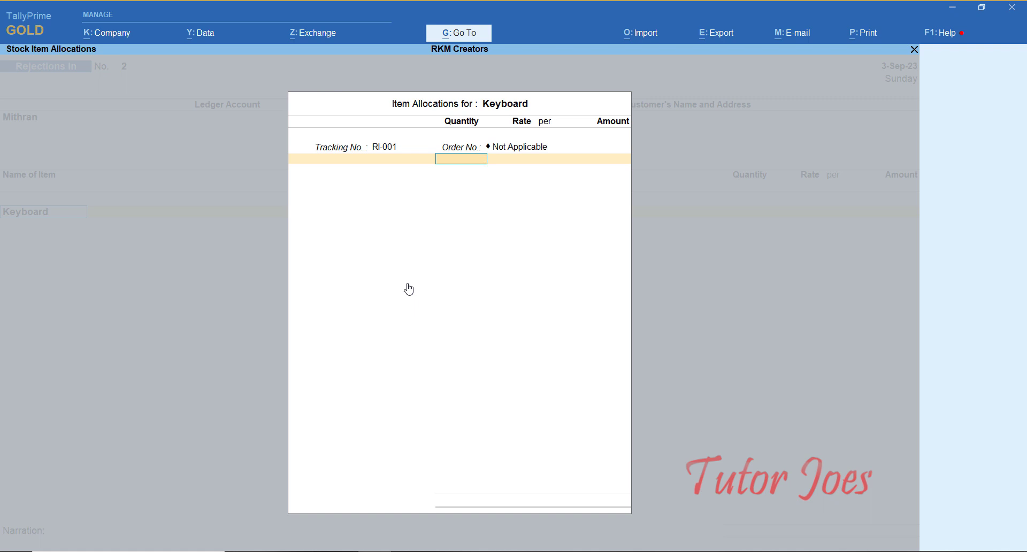
# - Allocate 5 nos of Keyboard at 750.00 to RI-001 and save the Rejections In voucher without narration
pyautogui.write('5')
pyautogui.press('Return')
pyautogui.press('Return')
pyautogui.press('Return')
pyautogui.press('Return')
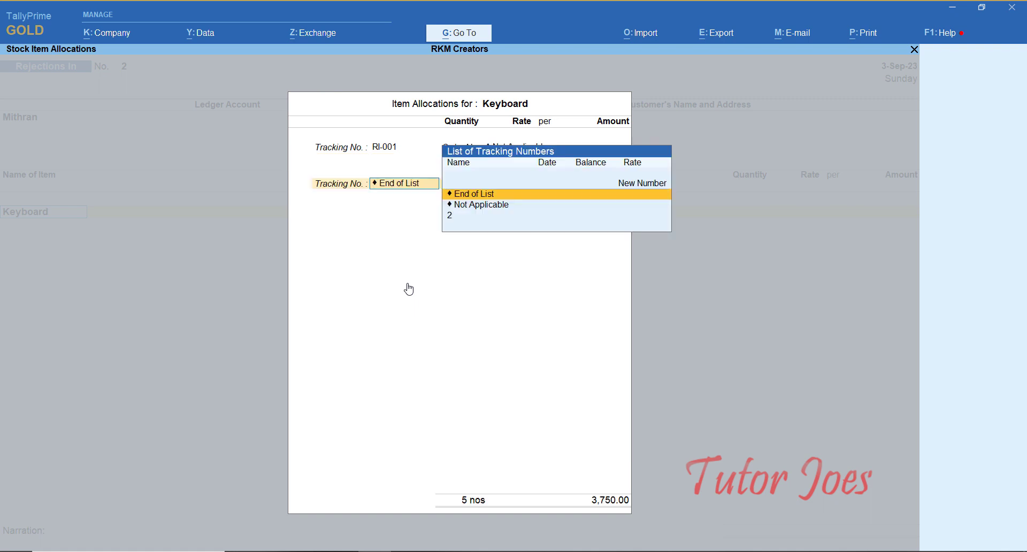
pyautogui.press('Return')
pyautogui.press('Return')
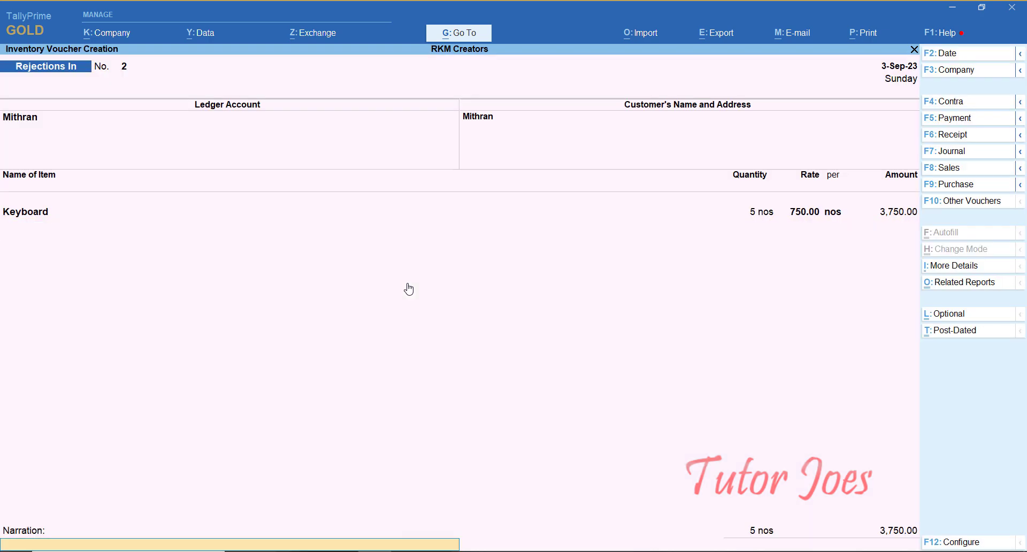
pyautogui.press('Return')
pyautogui.press('Return')
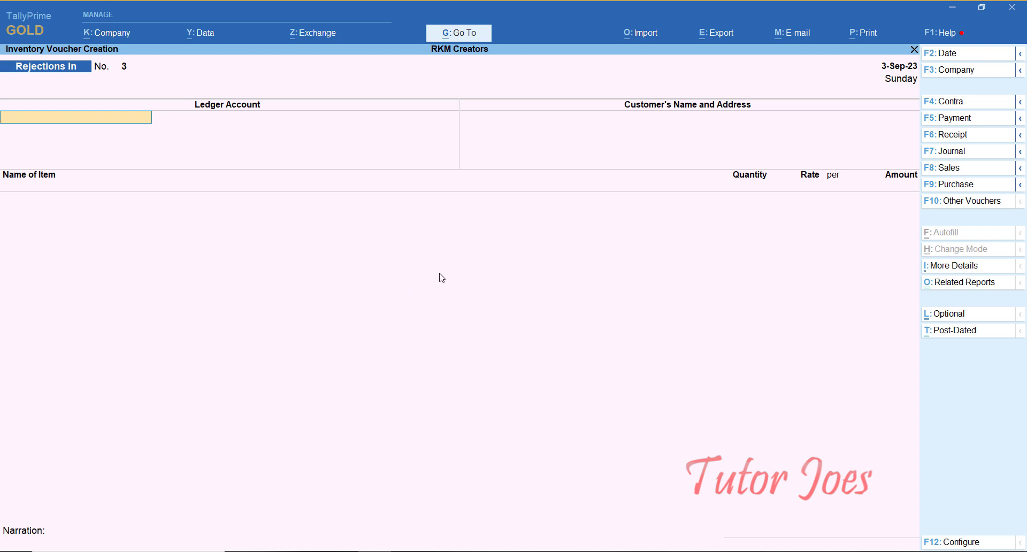
# - Start a Credit Note voucher dated 4-Sep-23
pyautogui.click(981, 204)
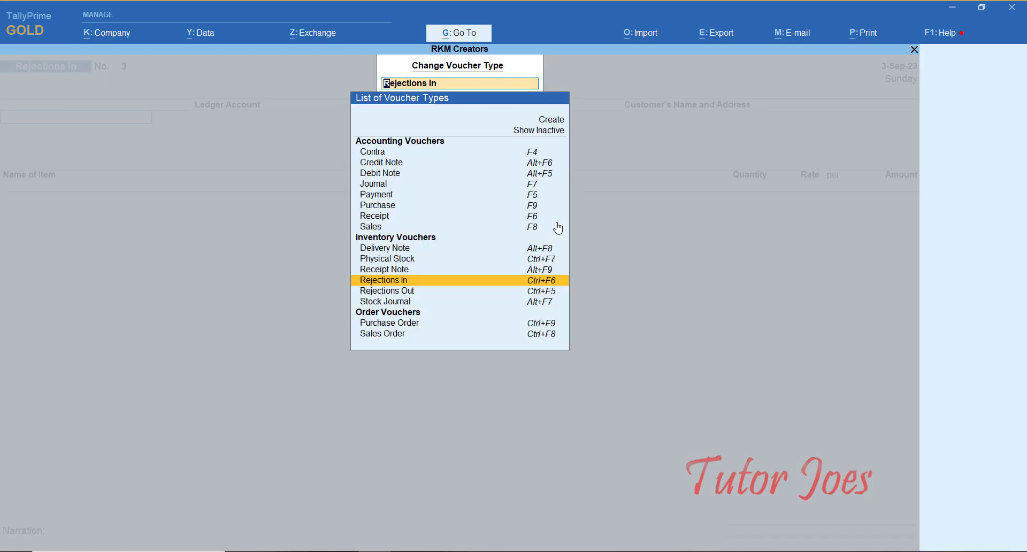
pyautogui.press('Up')
pyautogui.press('Up')
pyautogui.press('Up')
pyautogui.press('Up')
pyautogui.press('Up')
pyautogui.press('Up')
pyautogui.press('Up')
pyautogui.press('Up')
pyautogui.press('Up')
pyautogui.press('Up')
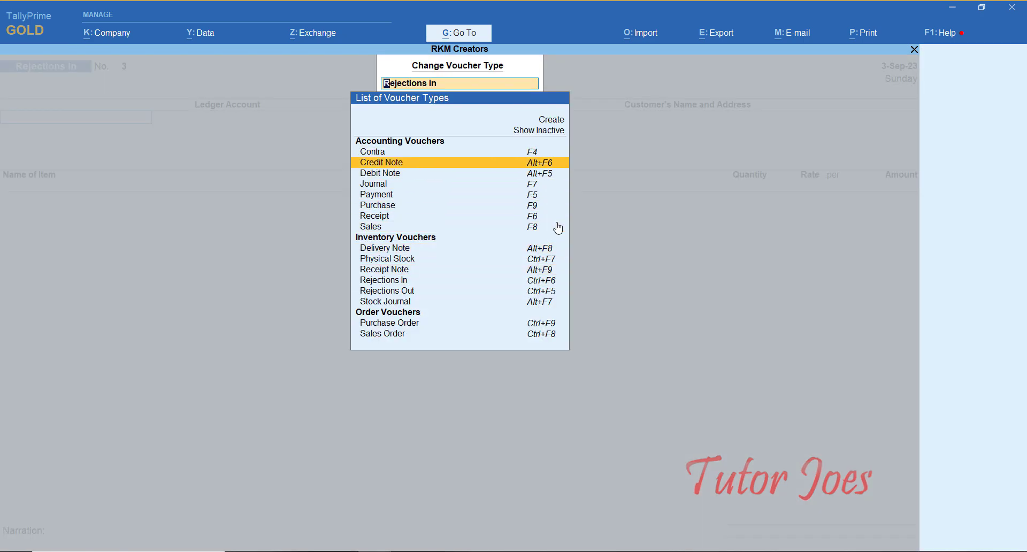
pyautogui.press('Return')
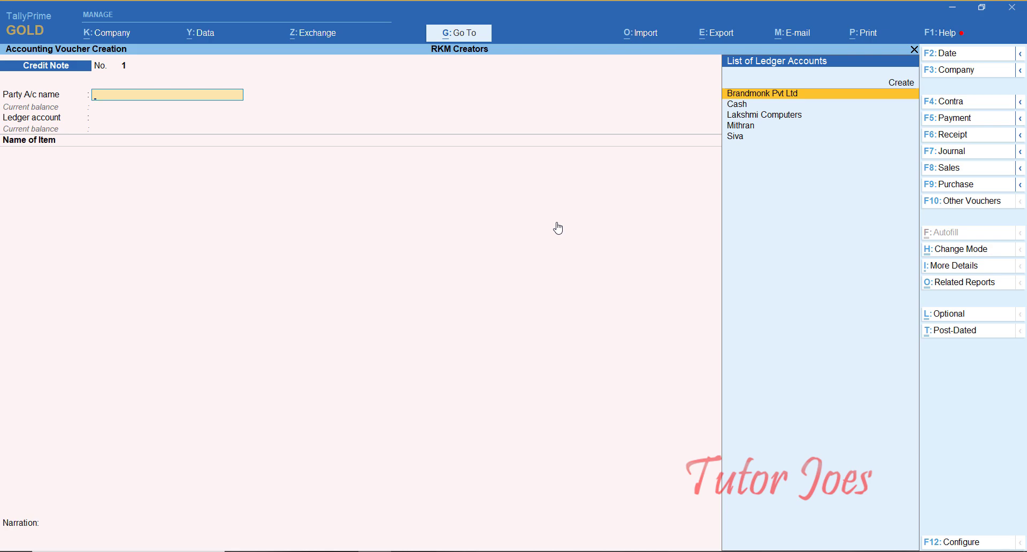
pyautogui.press('F2')
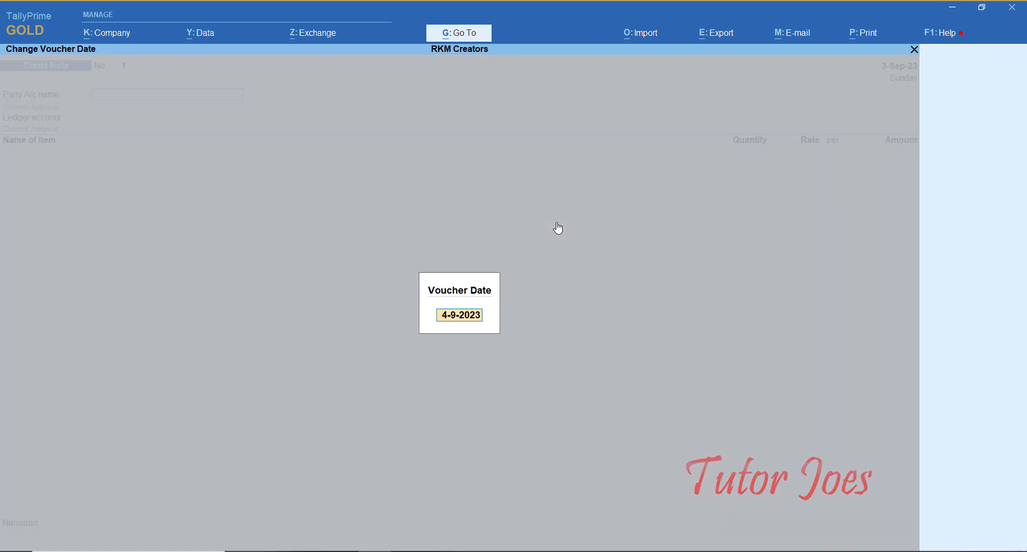
pyautogui.press('Return')
# - Select the new customer as the credit note's party and link tracking number RI-001
pyautogui.press('Down')
pyautogui.press('Down')
pyautogui.press('Down')
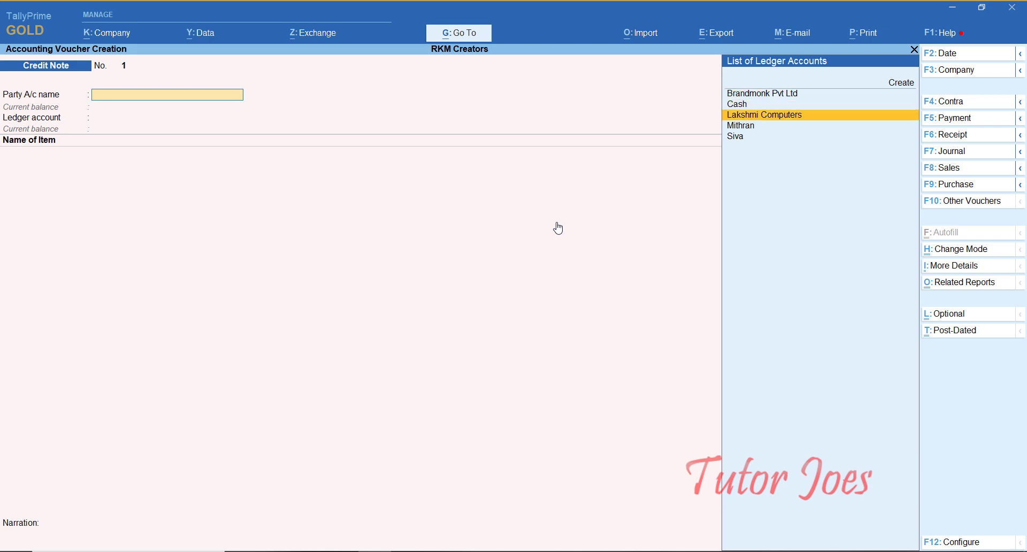
pyautogui.press('Return')
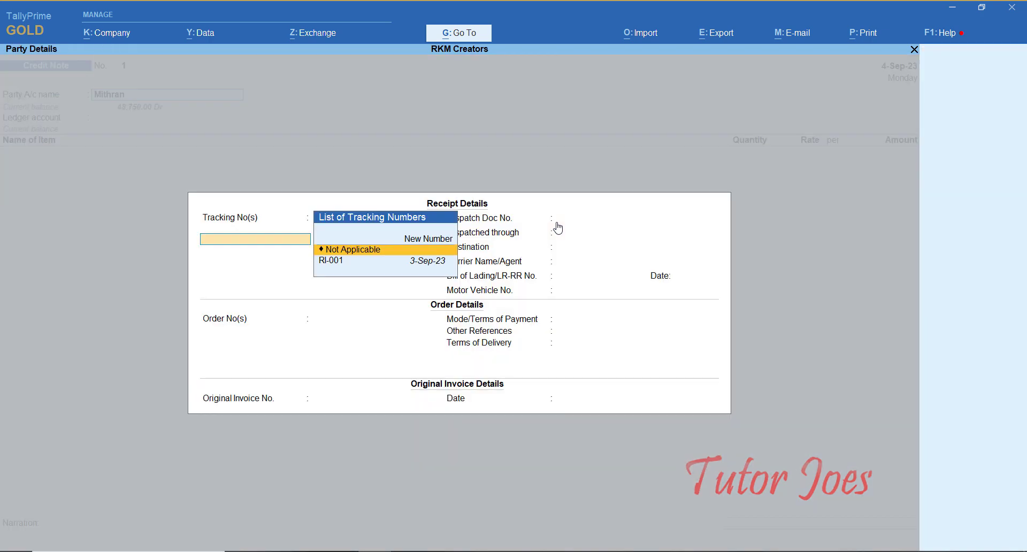
pyautogui.press('Down')
pyautogui.press('Return')
pyautogui.press('Return')
pyautogui.press('Return')
pyautogui.press('Return')
pyautogui.press('Return')
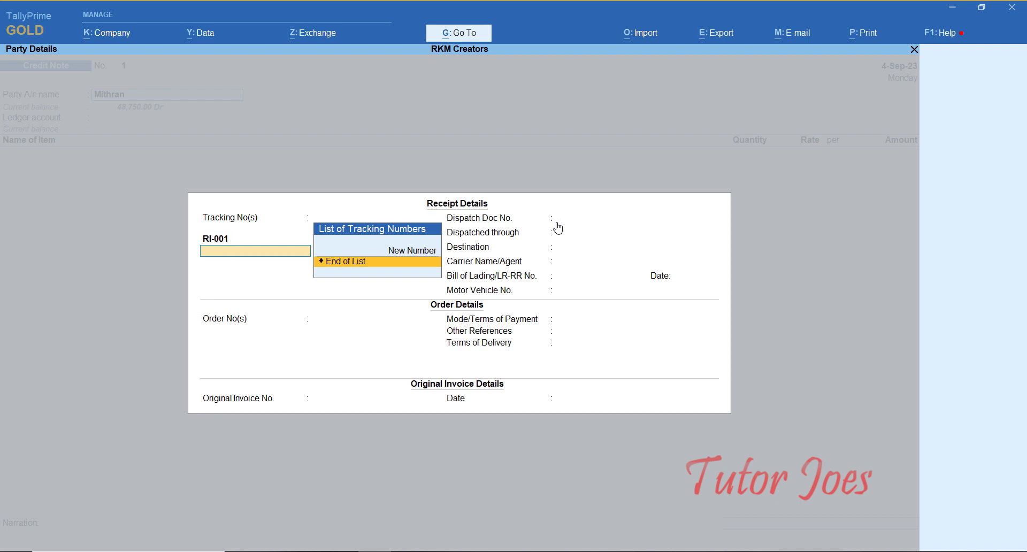
# - End the tracking list and leave the credit note's dispatch, order and original invoice details blank
pyautogui.press('Return')
pyautogui.press('Return')
pyautogui.press('Return')
pyautogui.press('Return')
pyautogui.press('Return')
pyautogui.press('Return')
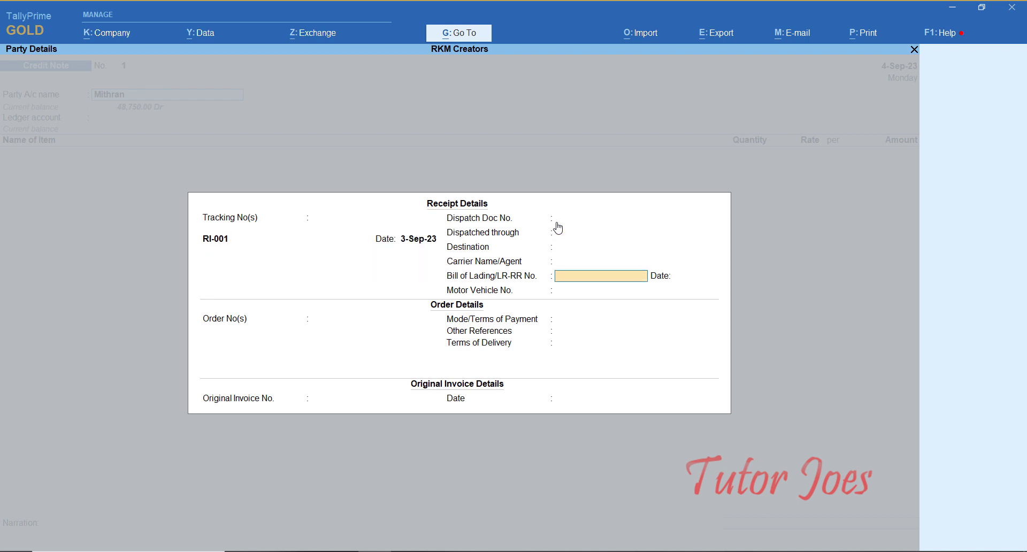
pyautogui.press('Return')
pyautogui.press('Return')
pyautogui.press('Return')
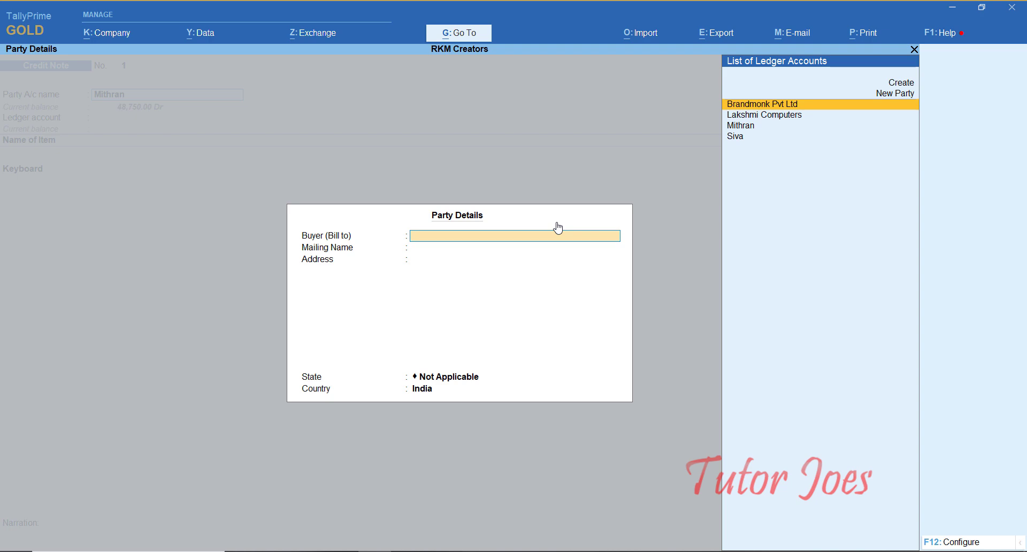
# - Accept Brandmonk Pvt Ltd with state Tamil Nadu as the credit note's buyer and use the Sales ledger
pyautogui.press('Return')
pyautogui.press('Return')
pyautogui.press('Return')
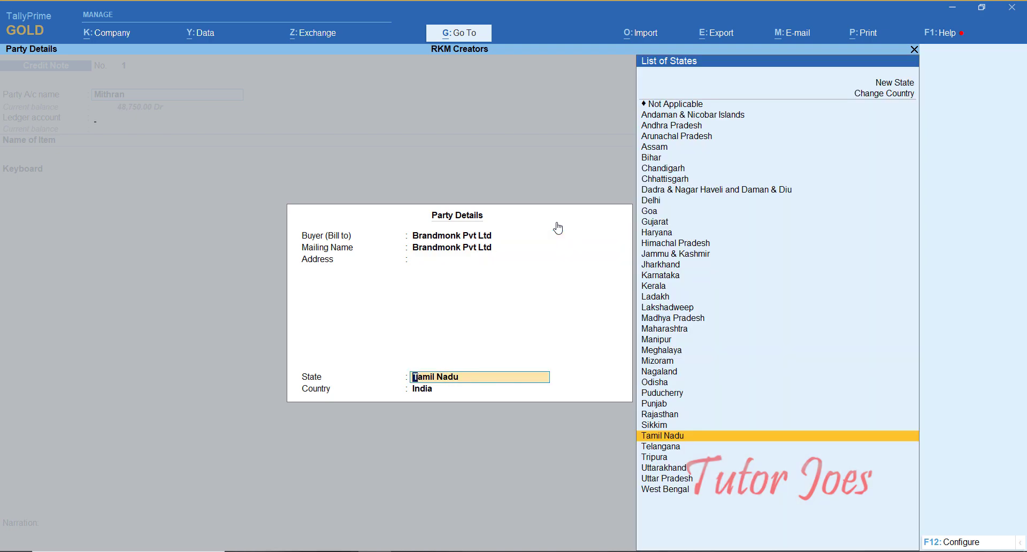
pyautogui.press('Return')
pyautogui.press('Return')
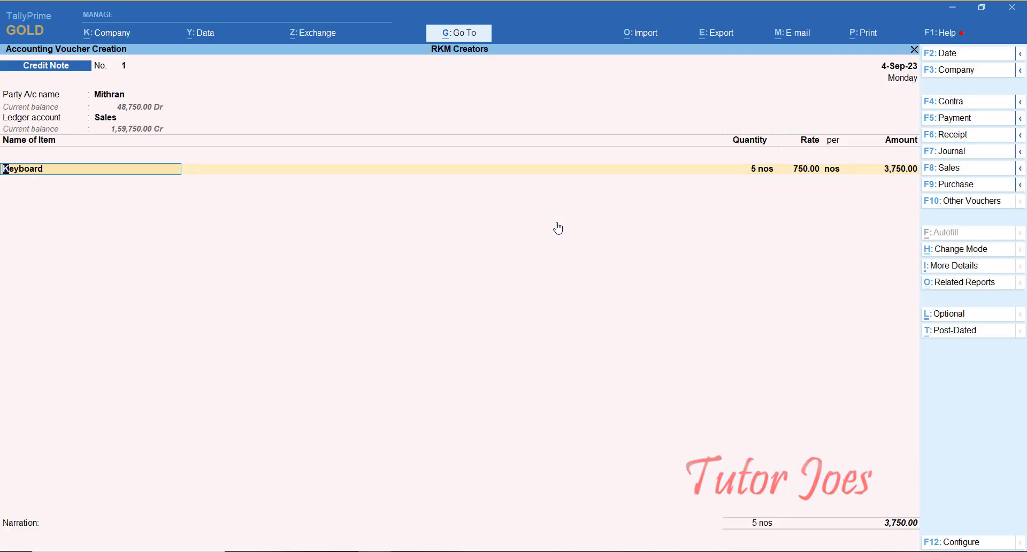
# - Reopen the credit note's party details, keeping tracking number RI-001 and the blank dispatch and payment fields
pyautogui.press('BackSpace')
pyautogui.press('BackSpace')
pyautogui.press('Return')
pyautogui.press('Return')
pyautogui.press('Return')
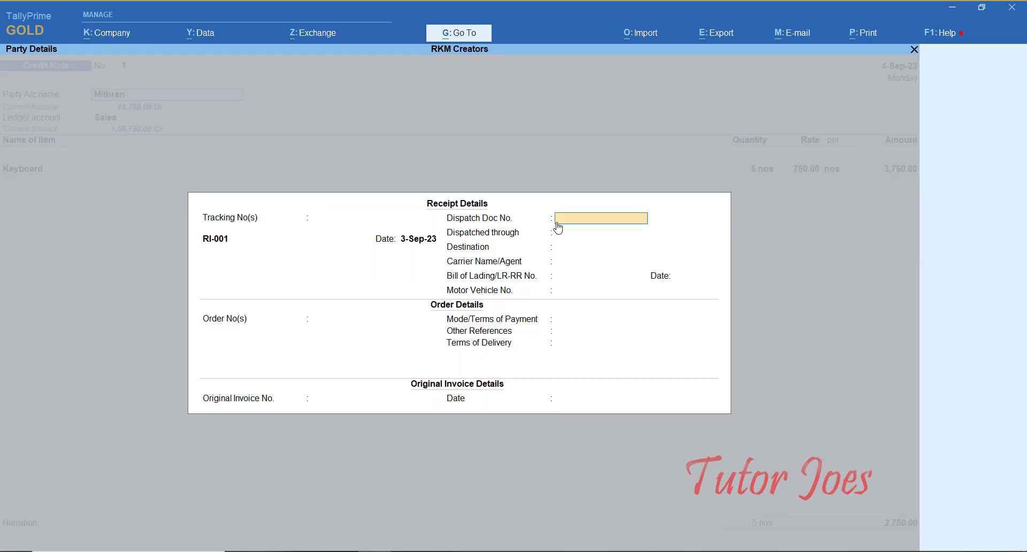
pyautogui.press('Return')
pyautogui.press('Return')
pyautogui.press('Return')
pyautogui.press('Return')
pyautogui.press('Return')
pyautogui.press('Return')
pyautogui.press('Return')
pyautogui.press('Return')
pyautogui.press('Return')
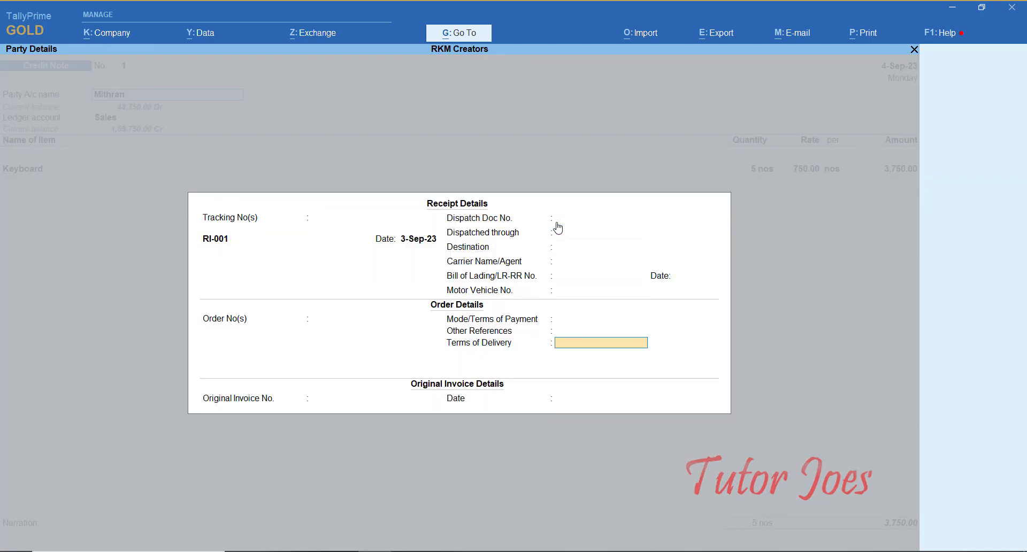
# - Enter SAL02 as the credit note's original invoice number and accept 4-Sep-23 as its date
pyautogui.press('Return')
pyautogui.write('SAL')
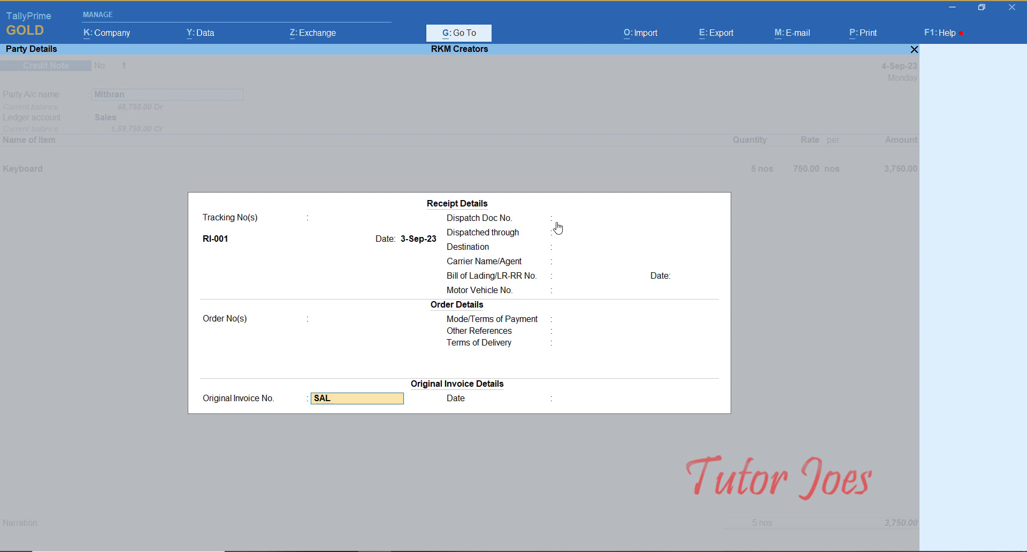
pyautogui.write('002')
pyautogui.press('Return')
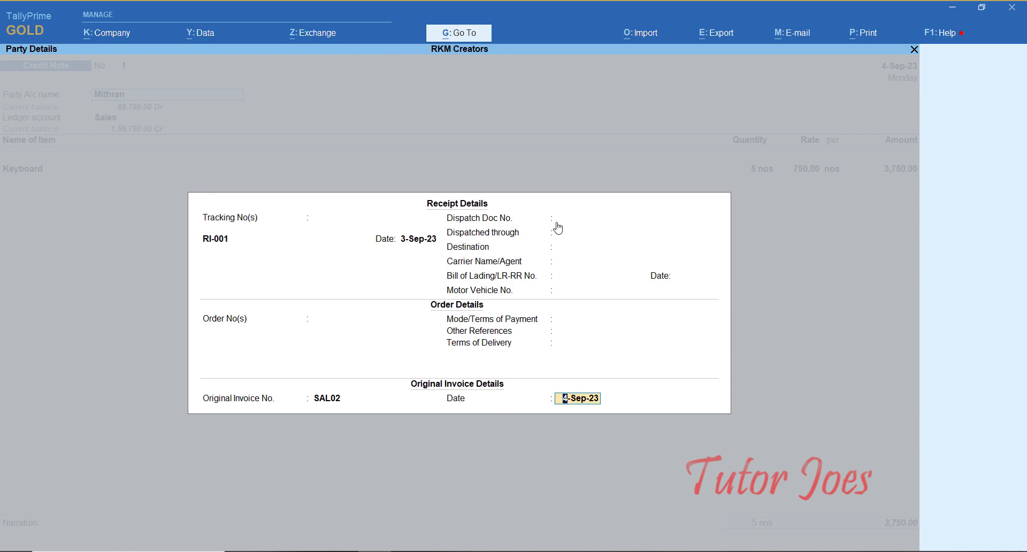
pyautogui.press('Return')
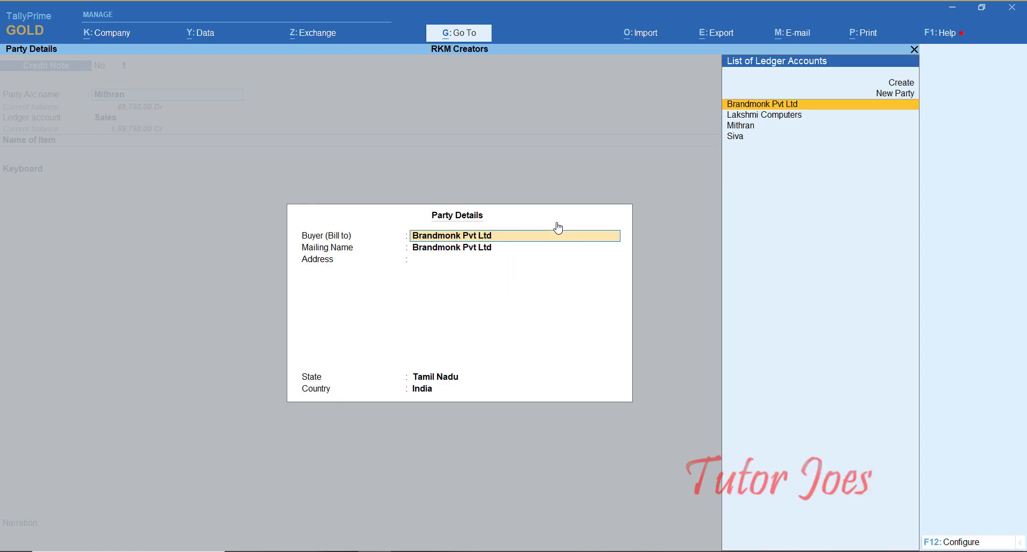
# - Change the credit note's buyer to the customer selected as its party account and accept the remaining party details
pyautogui.press('Down')
pyautogui.press('Down')
pyautogui.press('Return')
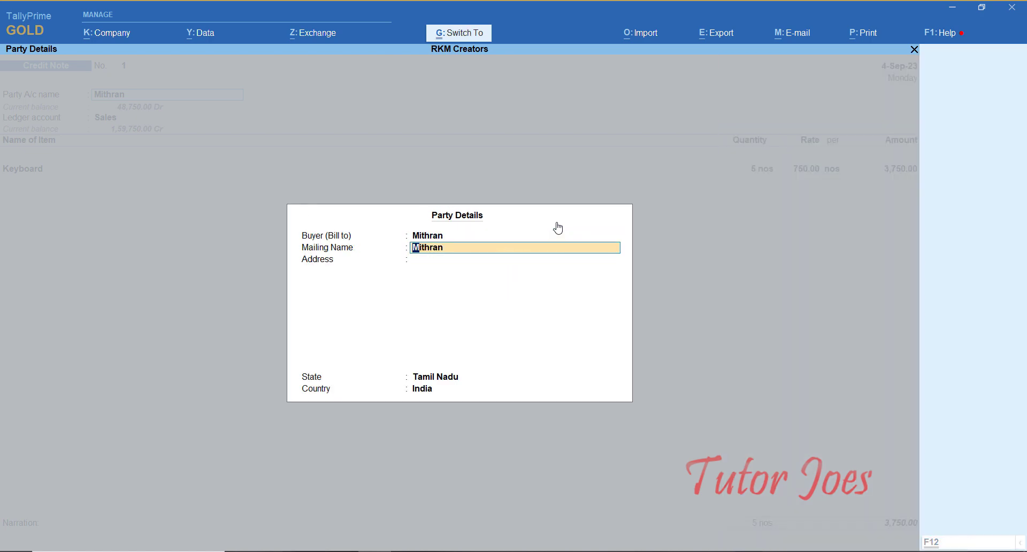
pyautogui.hotkey('ctrl', 'a')
pyautogui.press('Return')
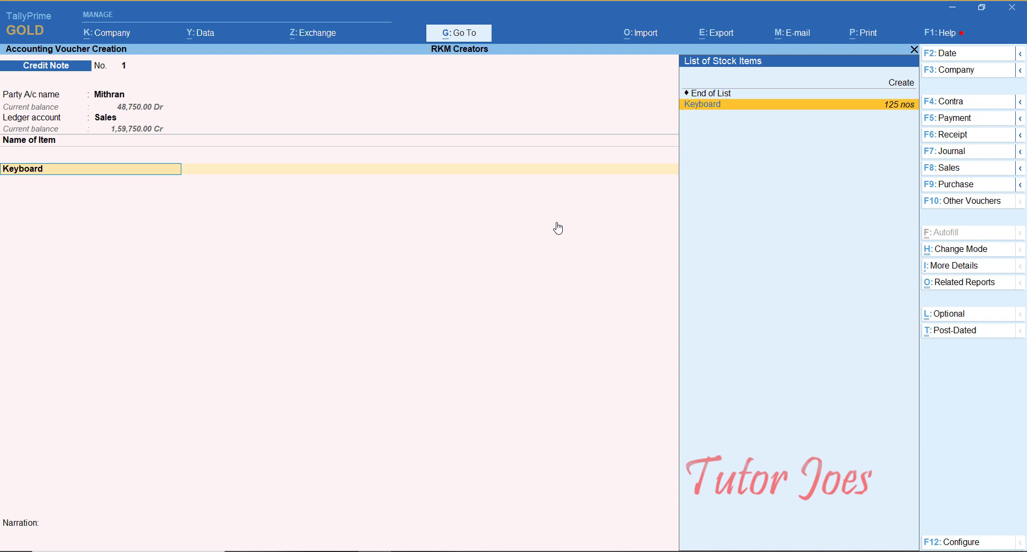
# - Keep the Keyboard item on tracking number RI-001 with 5 nos at 750.00, and end the tracking and item lists
pyautogui.press('Return')
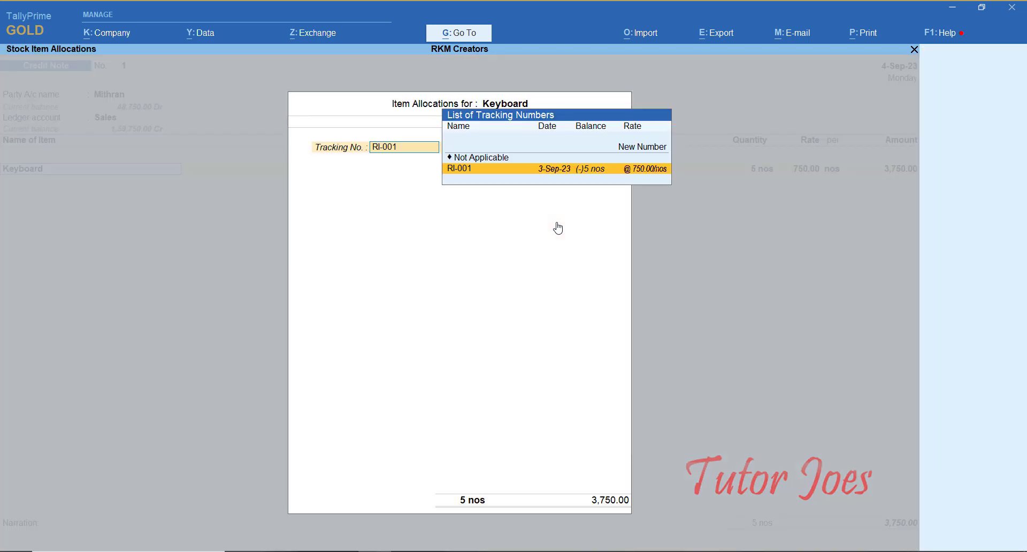
pyautogui.press('Return')
pyautogui.press('Return')
pyautogui.press('Return')
pyautogui.press('Return')
pyautogui.press('Return')
pyautogui.press('Return')
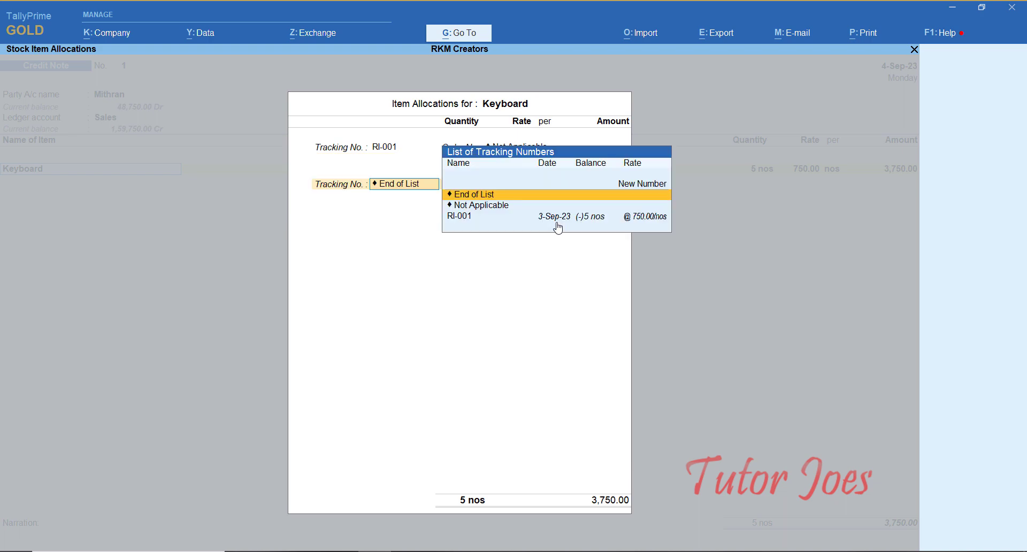
pyautogui.press('Return')
pyautogui.press('Return')
pyautogui.press('Return')
pyautogui.press('Return')
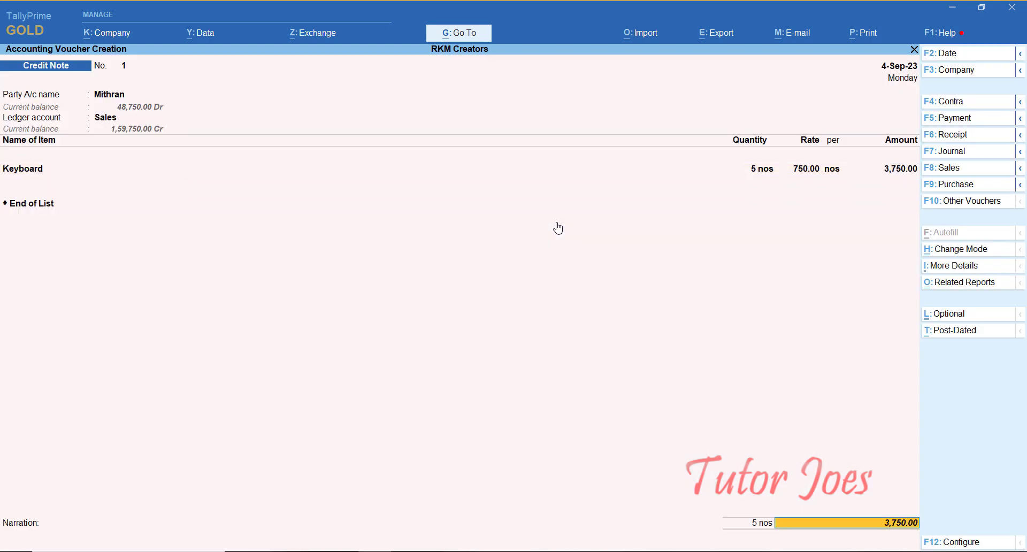
# - Allocate the credit note's 3,750.00 as Agst Ref to the customer's pending bill 2 dated 3-Sep-23
pyautogui.press('Return')
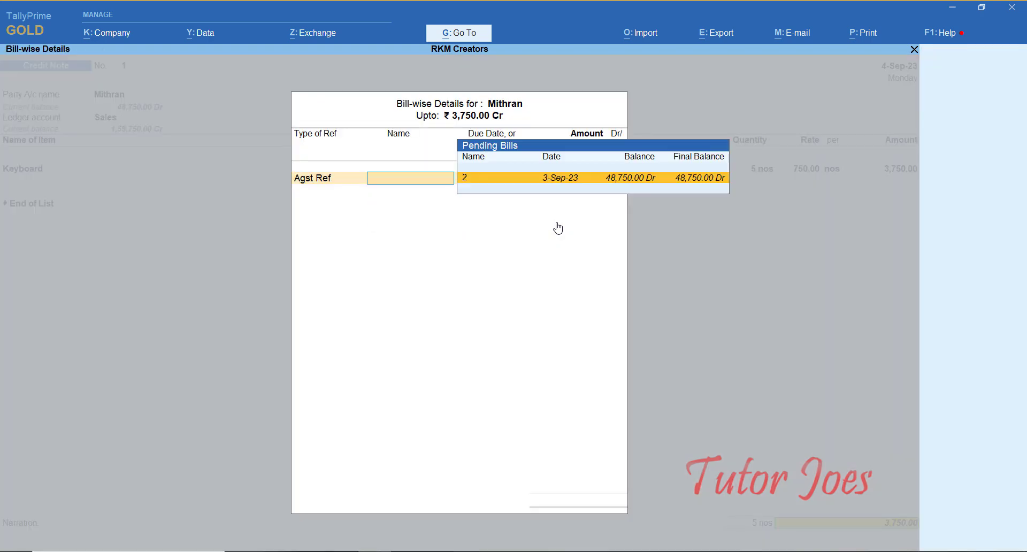
pyautogui.press('Return')
pyautogui.press('Return')
pyautogui.press('Return')
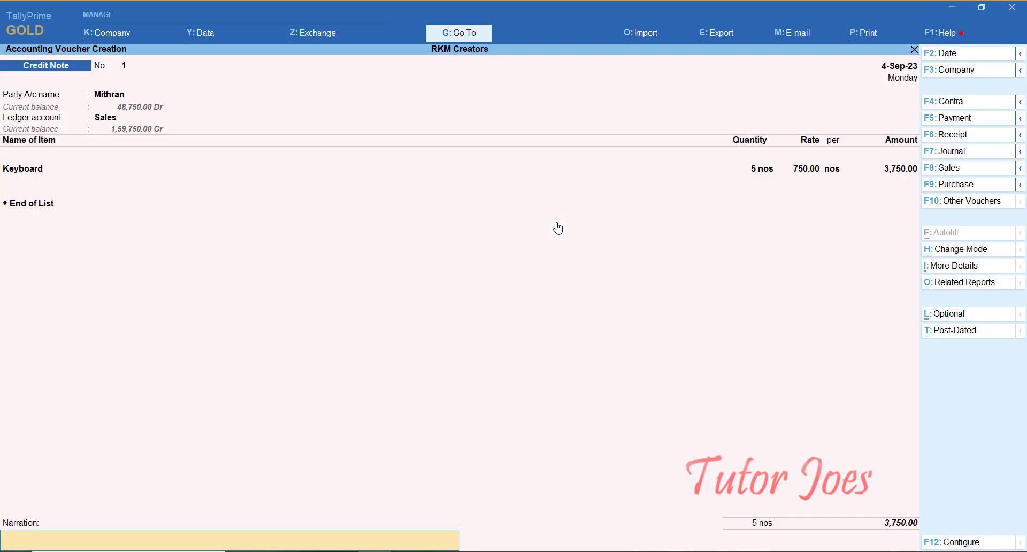
# - Save the credit note with a blank narration and leave voucher creation for the Gateway of Tally
pyautogui.press('Return')
pyautogui.press('Return')
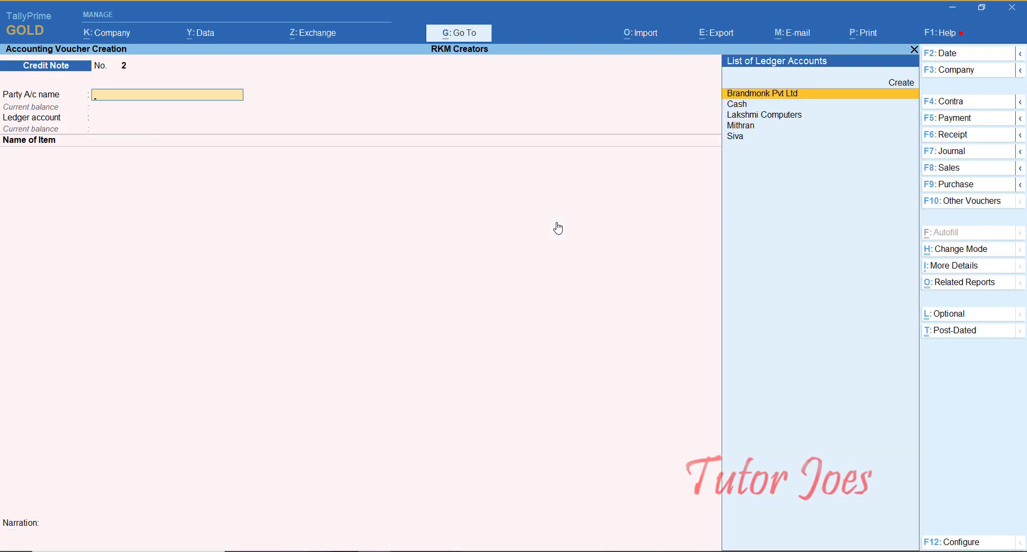
pyautogui.press('Escape')
pyautogui.press('Return')
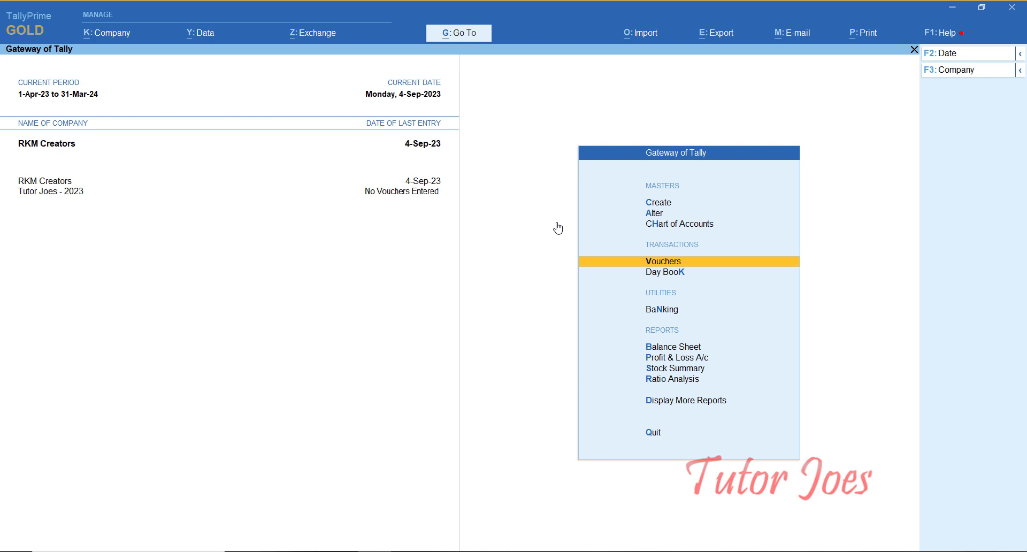
# - Open the outstanding receivables report and expand the voucher details of bill 2 dated 3-Sep-23
pyautogui.press('d')
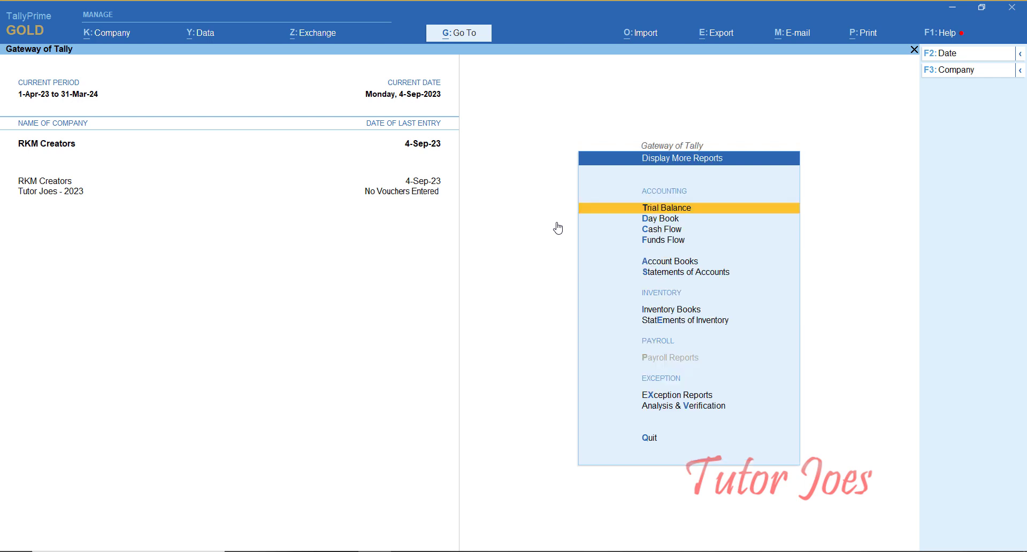
pyautogui.press('s')
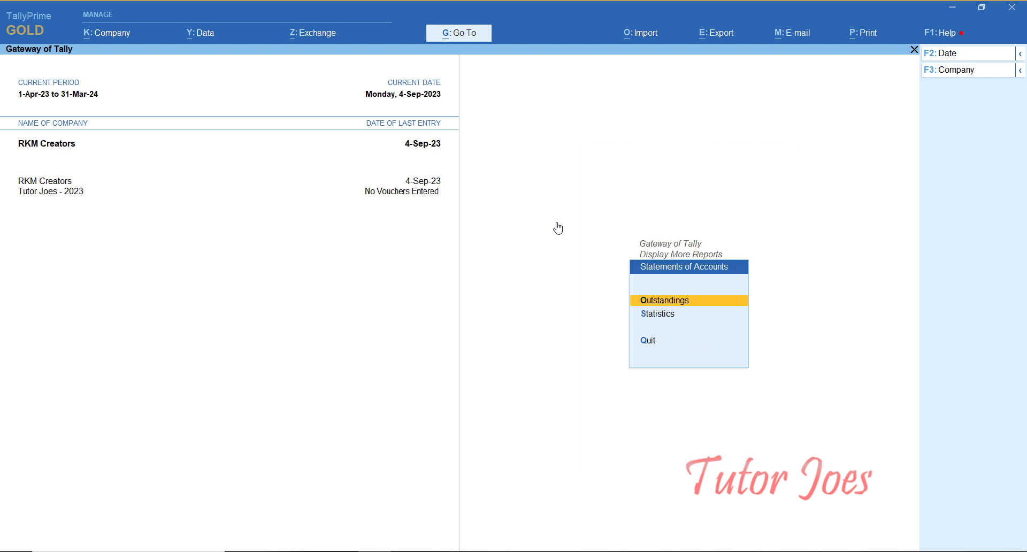
pyautogui.press('o')
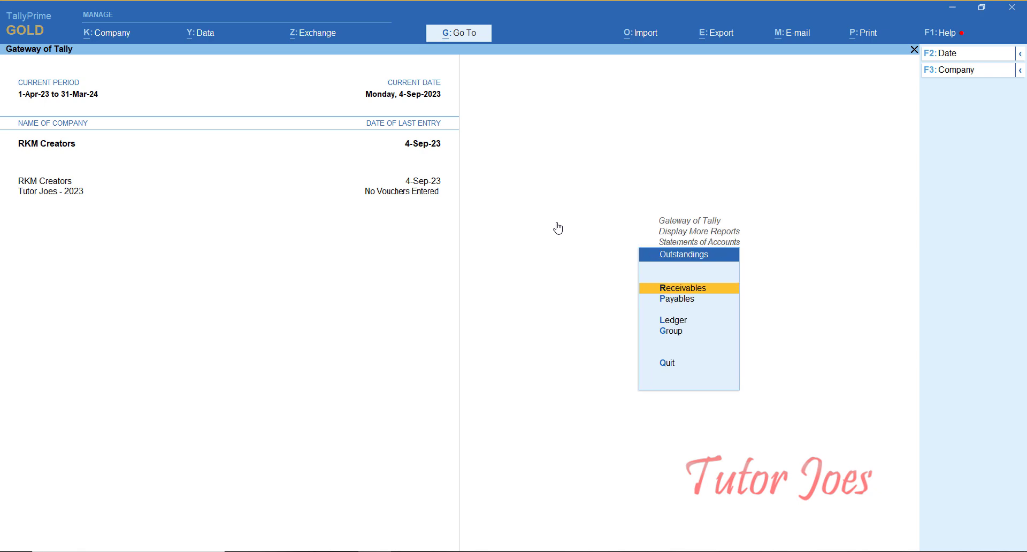
pyautogui.press('Return')
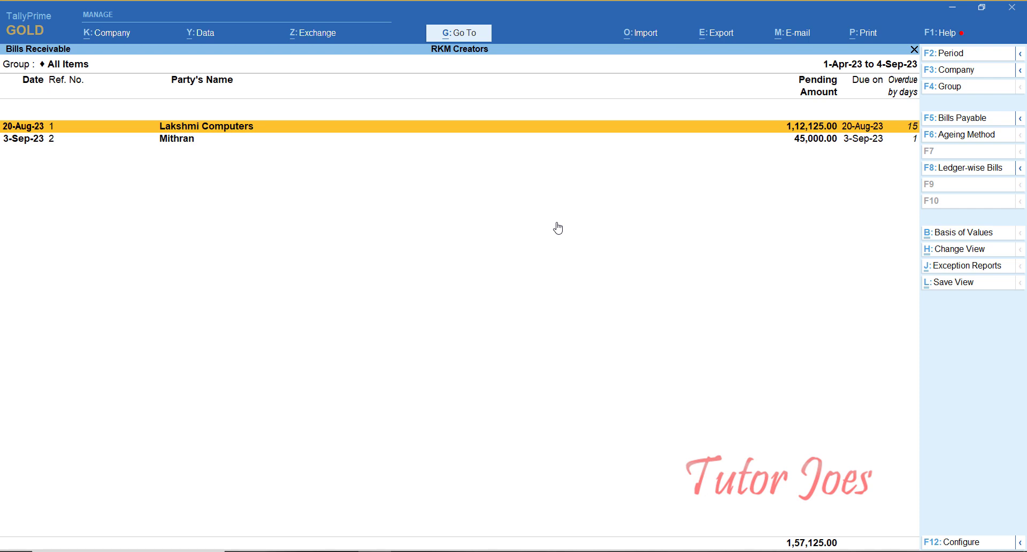
pyautogui.press('Down')
pyautogui.hotkey('shift', 'Return')
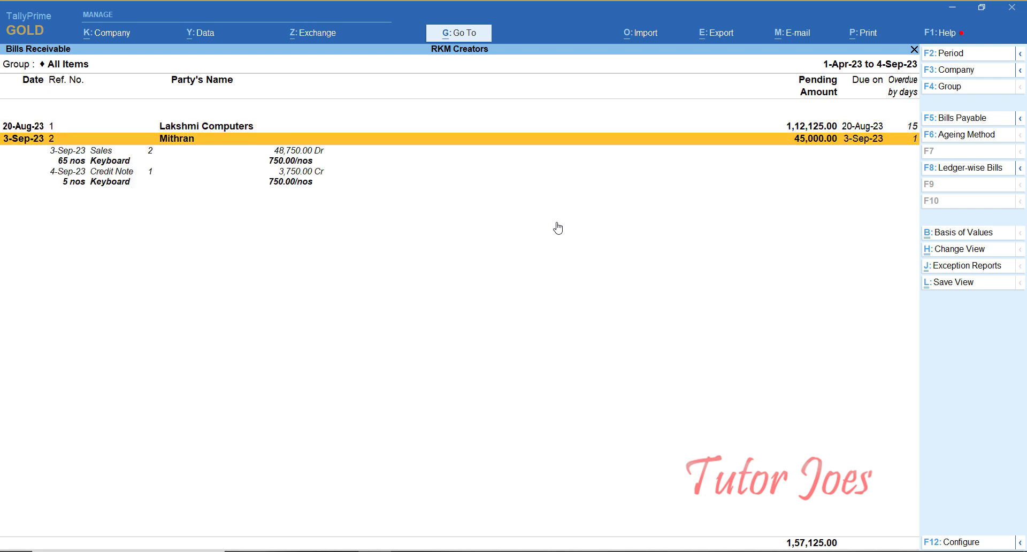
# - Examine the sales and credit note entries under bill 2, and close the receivables report back to Display More Reports
pyautogui.press('Down')
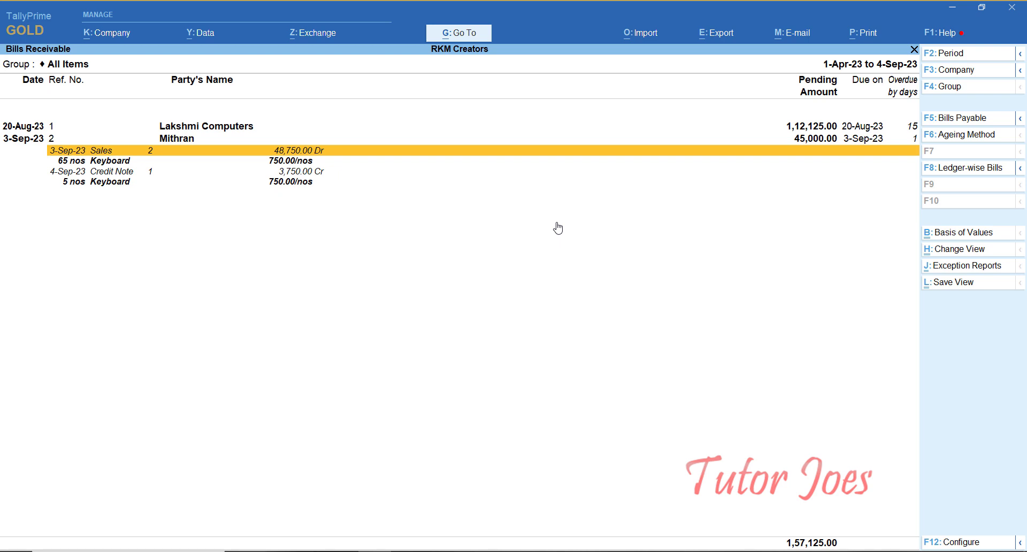
pyautogui.press('Down')
pyautogui.press('Down')
pyautogui.press('Down')
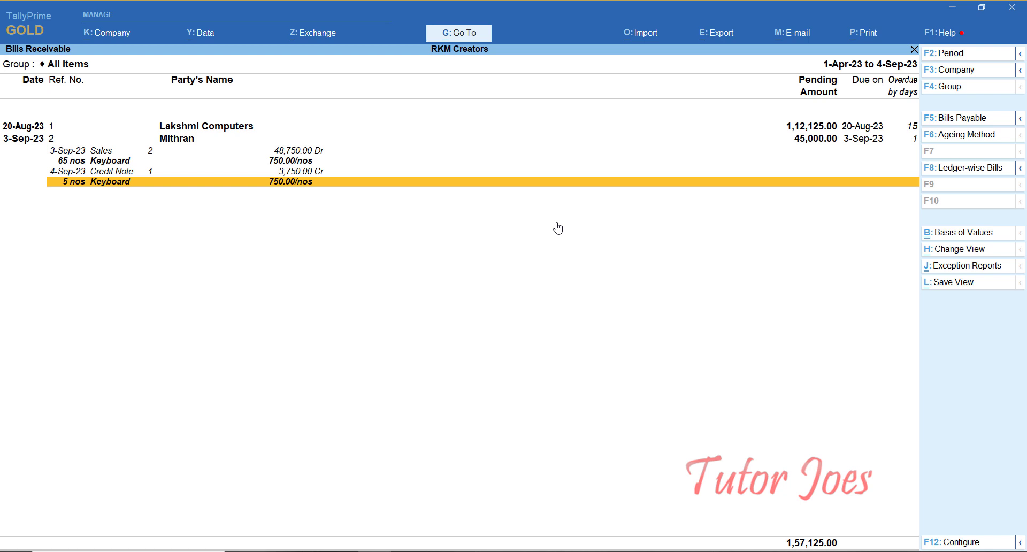
pyautogui.press('Up')
pyautogui.press('Up')
pyautogui.press('Up')
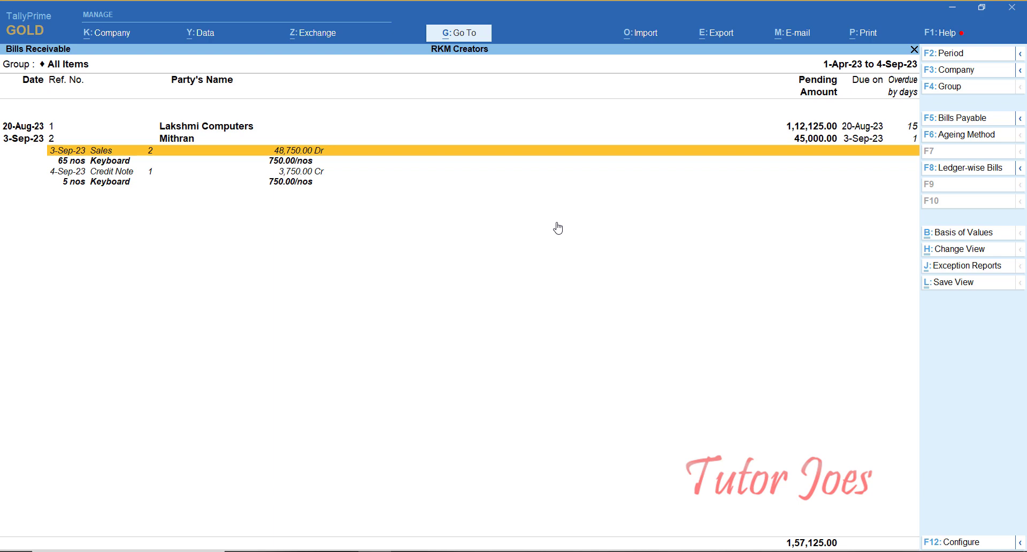
pyautogui.press('Escape')
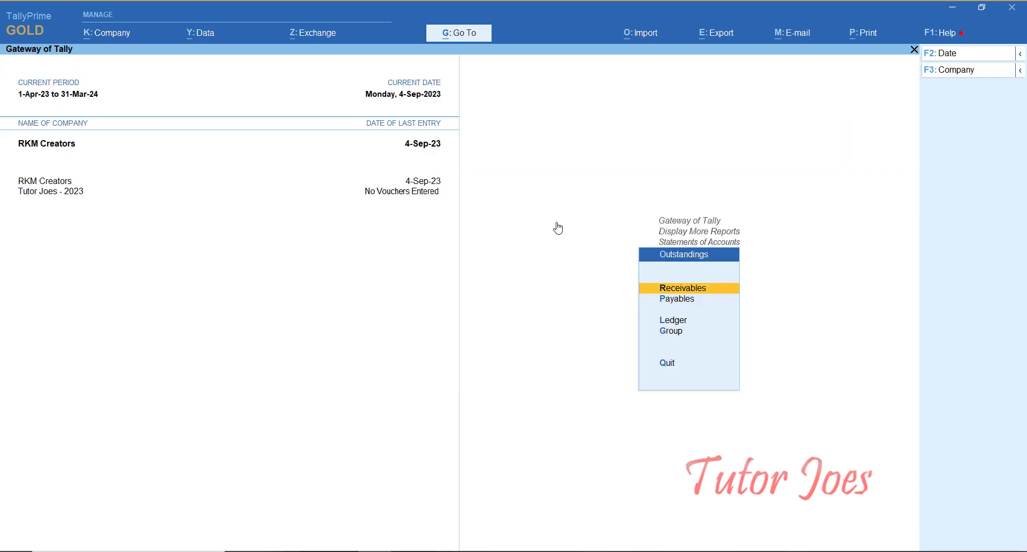
pyautogui.press('Escape')
pyautogui.press('Escape')
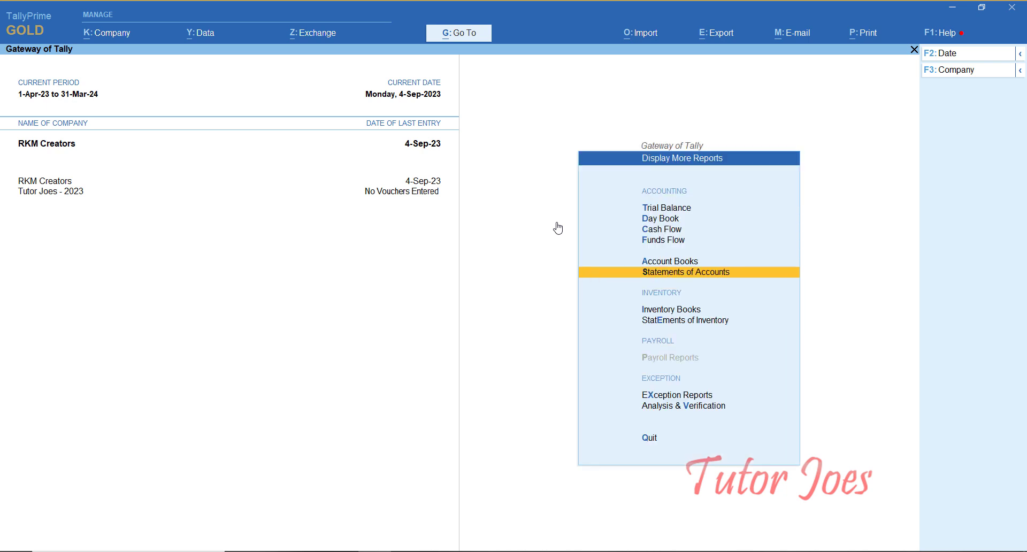